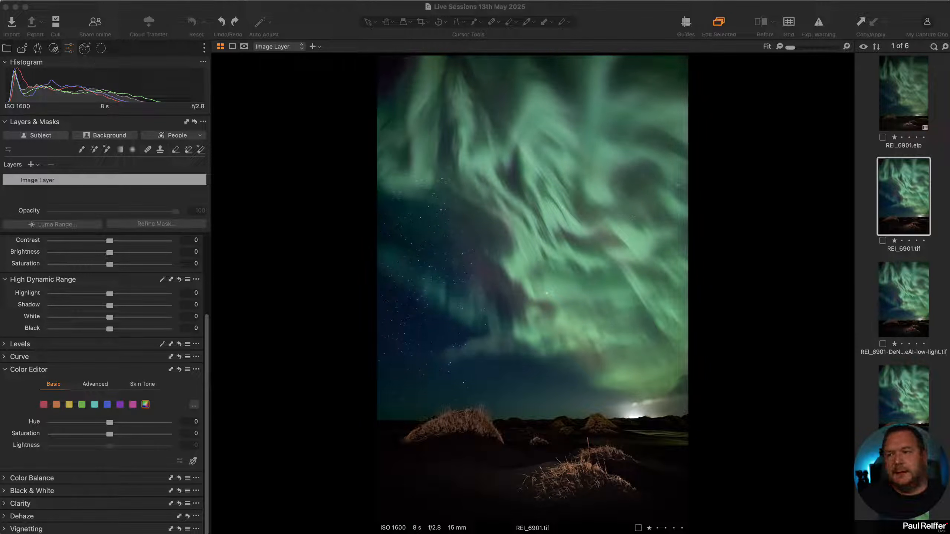
- Look through the list of saved workspaces, including the backups from earlier versions, without switching workspace
left_click(311, 0)
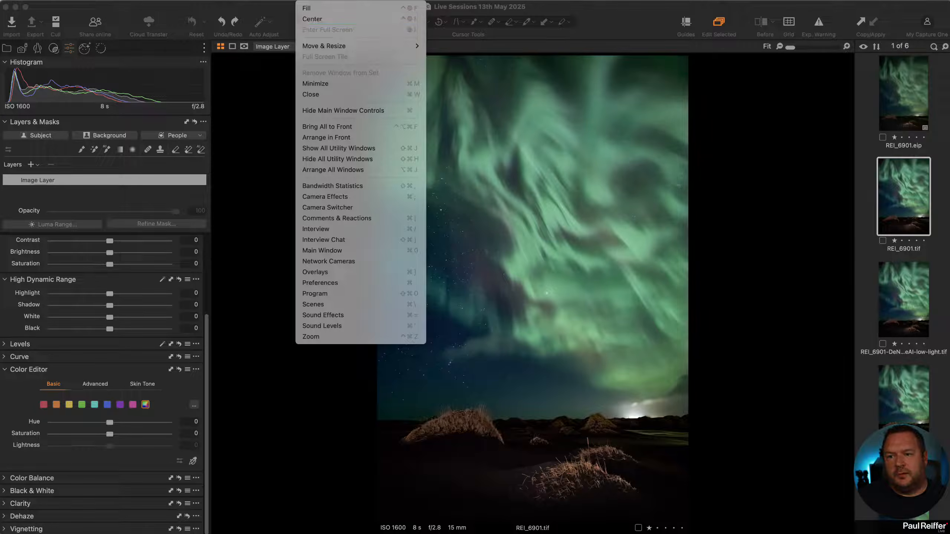
left_click(267, 9)
left_click(238, 0)
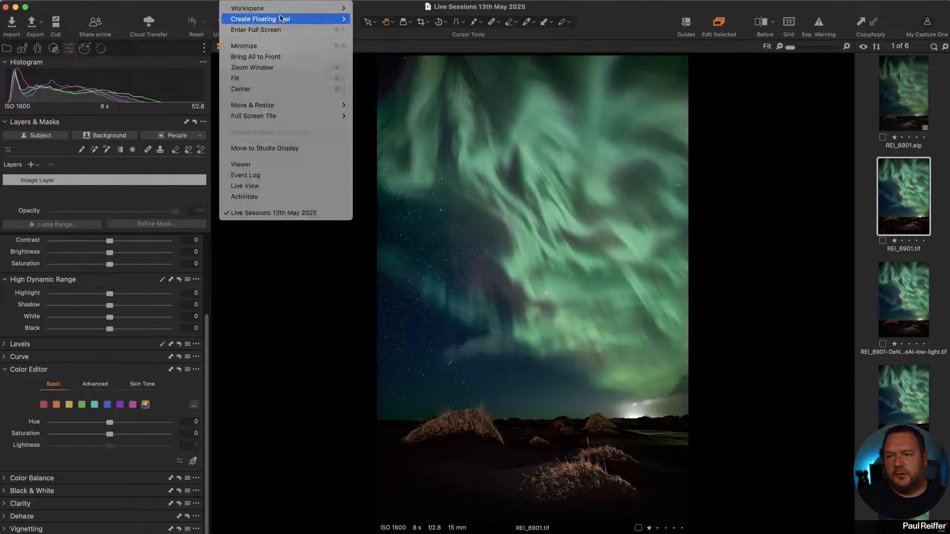
mouse_move(280, 11)
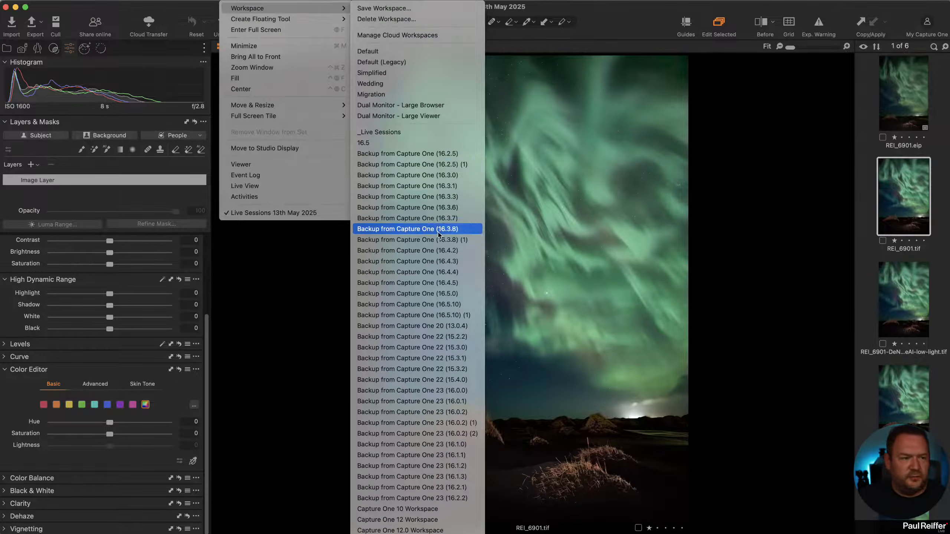
scroll(430, 224, "down", 3)
scroll(432, 222, "up", 3)
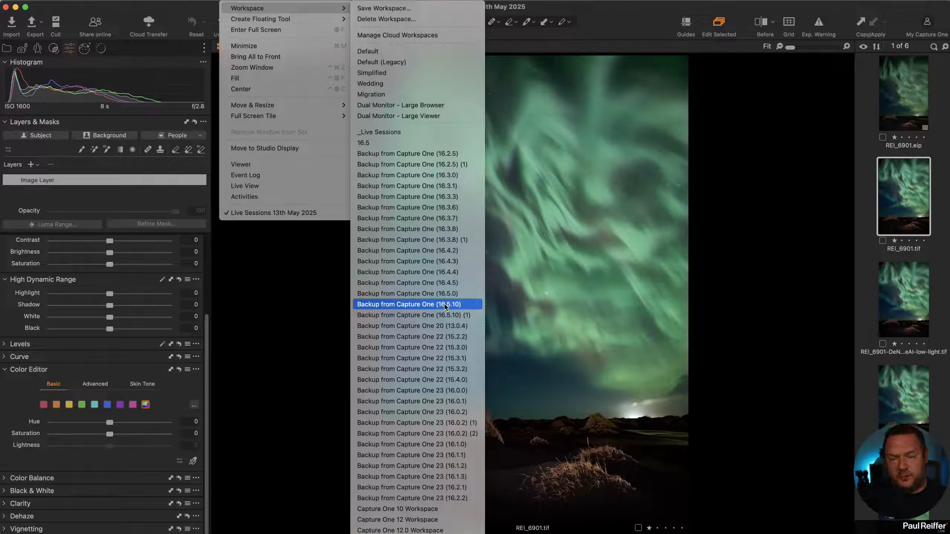
left_click(613, 15)
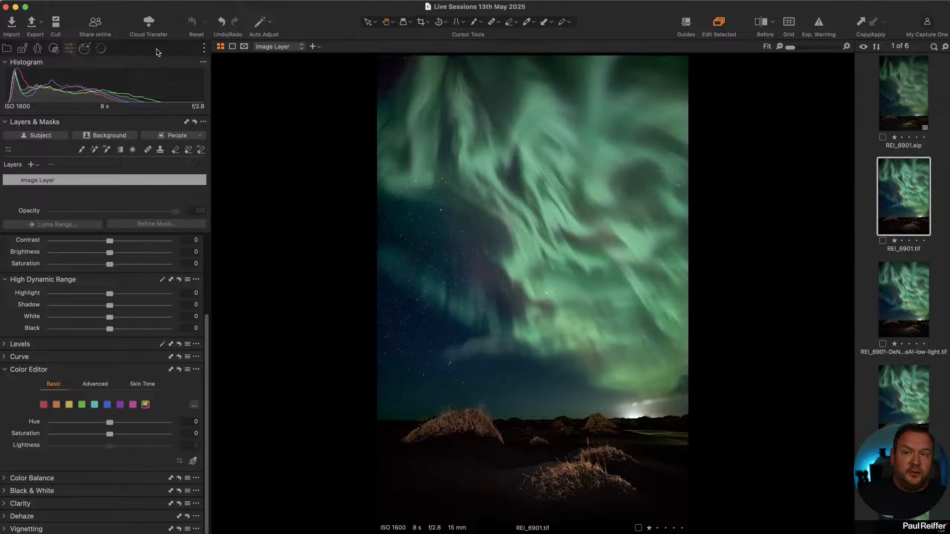
- Add the Color tool tab and place it directly after the Adjust tool tab
left_click(204, 48)
mouse_move(240, 54)
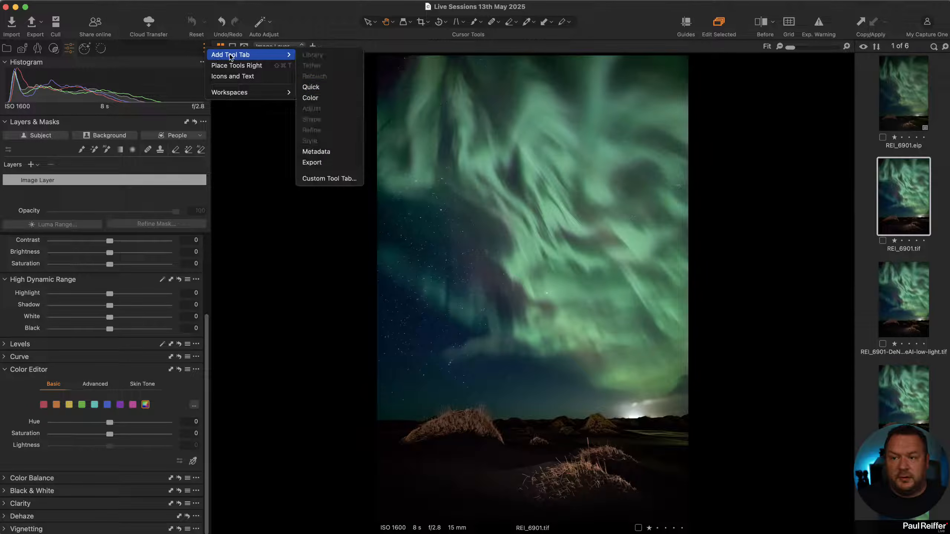
left_click(315, 97)
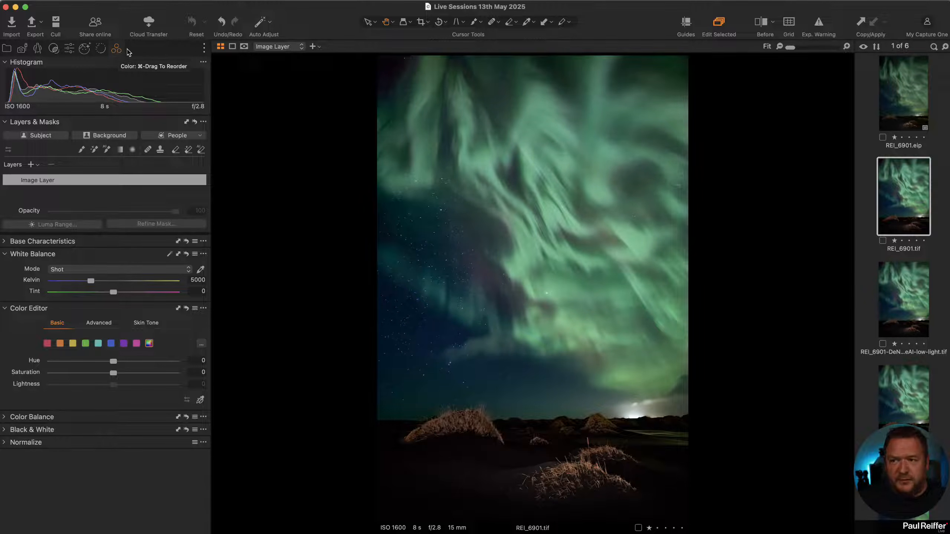
left_click_drag(119, 53, 82, 53)
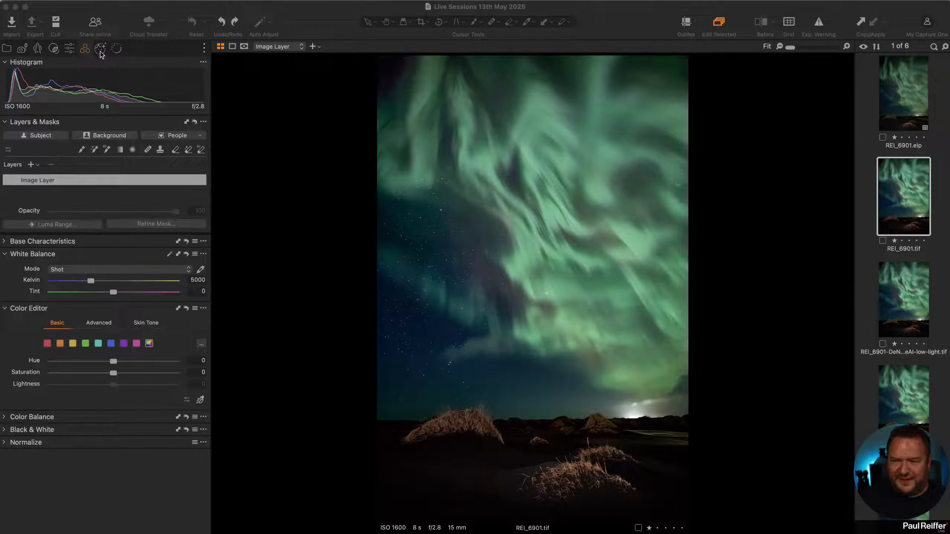
left_click(312, 11)
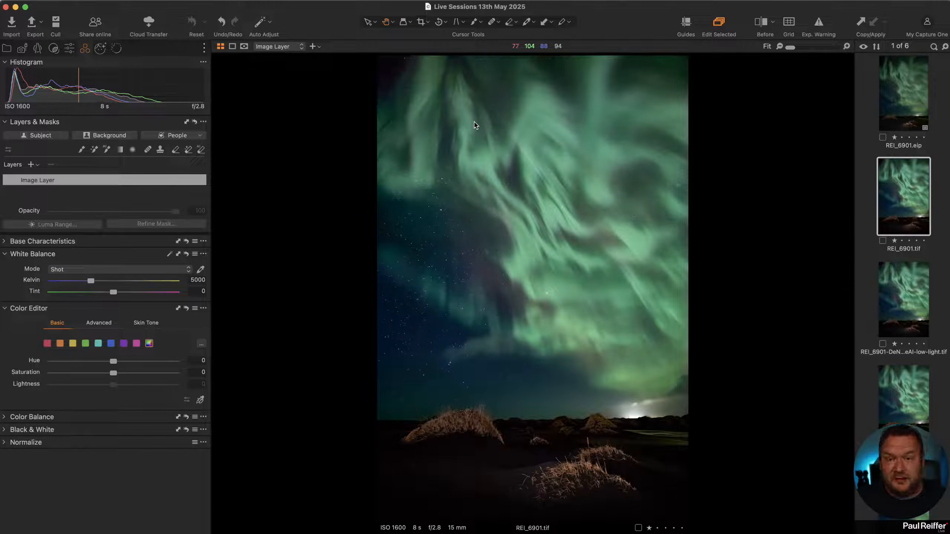
key("space")
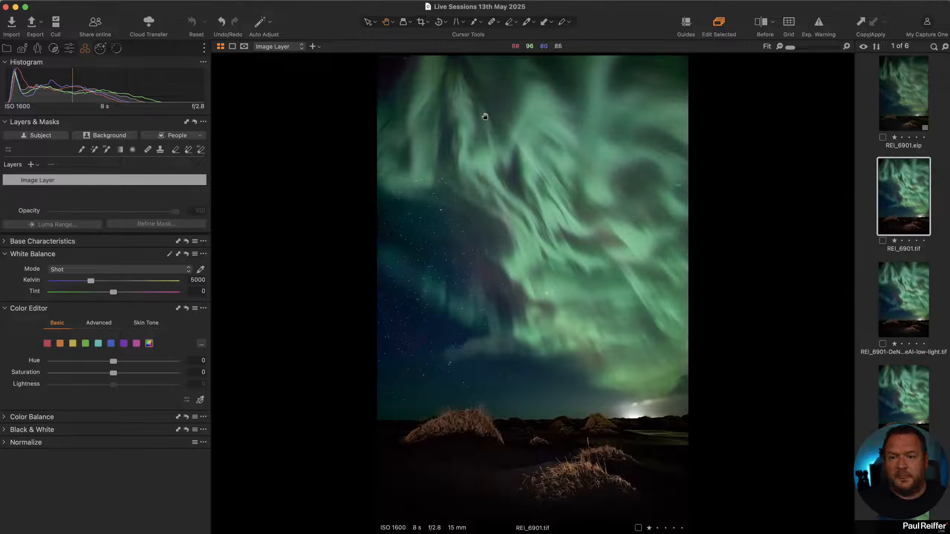
key("space")
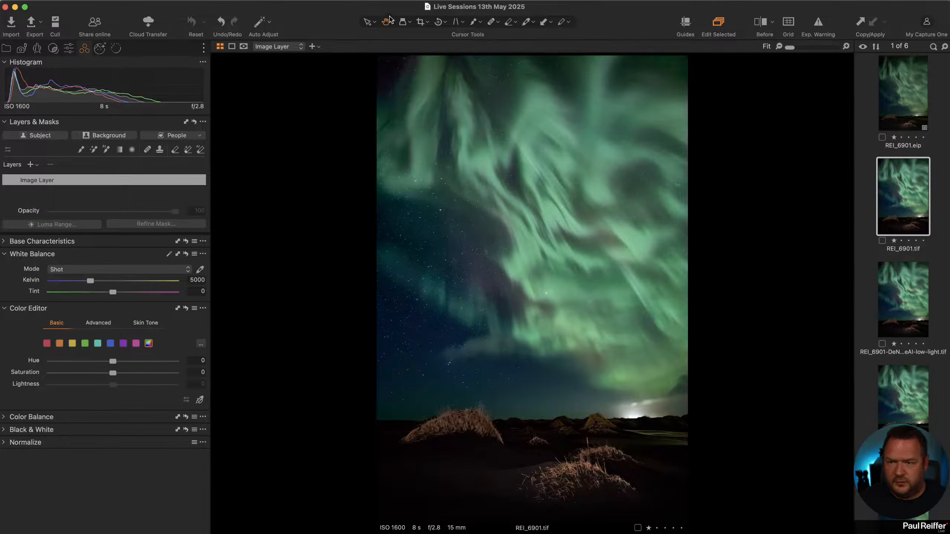
right_click(435, 115)
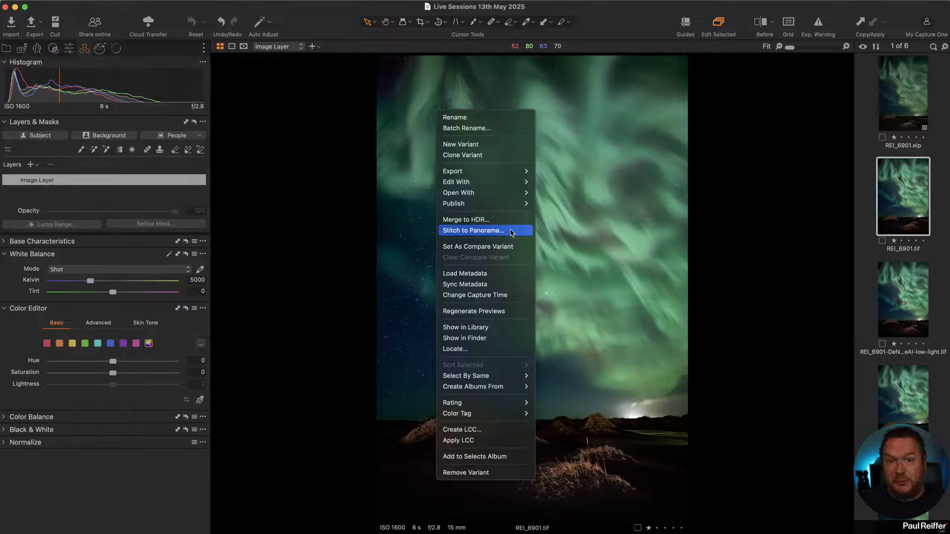
left_click(751, 250)
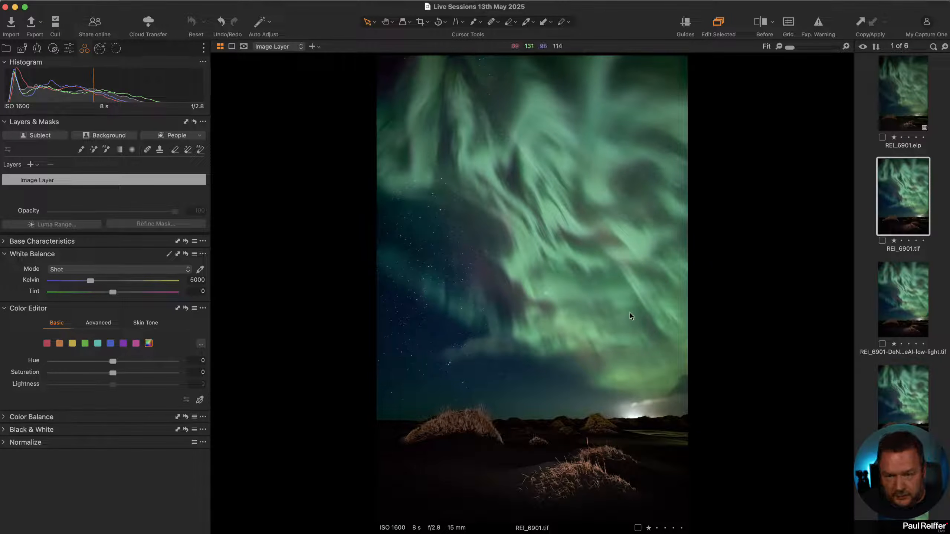
- Show the Refine tools with the Navigator expanded, and inspect the sky detail in REI_6901.tif and REI_6901.eip at 300% and 200%
left_click(116, 48)
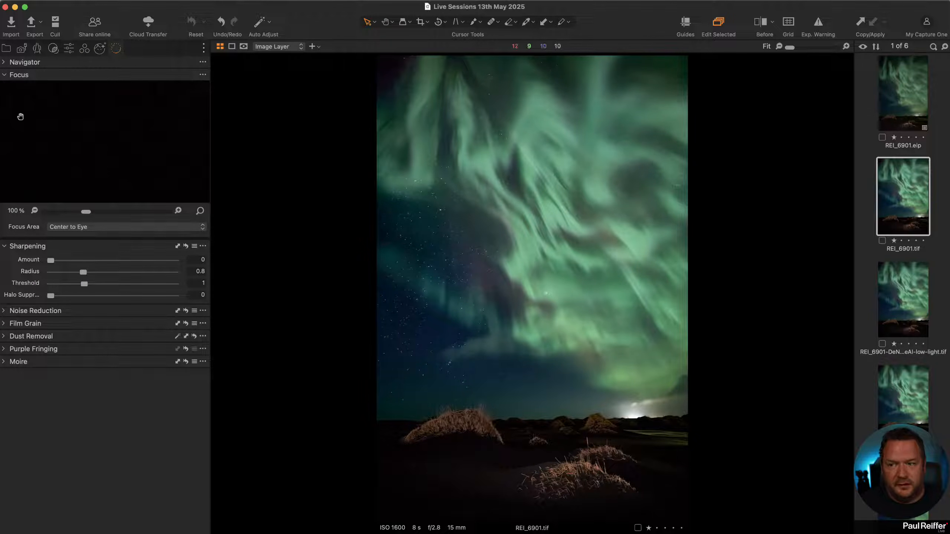
left_click(3, 63)
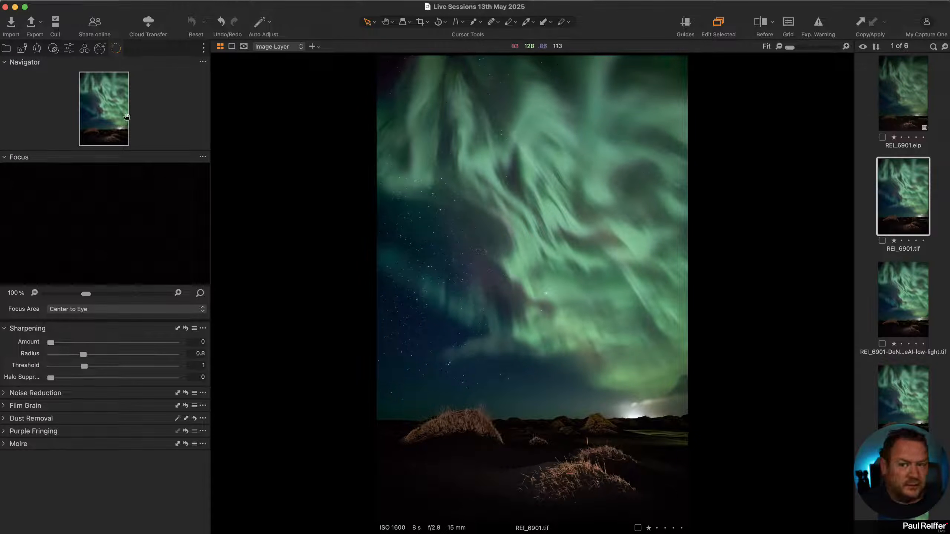
scroll(573, 248, "up", 10)
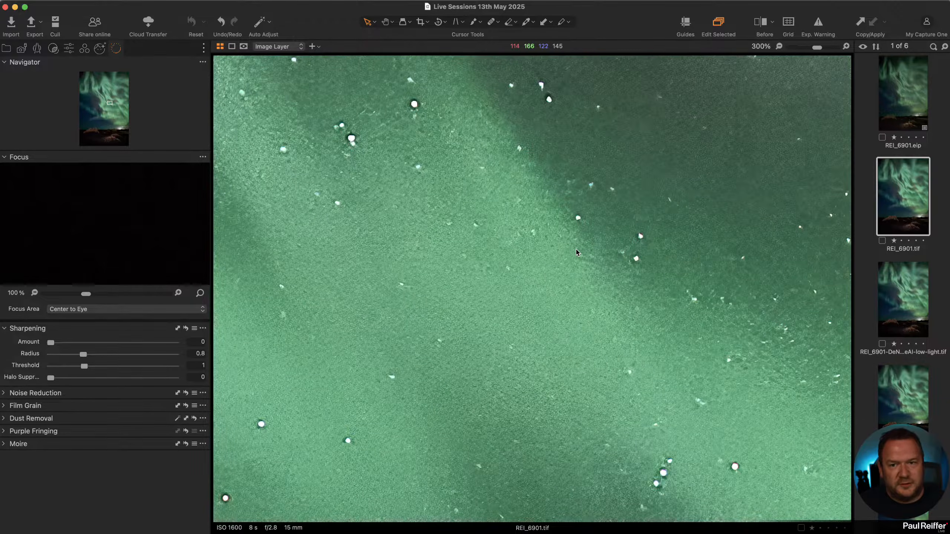
key("Up")
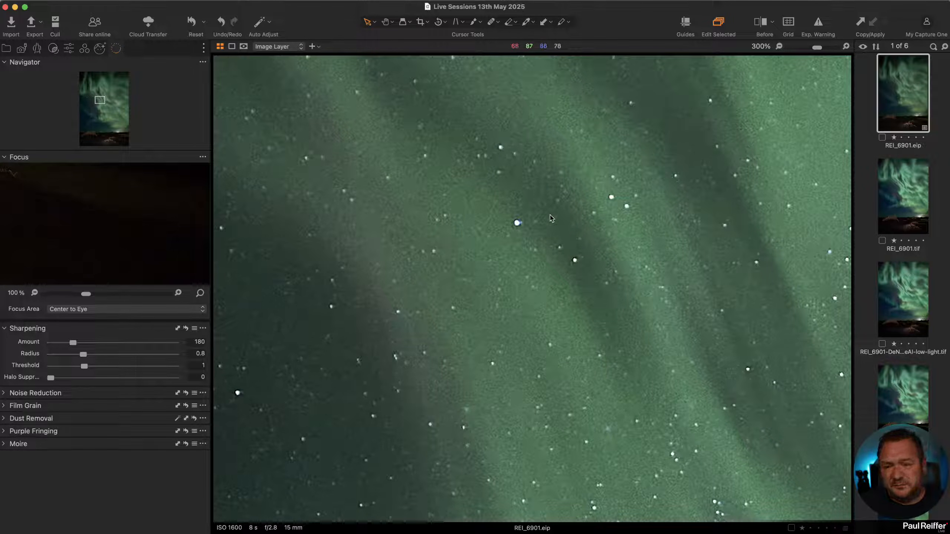
scroll(550, 216, "down", 2)
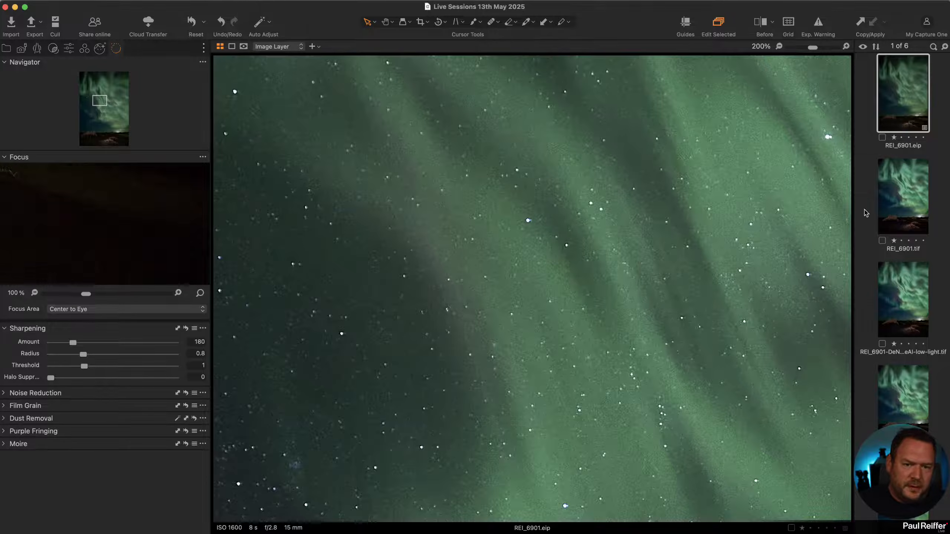
- Compare the sky noise at 200% in REI_6901.tif and its DeNoiseAI low-light, raw, severe-noise and standard versions
left_click(919, 200)
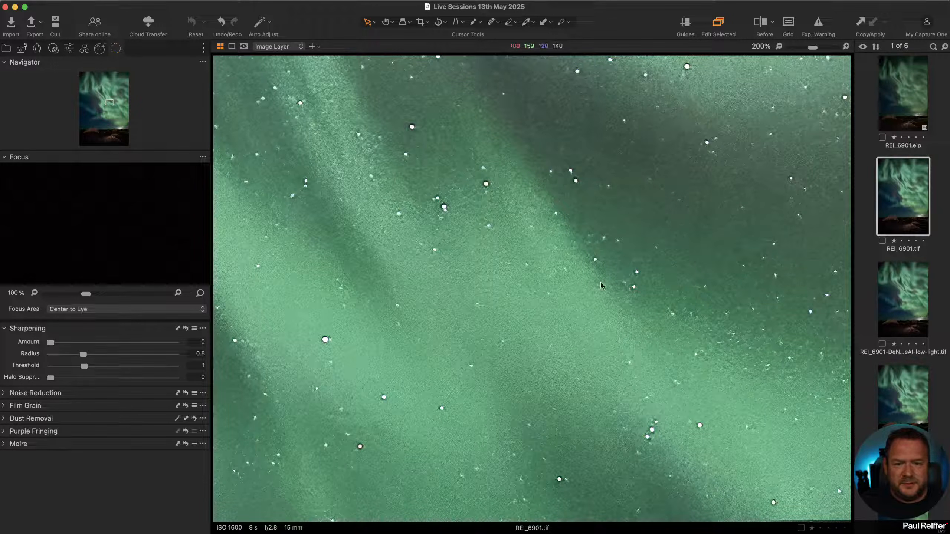
left_click(914, 320)
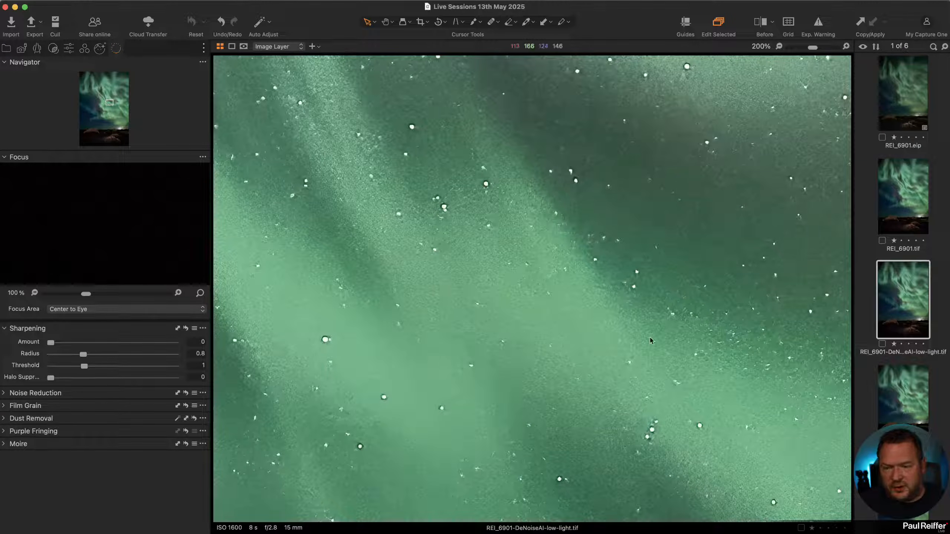
key("Right")
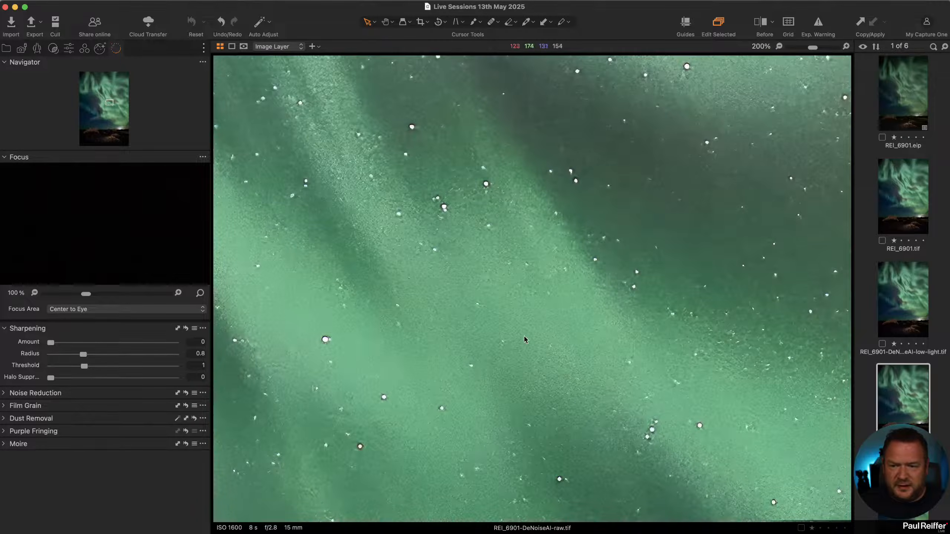
key("Right")
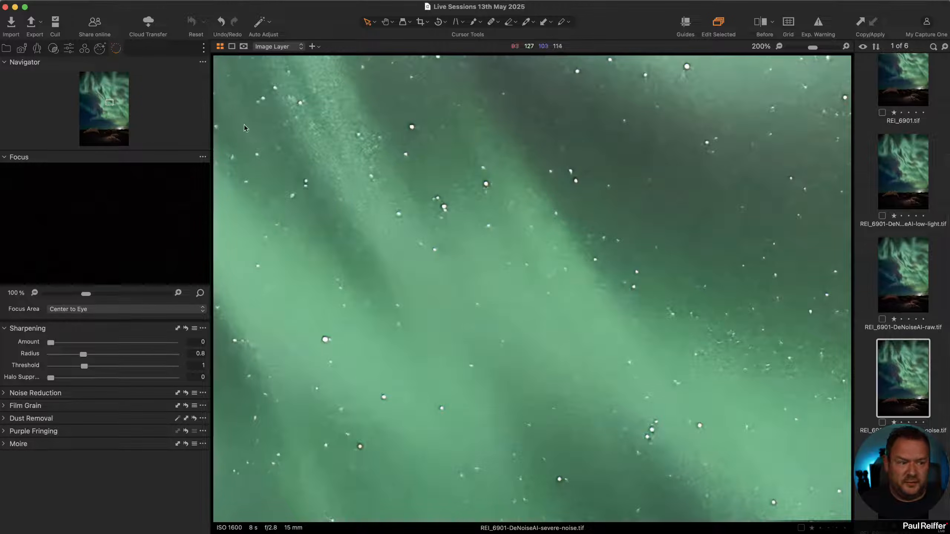
key("Right")
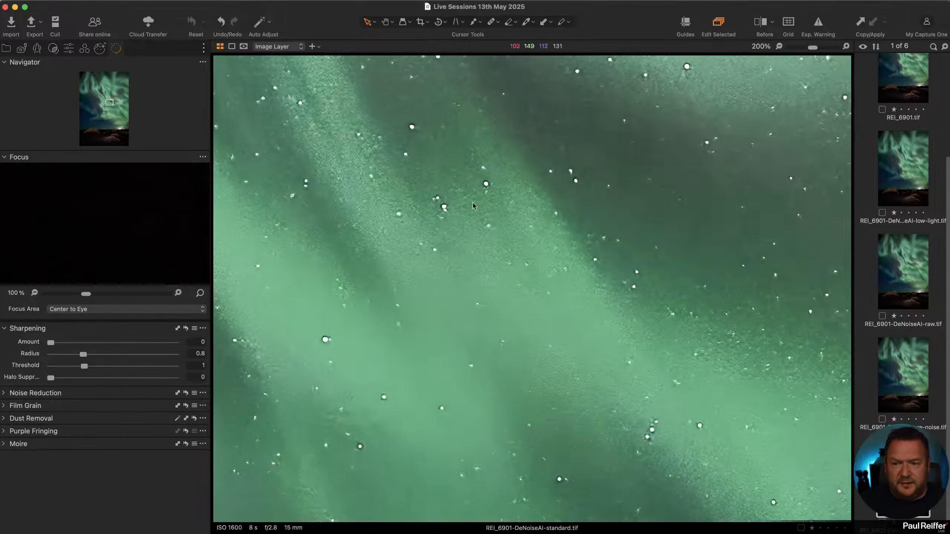
- Fit the whole photo in view and compare the severe-noise, raw and low-light denoised versions, ending on low-light
scroll(699, 336, "down", 7)
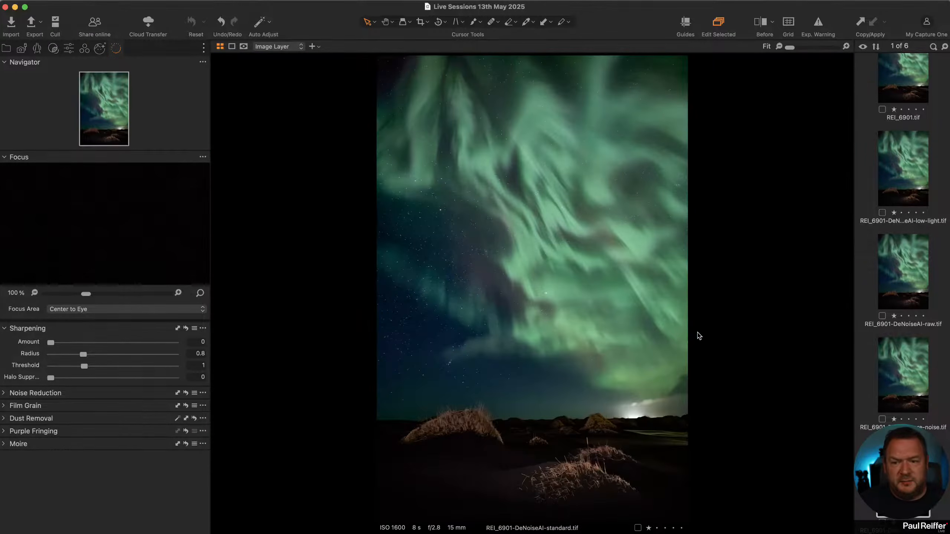
left_click(916, 364)
left_click(894, 255)
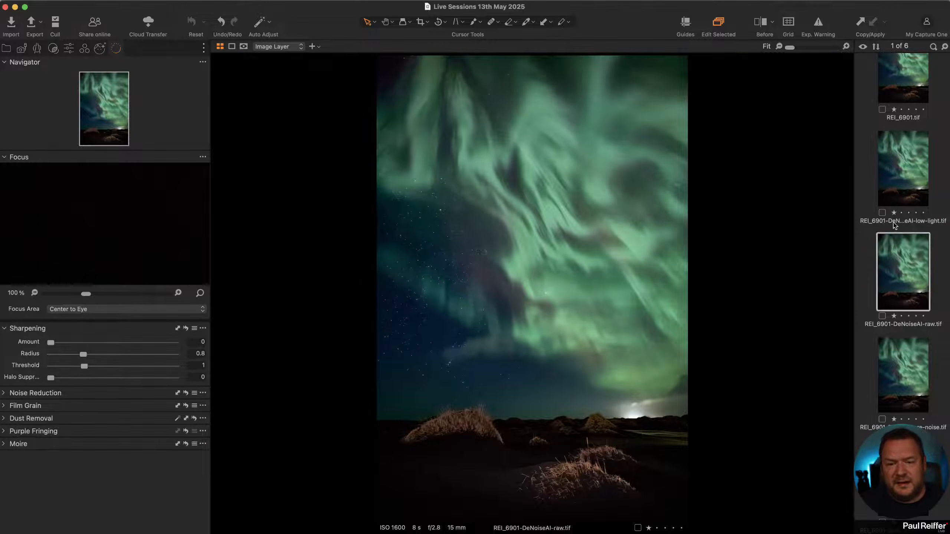
left_click(900, 169)
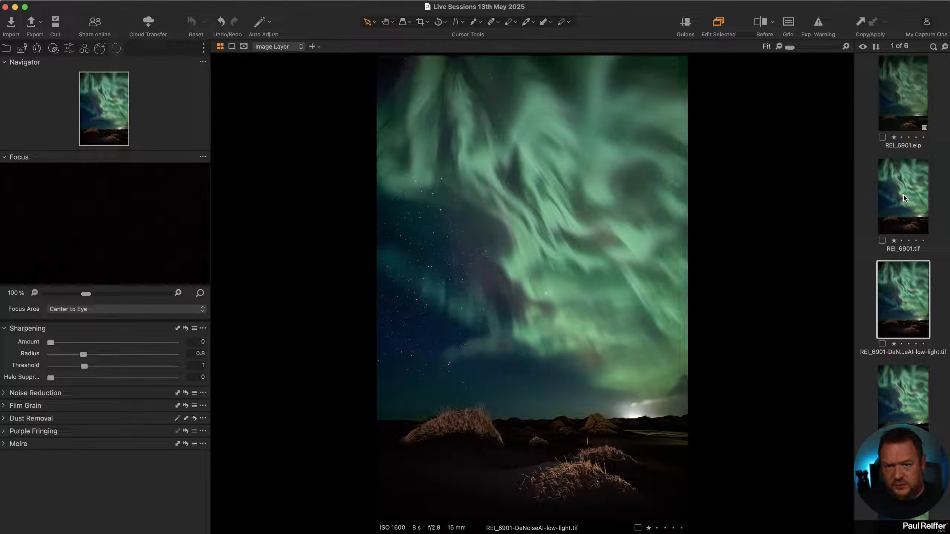
right_click(479, 137)
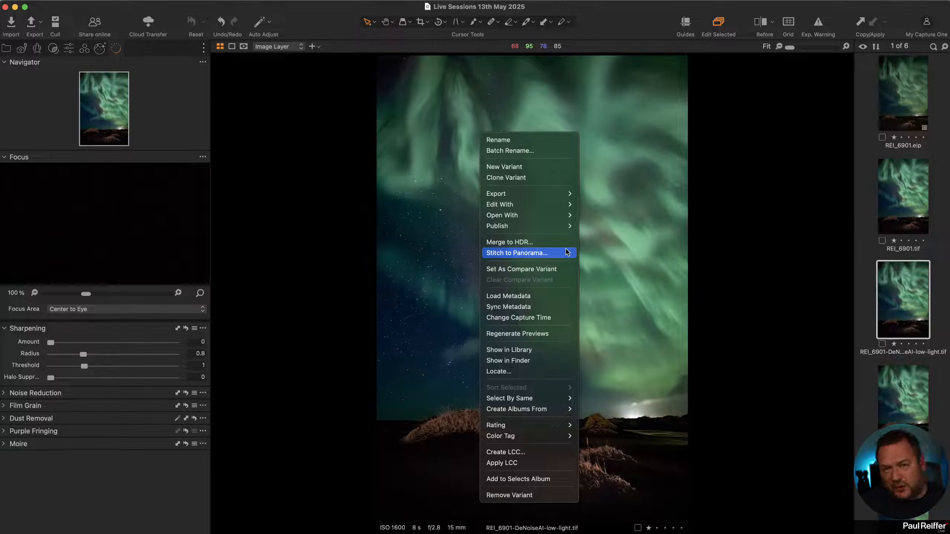
left_click(709, 252)
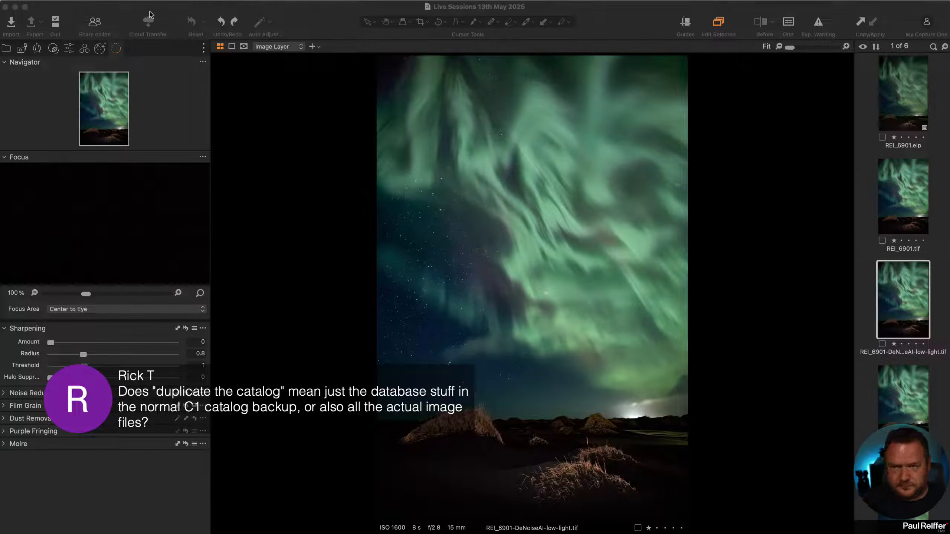
- Collapse the Focus tool and expand the Noise Reduction settings
left_click(4, 157)
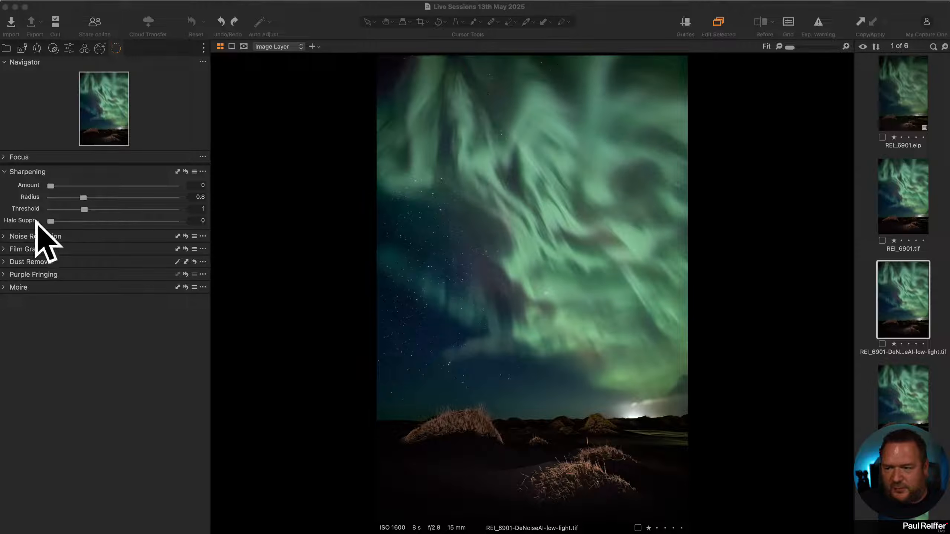
left_click(31, 235)
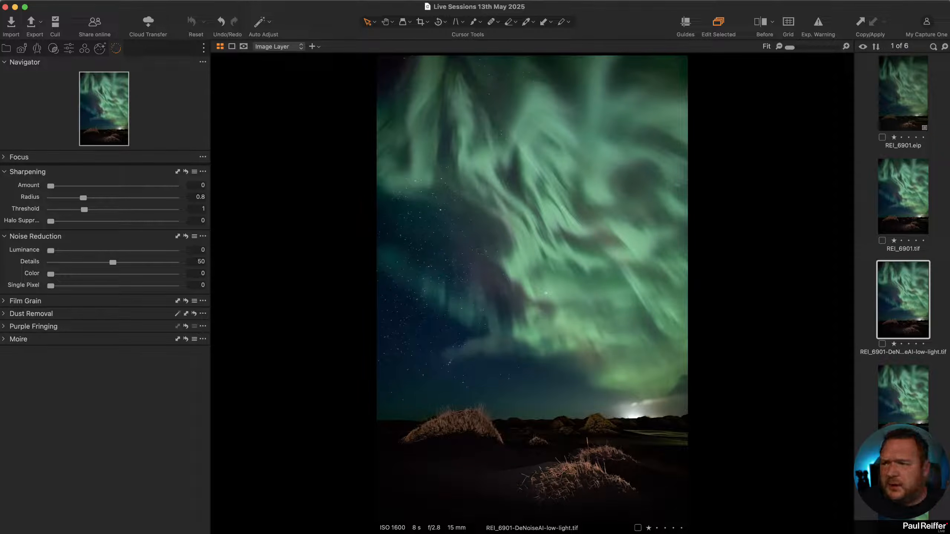
- Open the setup for a new session and add a subfolder level to its automated capture folders
left_click(6, 0)
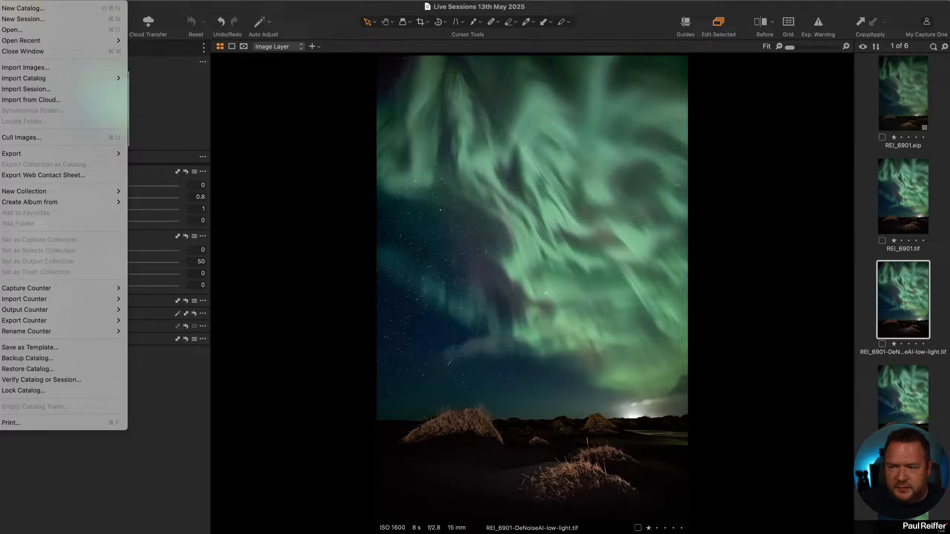
left_click(27, 18)
left_click_drag(649, 181, 474, 102)
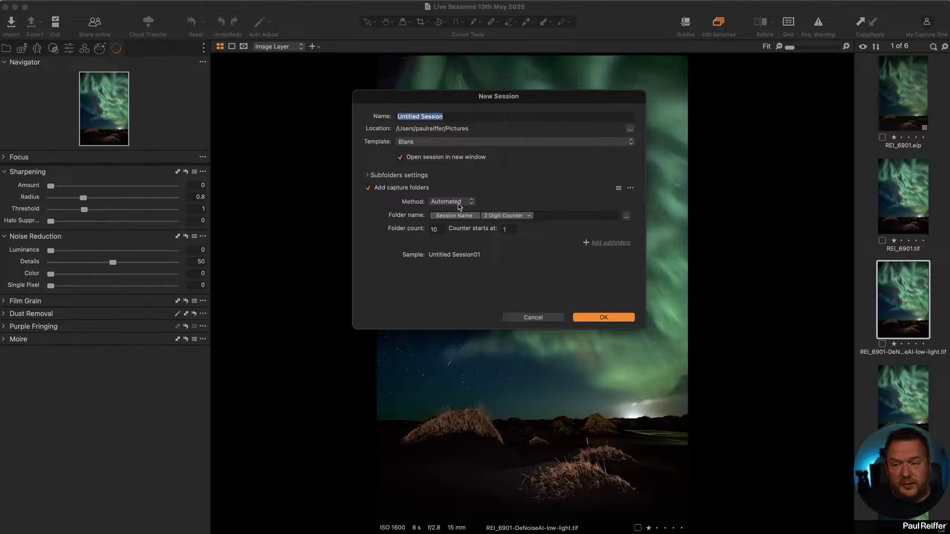
left_click(606, 242)
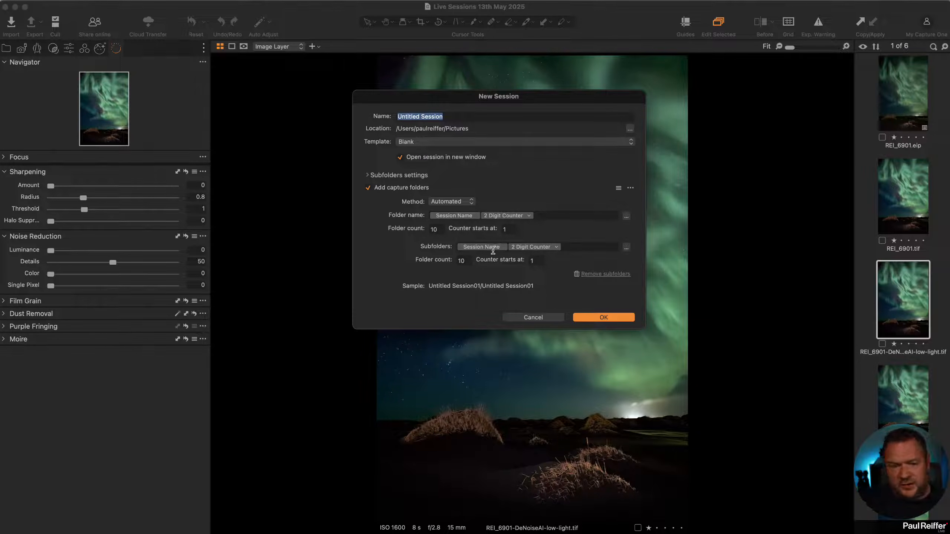
- Switch the capture folder method to Manual and place the text cursor in the folder names list
left_click(453, 203)
left_click(449, 212)
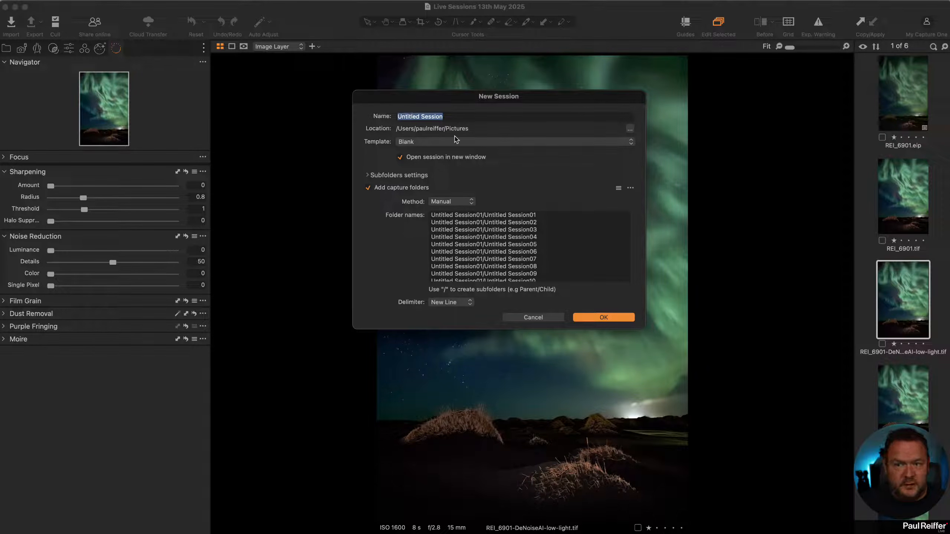
left_click(518, 222)
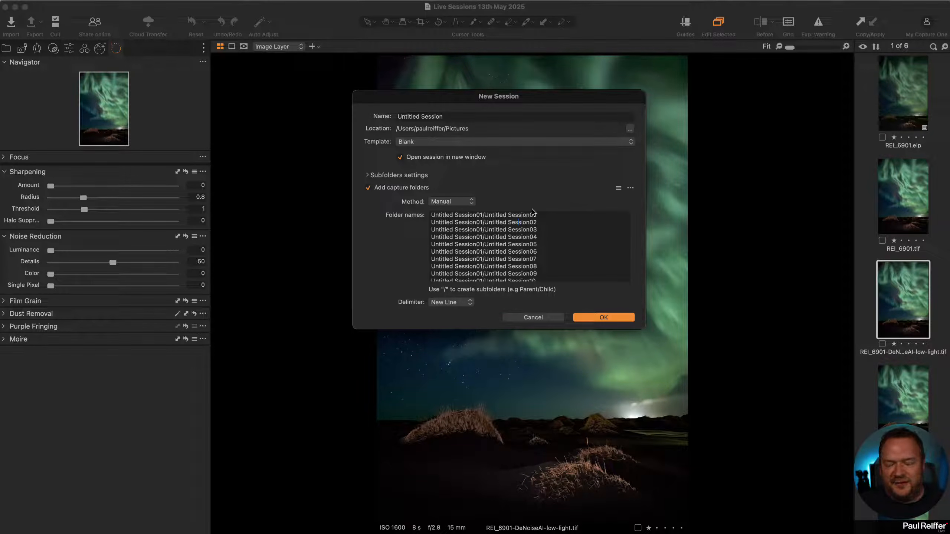
- Cancel the new session setup and bring up the Retouch Faces settings for the Portrait collection
left_click(539, 318)
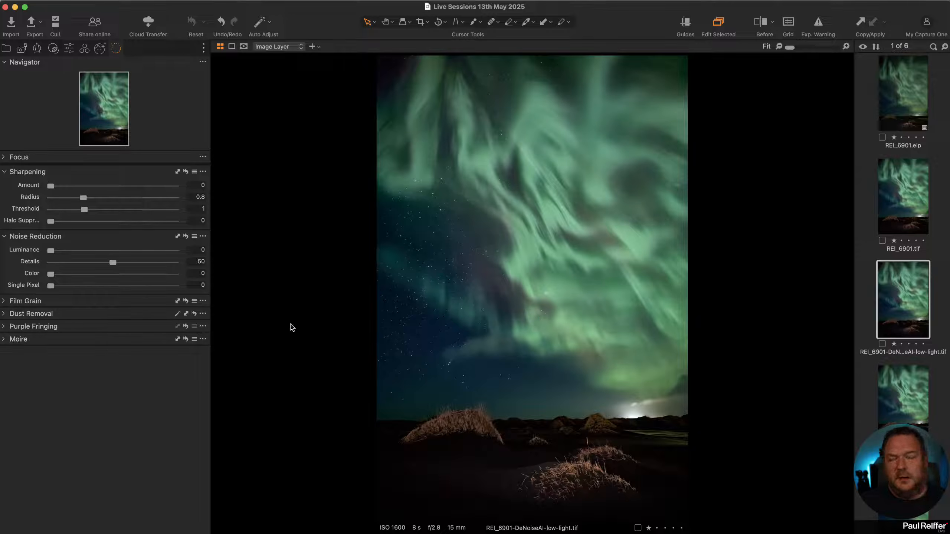
left_click(101, 49)
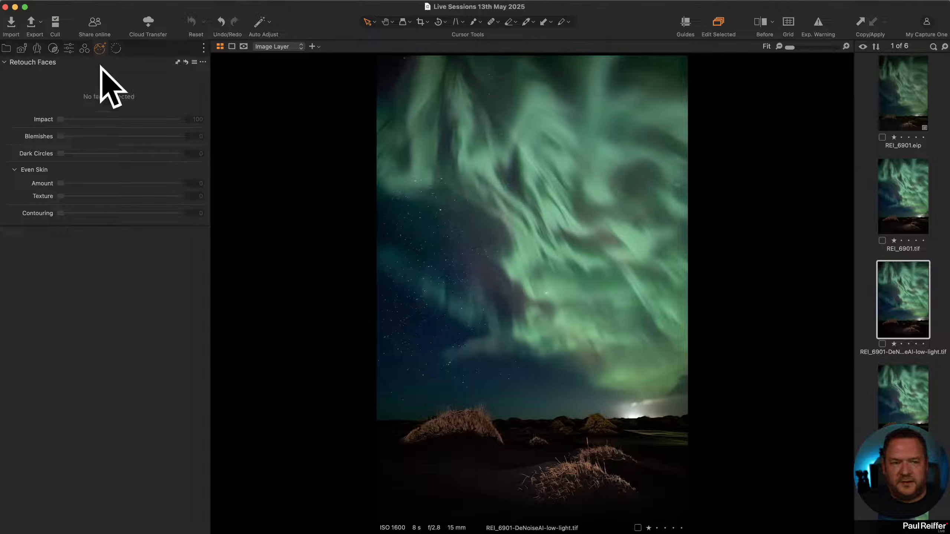
left_click(7, 48)
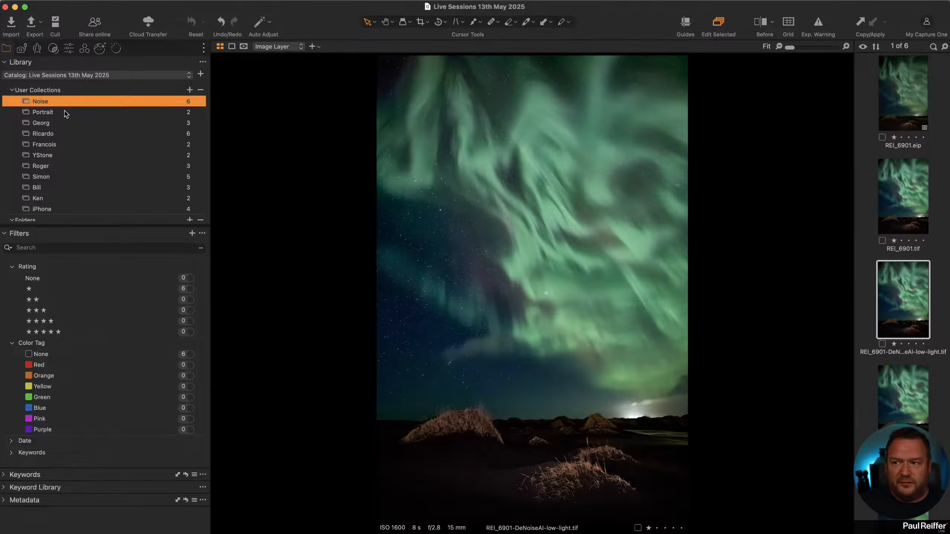
left_click(65, 113)
left_click(100, 52)
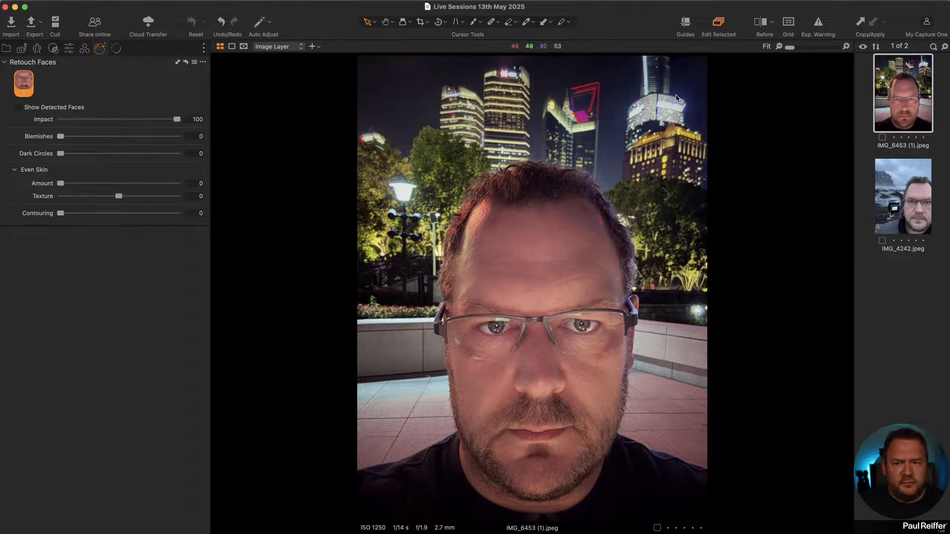
- Set Blemishes to 50 and Dark Circles to 96 for the face in IMG_6453 (1).jpeg
key("z")
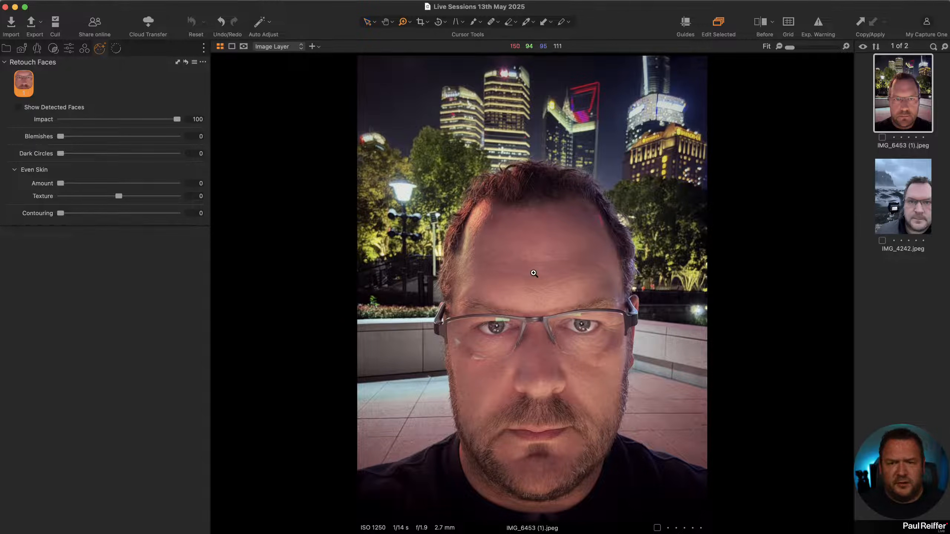
left_click(534, 276)
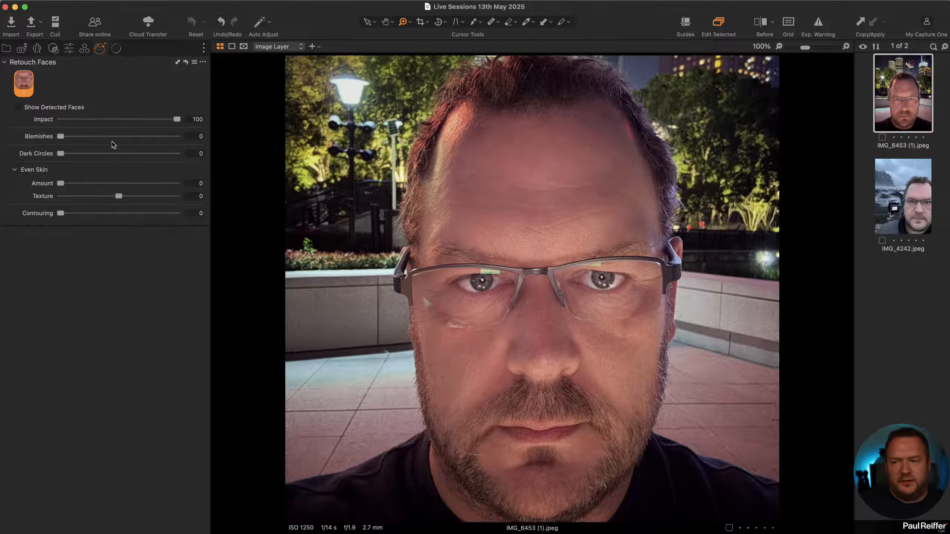
left_click_drag(60, 136, 119, 137)
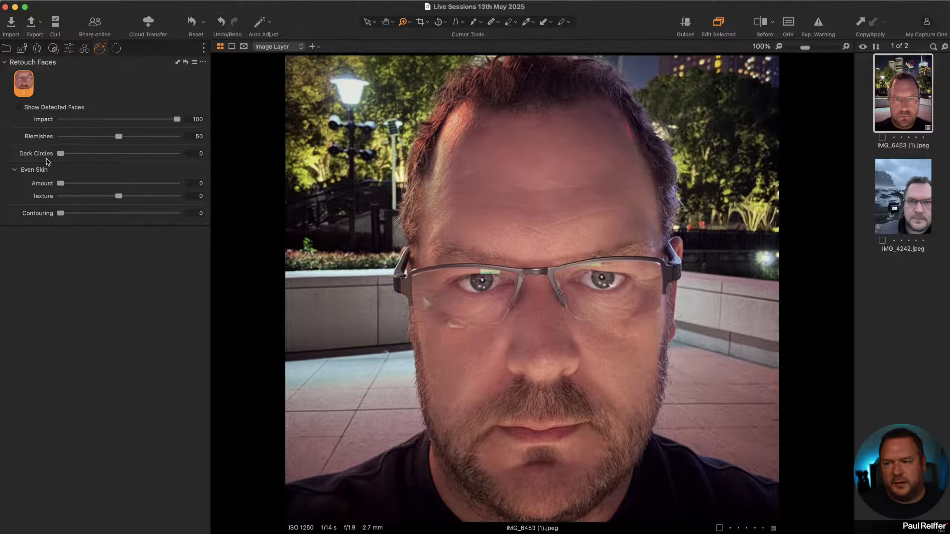
left_click_drag(59, 156, 173, 157)
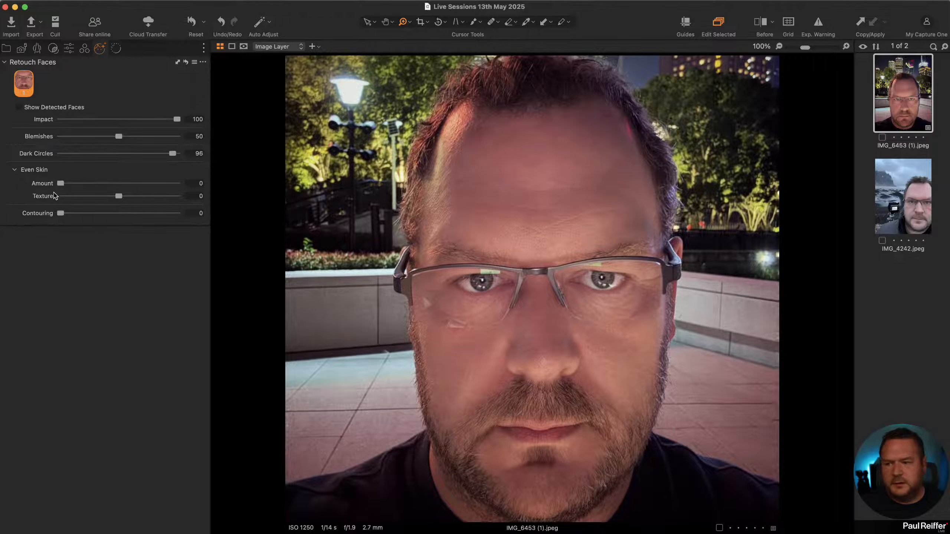
- Set Even Skin Amount to 67, try Texture at 96 and -84 before settling on 20, and set Contouring to 83
left_click_drag(60, 185, 175, 199)
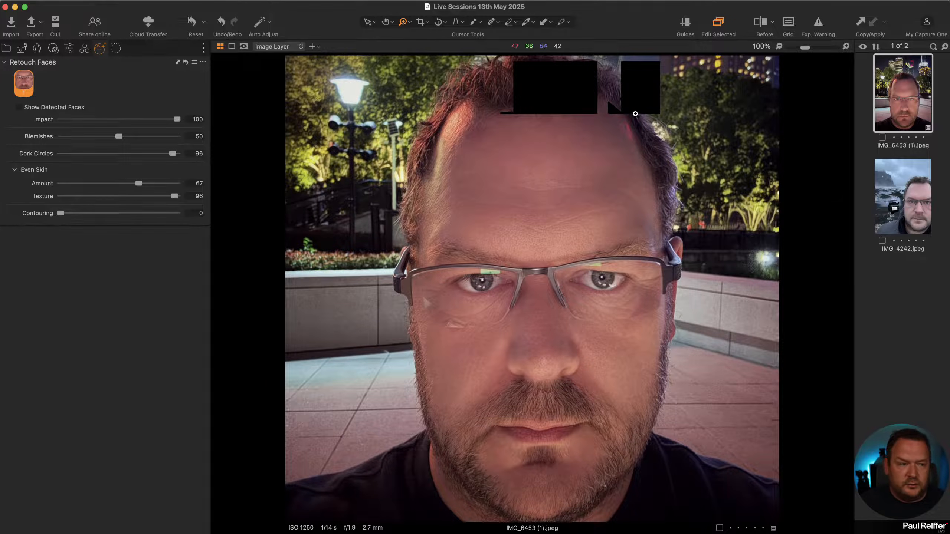
left_click(613, 127)
double_click(485, 271)
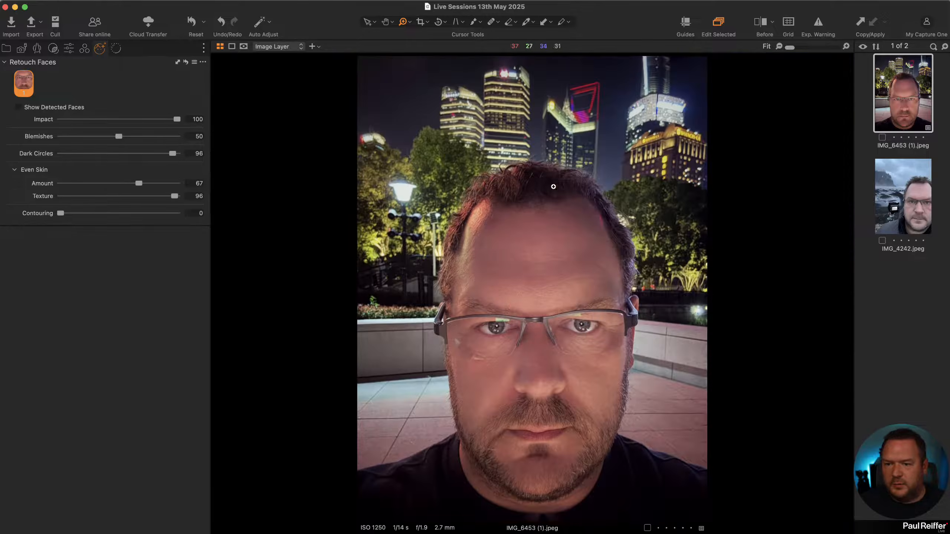
left_click_drag(175, 196, 70, 197)
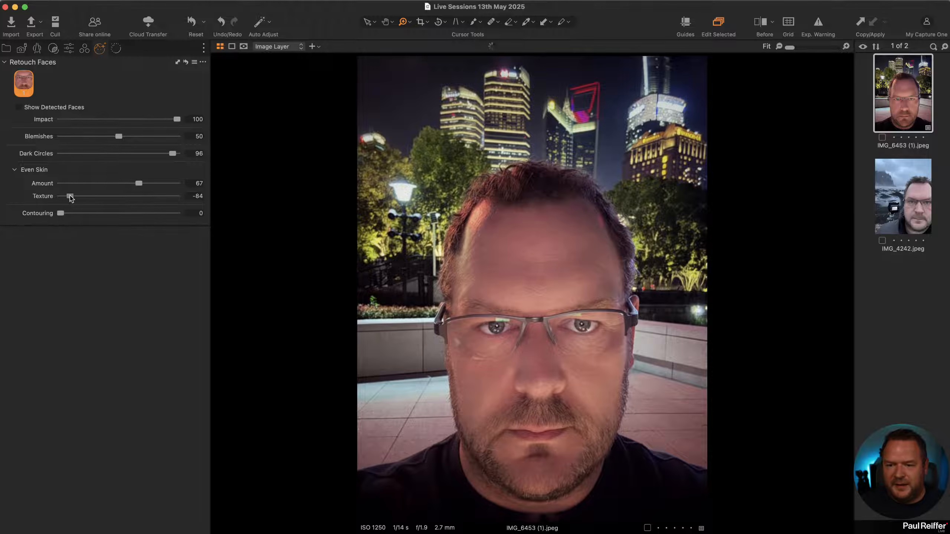
left_click(525, 263)
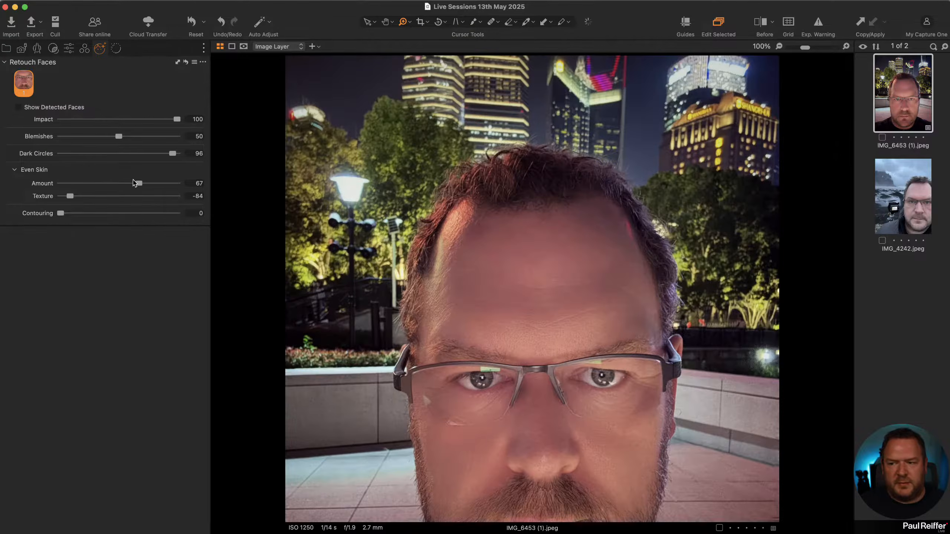
left_click_drag(71, 197, 130, 197)
double_click(524, 284)
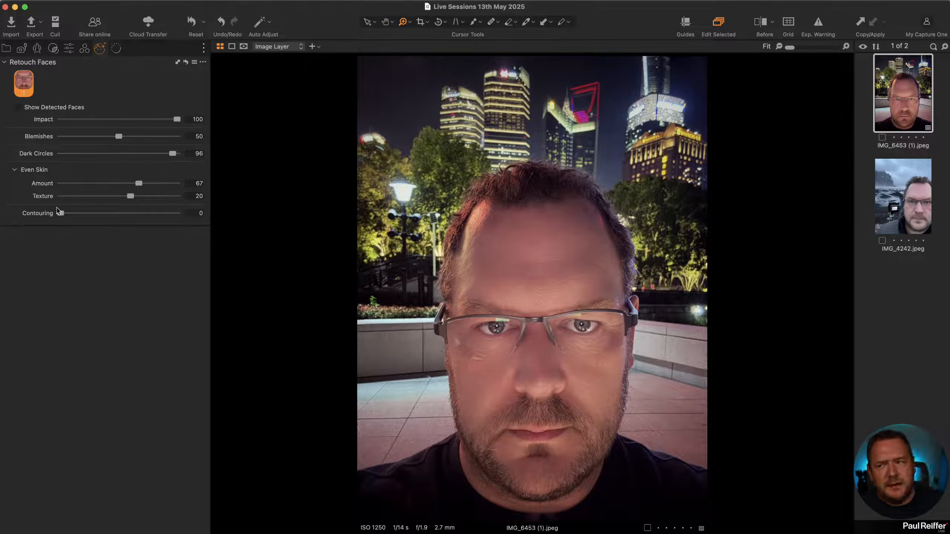
left_click_drag(61, 213, 156, 213)
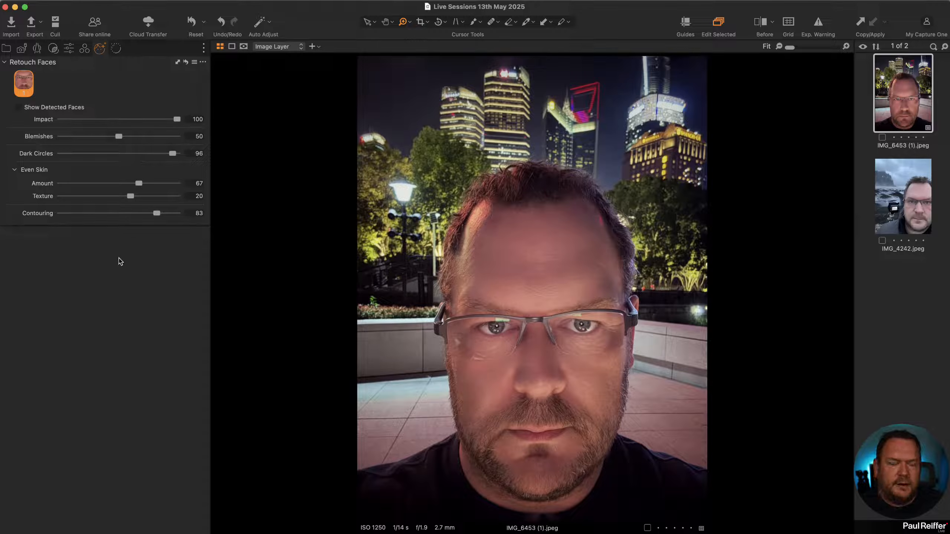
- Compare the night city portrait before and after retouching with the split divider, inspecting the eye area closely at 200%
key("y")
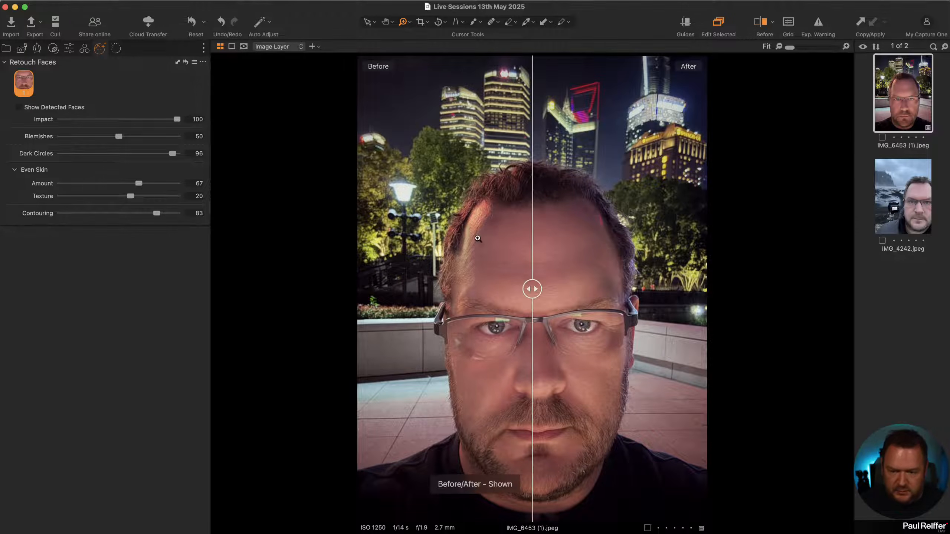
left_click_drag(529, 285, 164, 306)
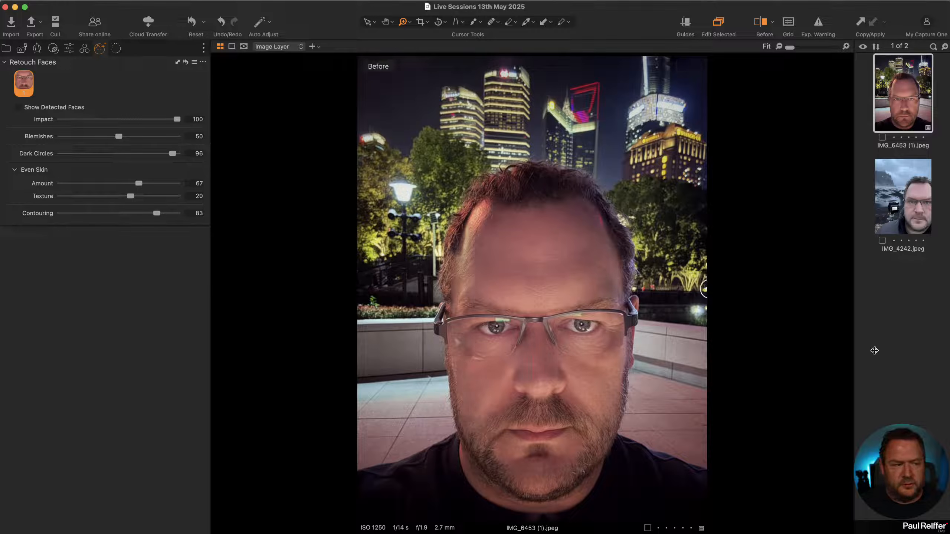
left_click_drag(358, 333, 542, 341)
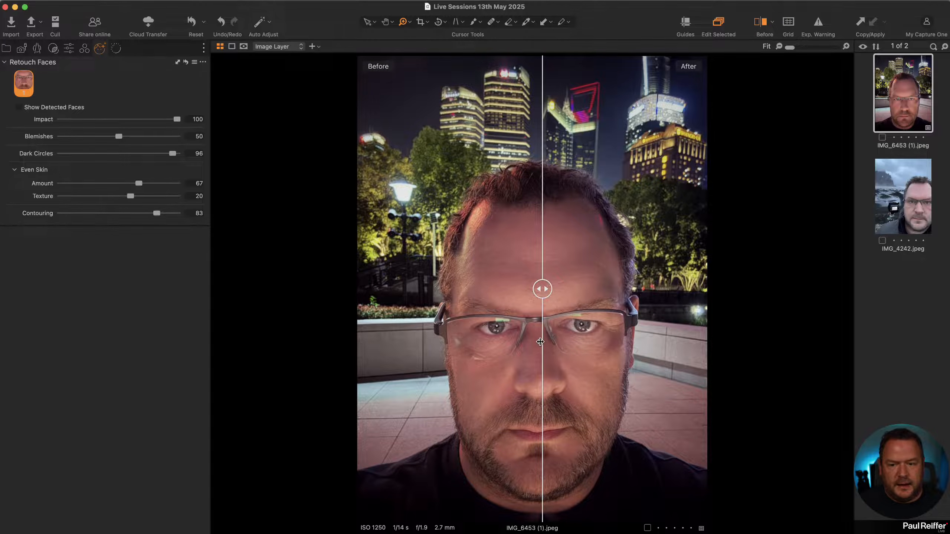
left_click(565, 341)
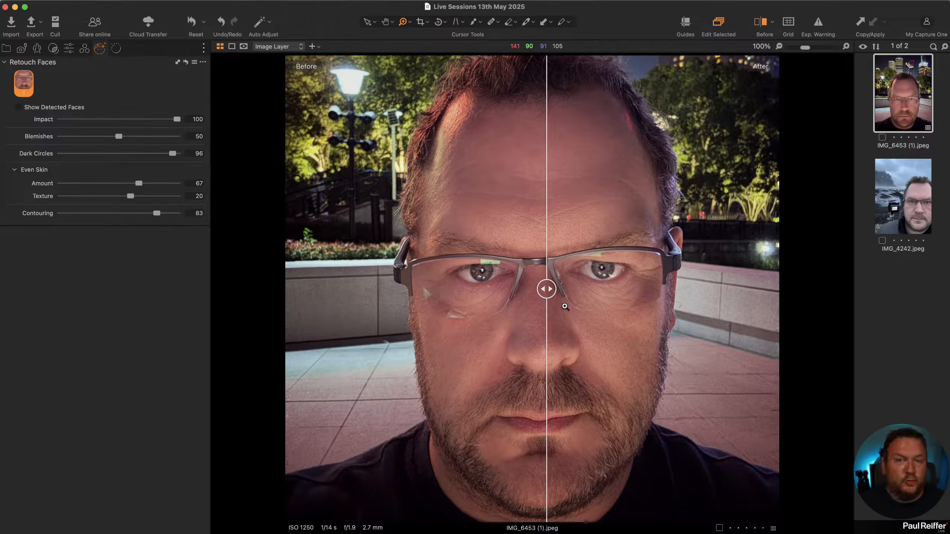
left_click(564, 306)
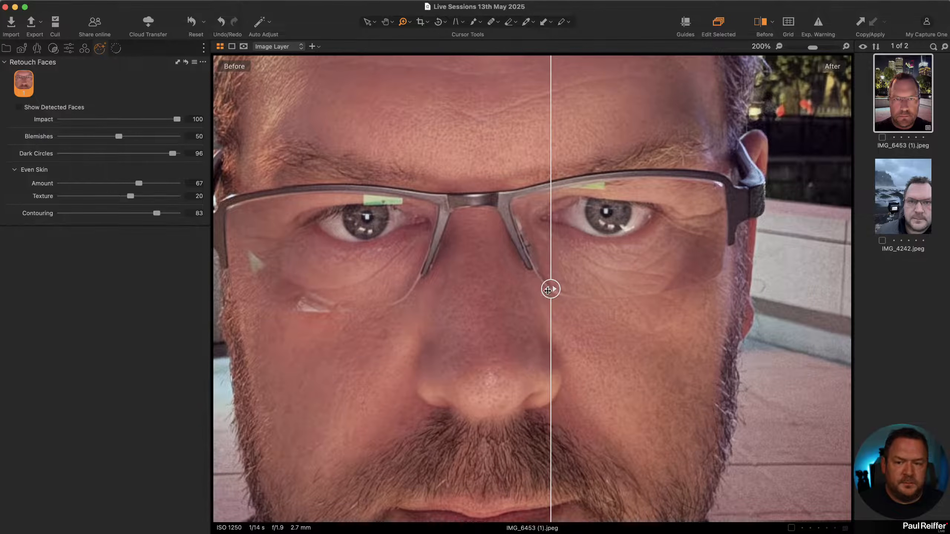
left_click_drag(546, 289, 164, 324)
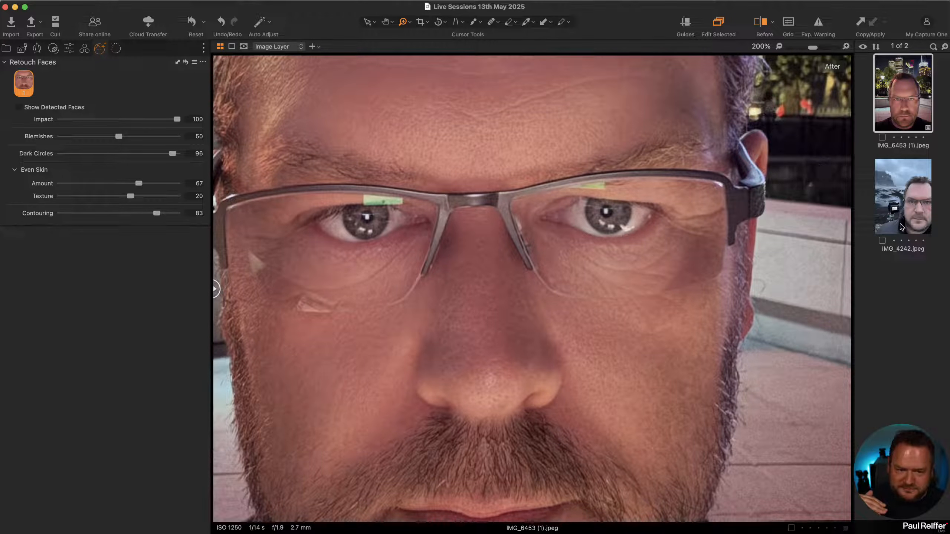
key("super+0")
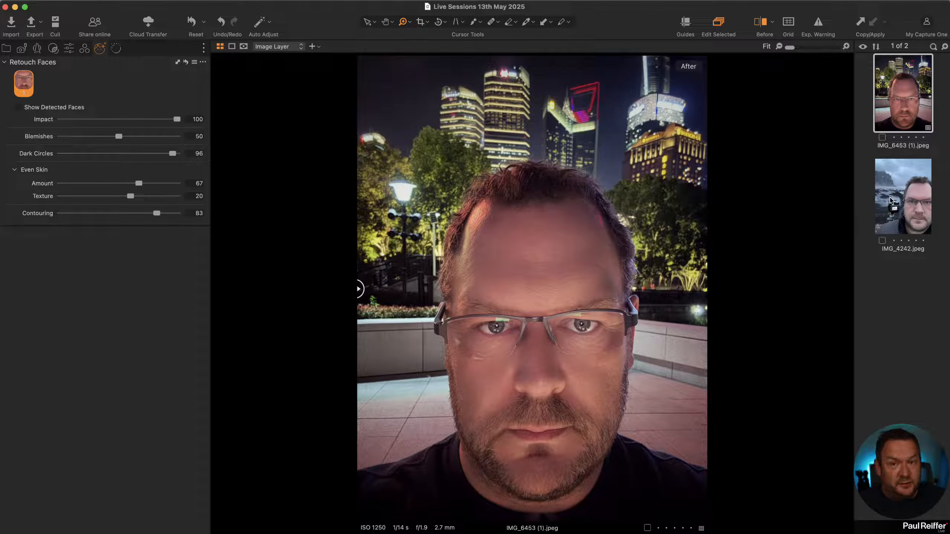
- Select IMG_4242.jpeg and set Blemishes to 82 while examining the face at 100%
left_click(893, 204)
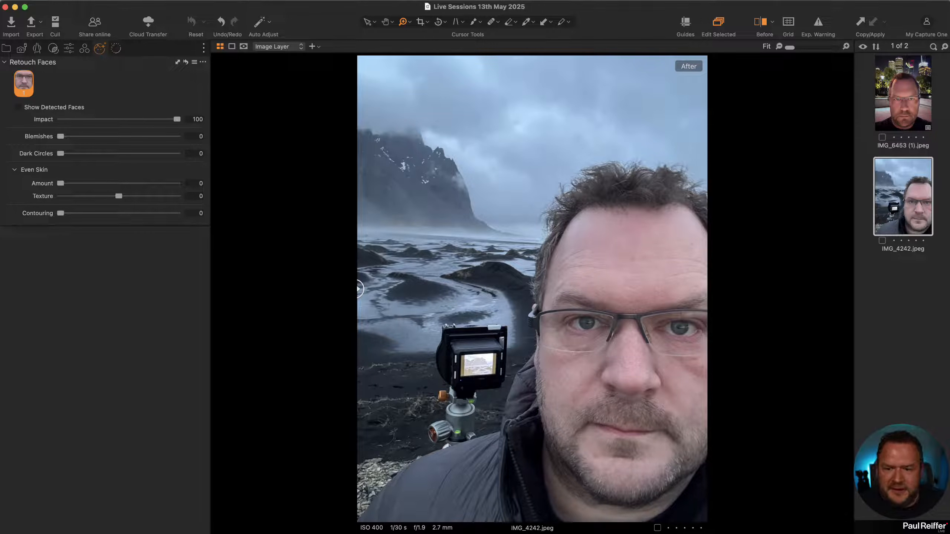
left_click(621, 348)
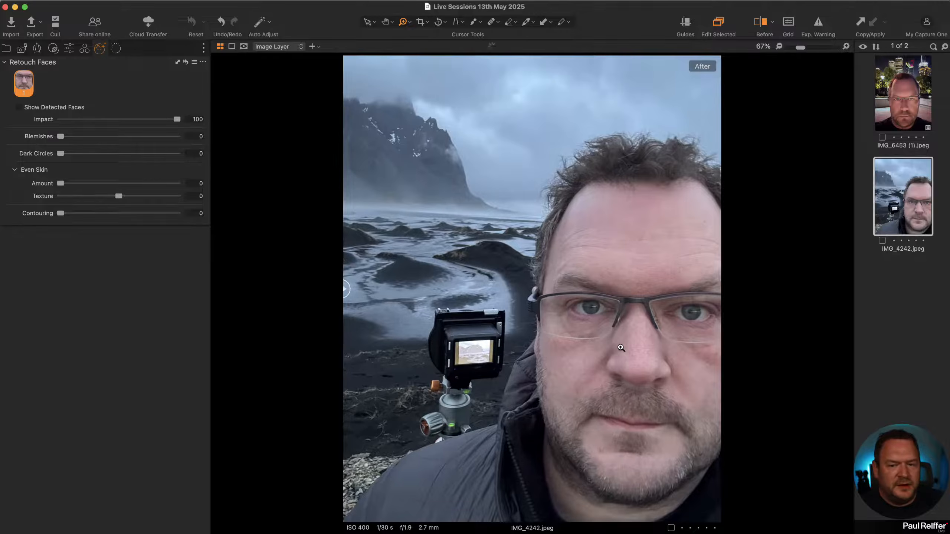
left_click(629, 348)
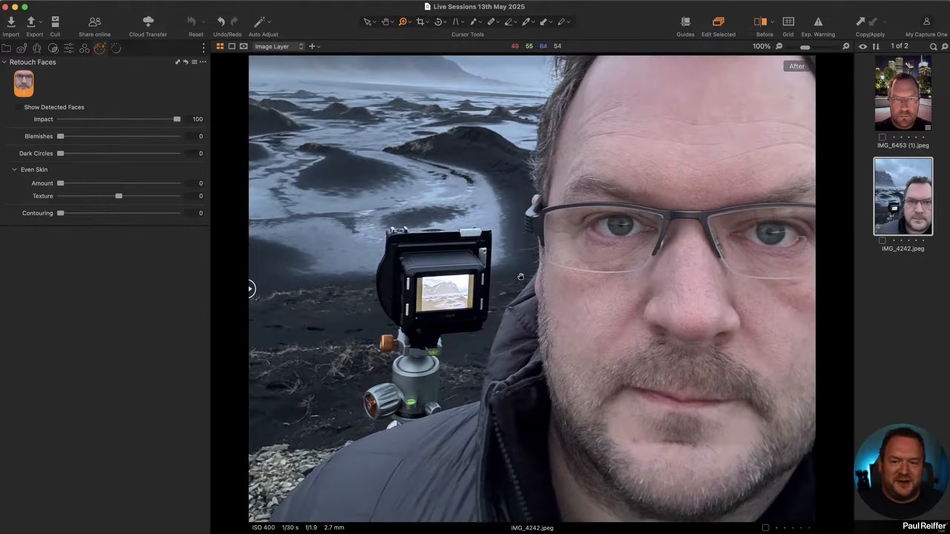
mouse_move(60, 136)
left_mouse_down()
mouse_move(132, 137)
mouse_move(60, 137)
left_mouse_up()
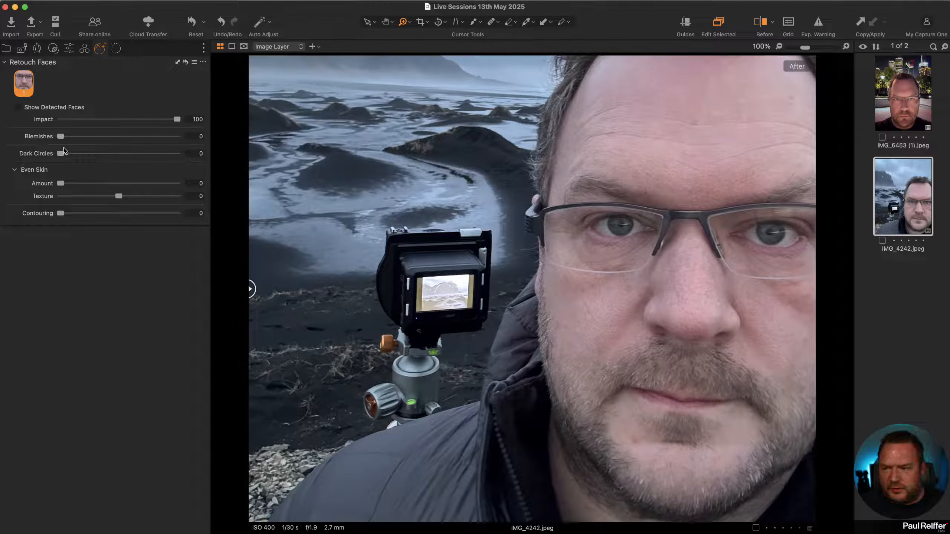
mouse_move(60, 136)
left_mouse_down()
mouse_move(172, 136)
mouse_move(60, 137)
left_mouse_up()
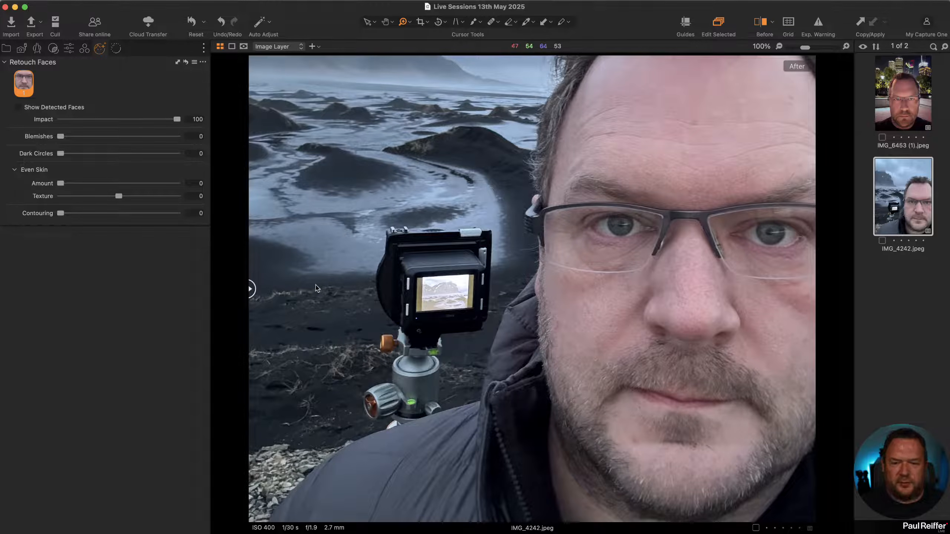
mouse_move(60, 136)
left_mouse_down()
mouse_move(169, 140)
mouse_move(77, 144)
mouse_move(155, 143)
left_mouse_up()
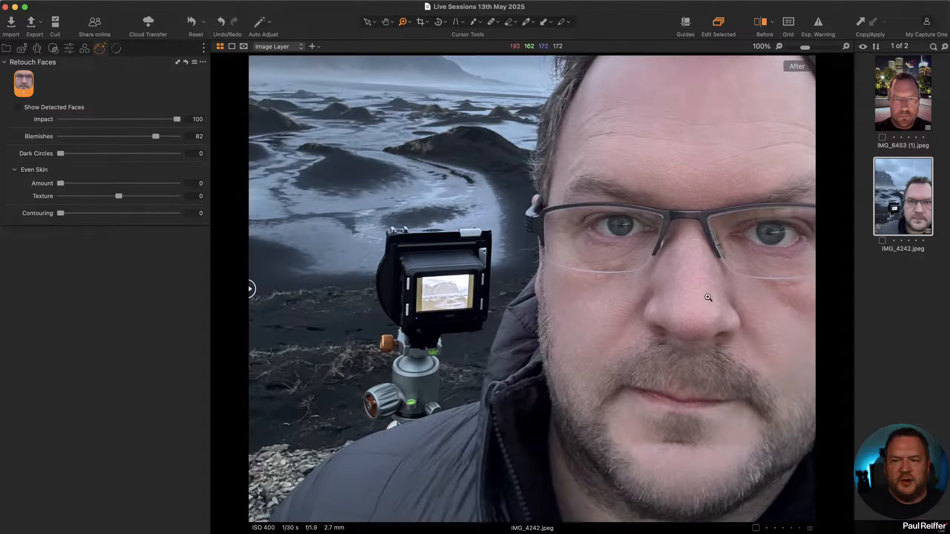
- Set Dark Circles to 82, Even Skin Amount to 52 with Texture at 48, and Contouring to 72 on the coastal portrait
left_click_drag(65, 157, 174, 161)
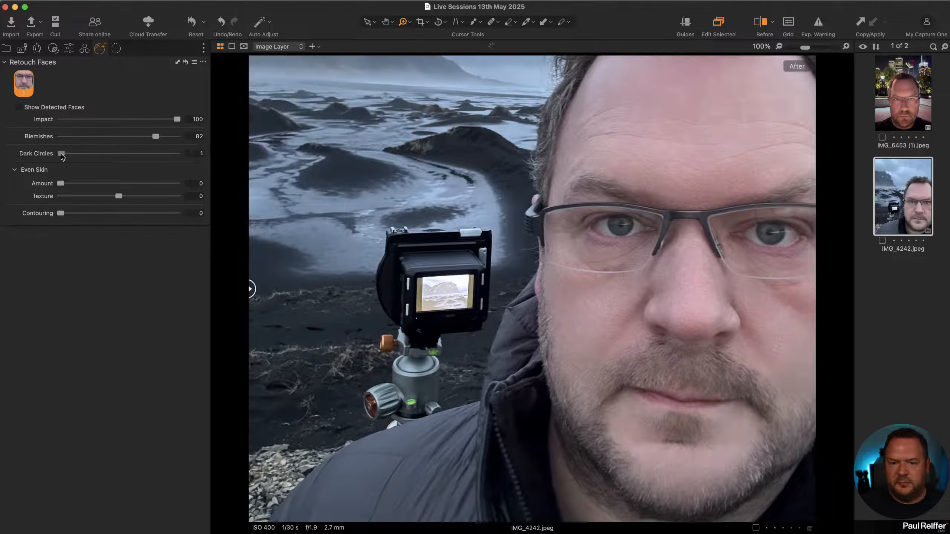
left_click_drag(61, 153, 156, 153)
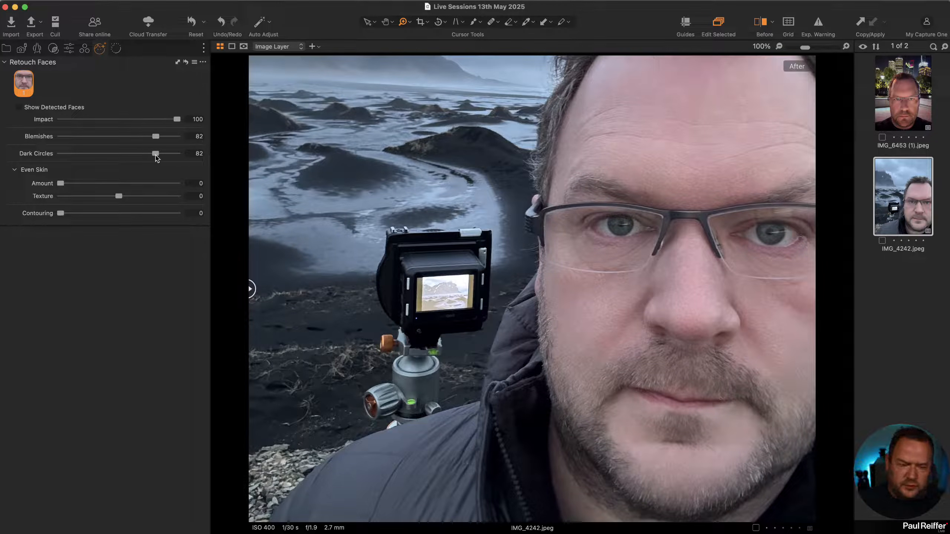
left_click_drag(60, 183, 147, 198)
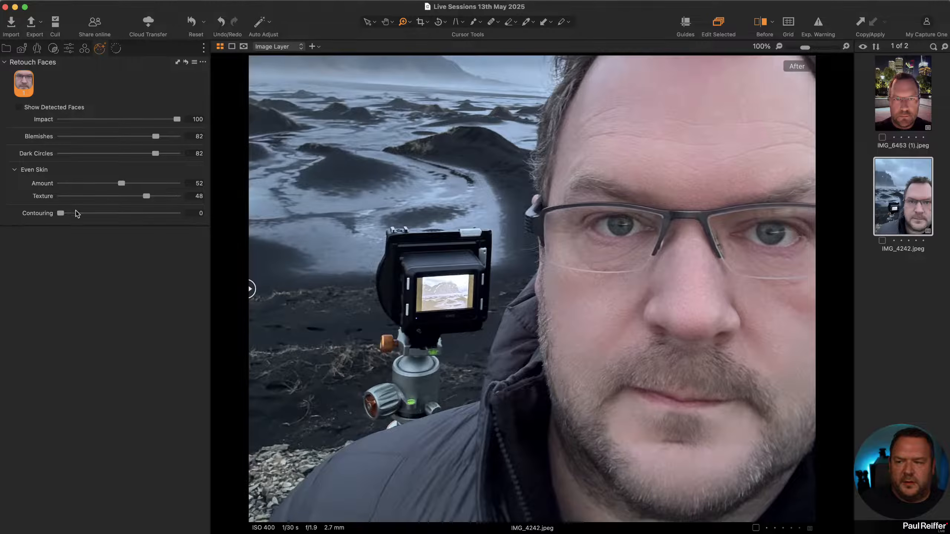
left_click_drag(61, 214, 144, 216)
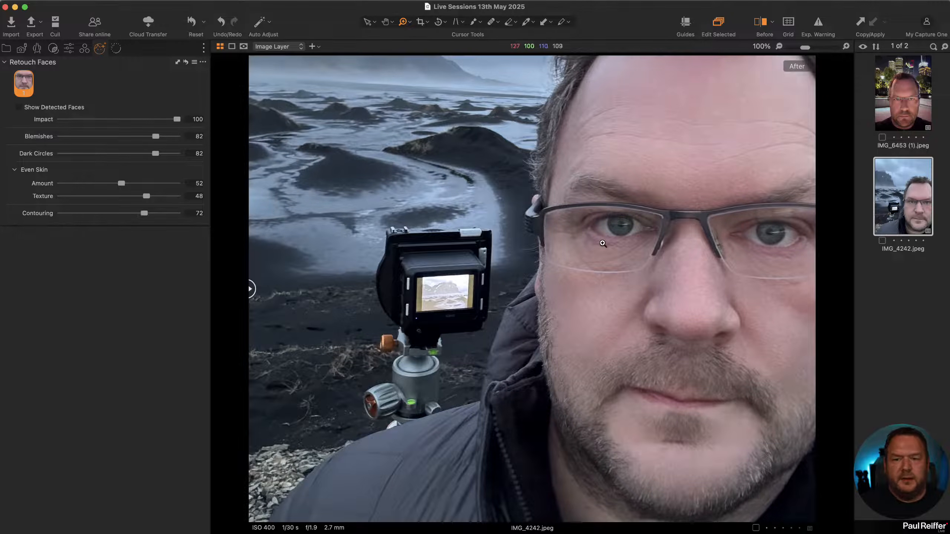
- Compare the coastal portrait before and after retouching in split view and bring up the Sharpening and Noise Reduction settings
left_click(762, 20)
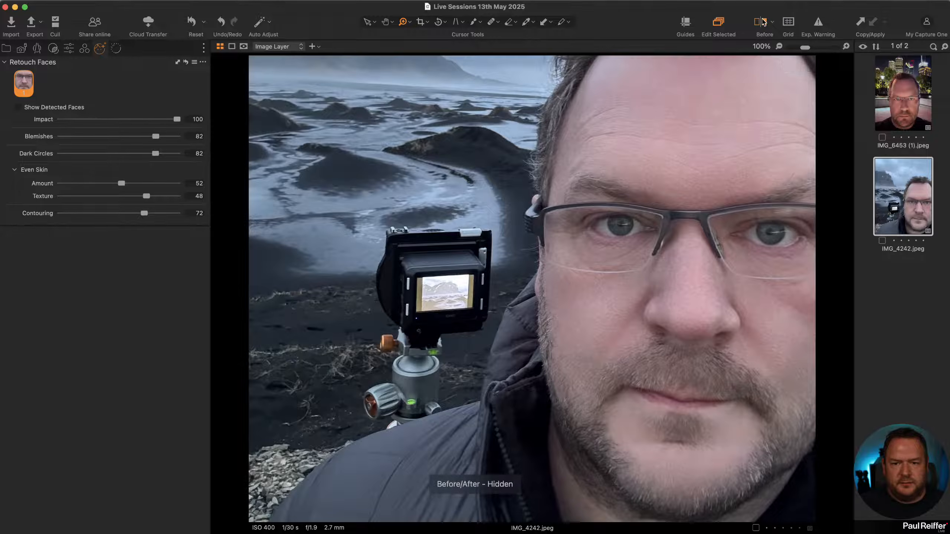
left_click(762, 20)
left_click_drag(535, 288, 423, 288)
double_click(675, 258)
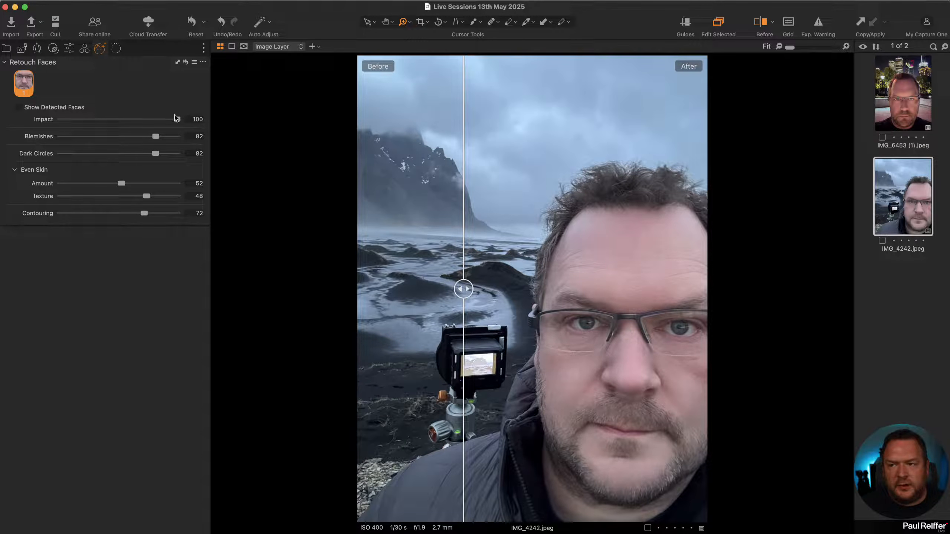
left_click_drag(177, 119, 219, 123)
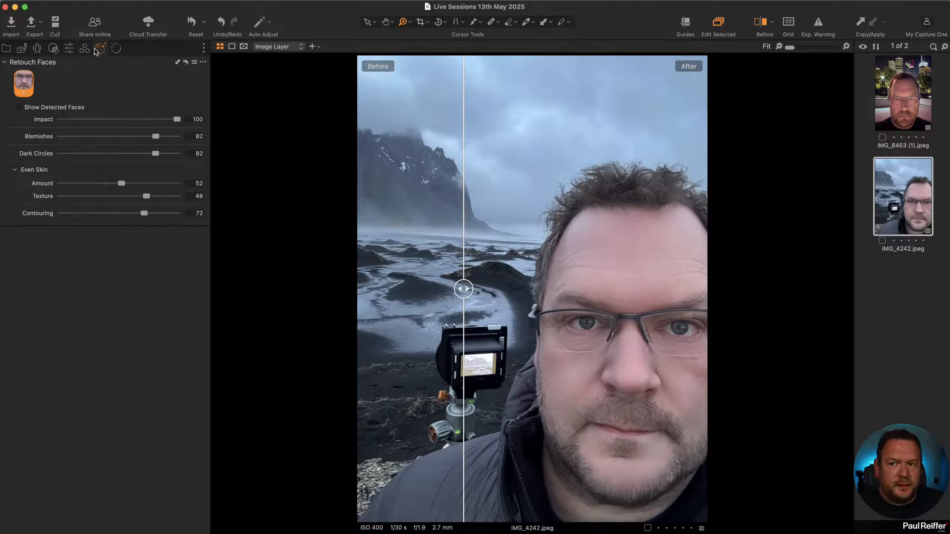
left_click(115, 48)
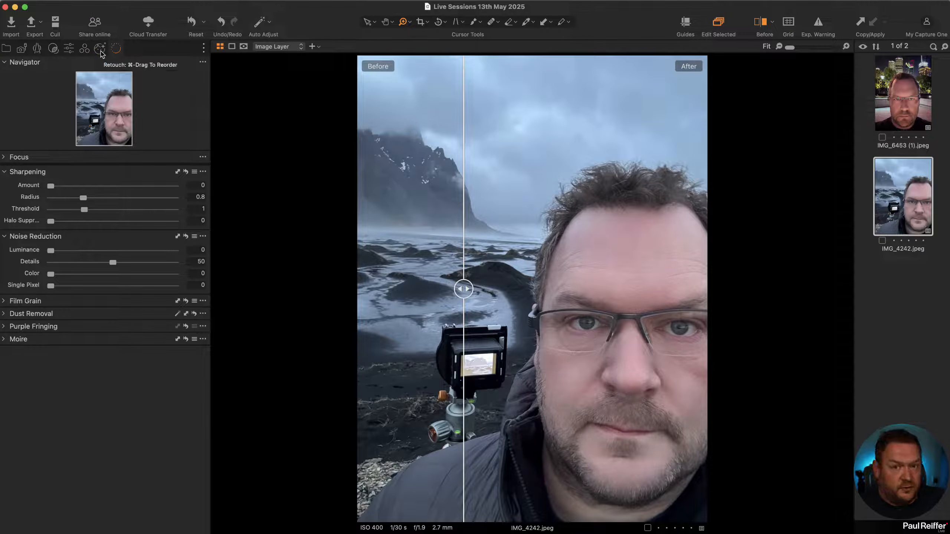
- Add a new filled layer to IMG_6453 (1).jpeg and set its opacity to 54
left_click(101, 51)
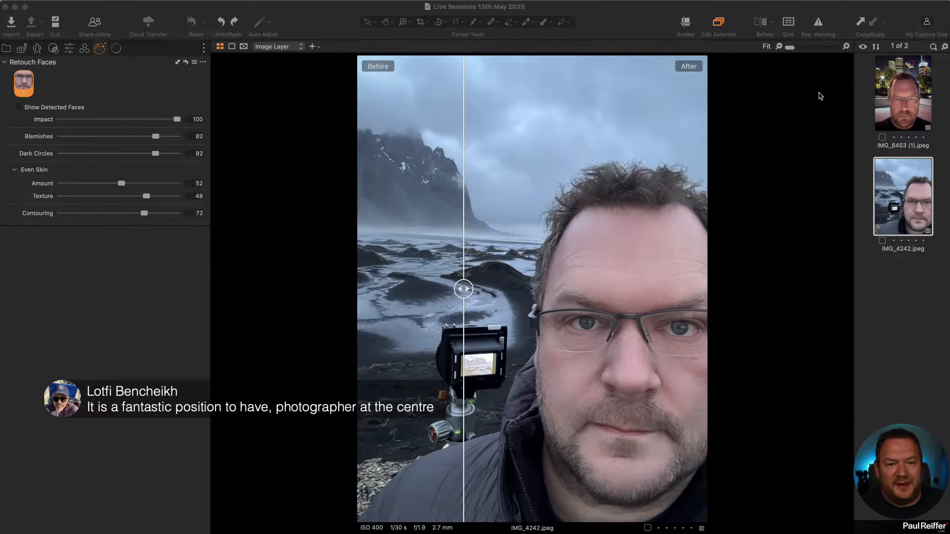
left_click(893, 91)
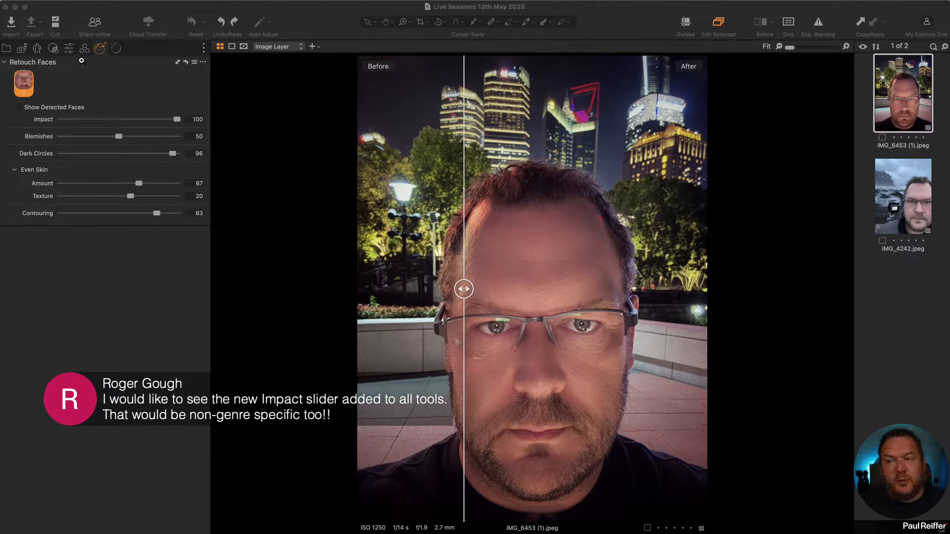
left_click(70, 51)
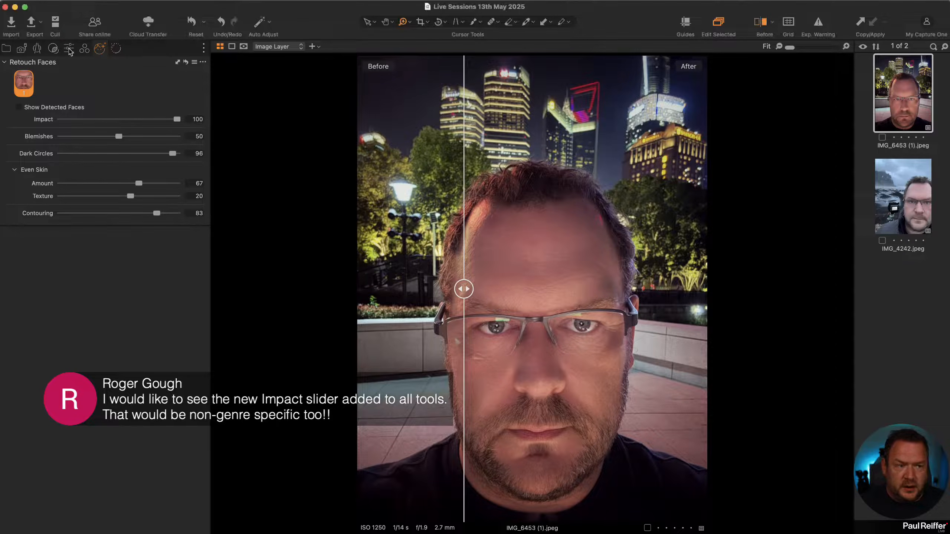
left_click(70, 49)
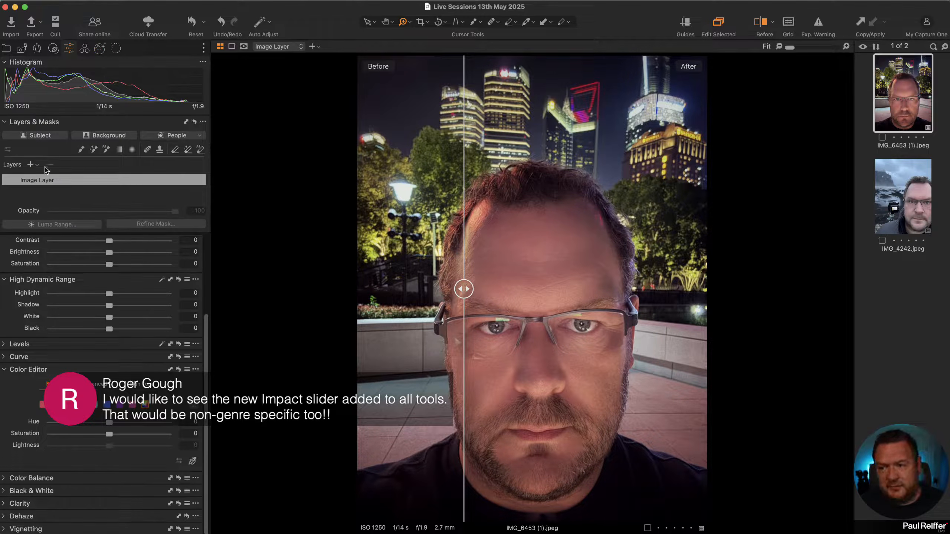
left_click(33, 166)
left_click(98, 183)
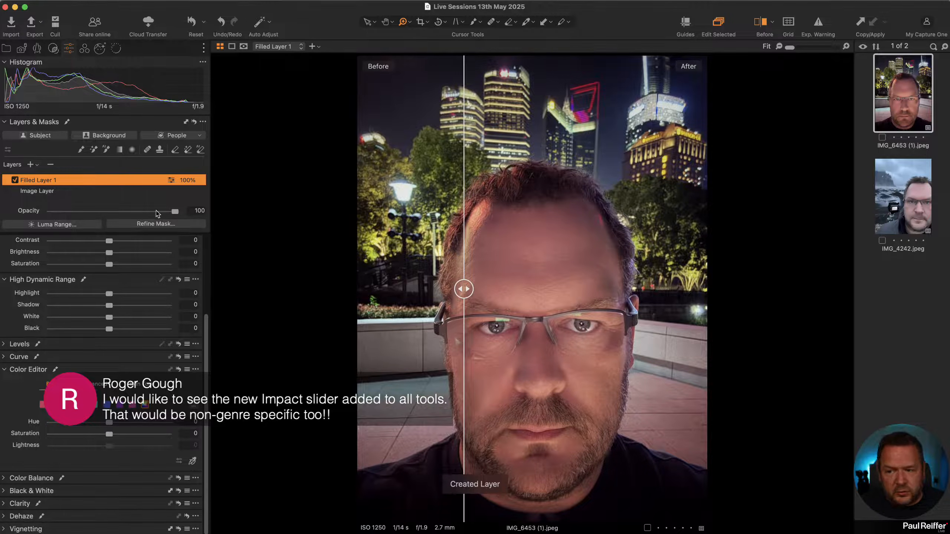
left_click_drag(170, 211, 111, 212)
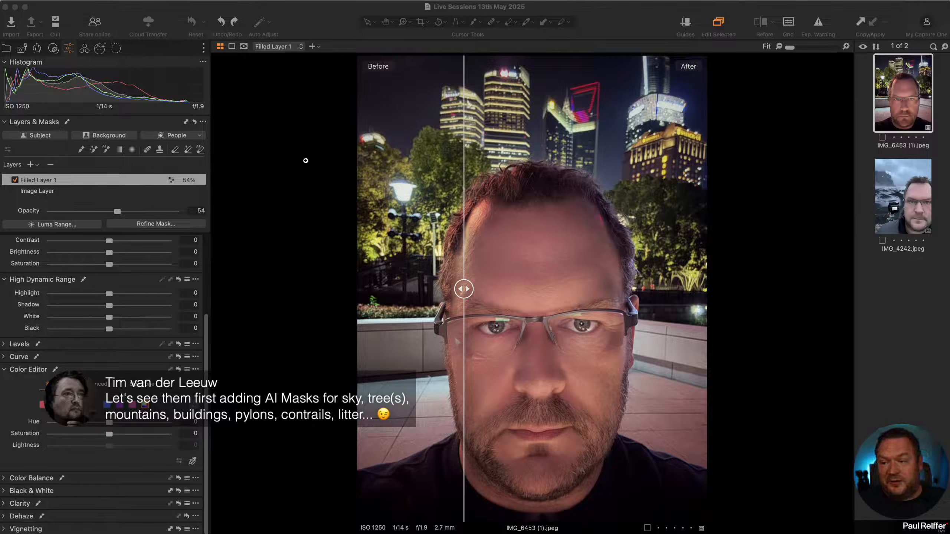
- Add Eyebrows, Pupil and Iris, Sclera and Hair to the parts included in people masking
left_click(199, 136)
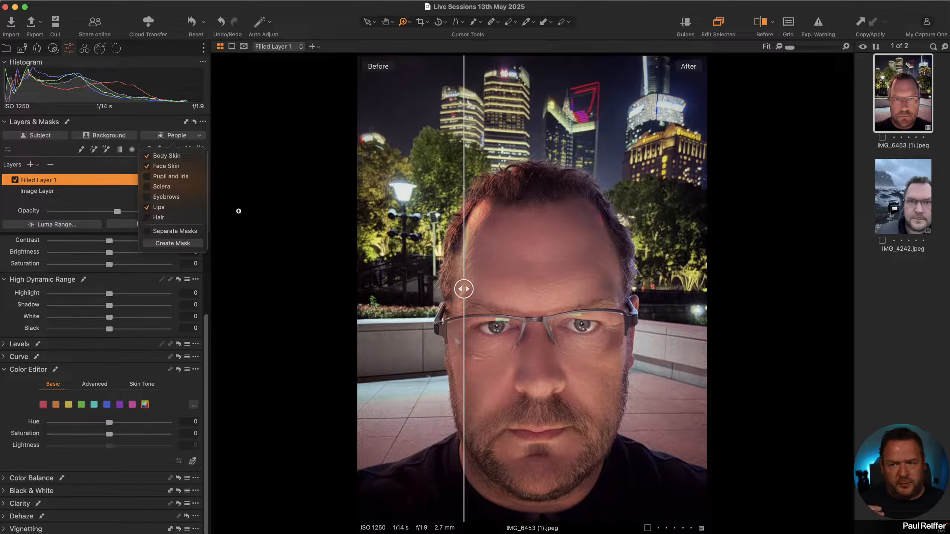
left_click(146, 196)
left_click(147, 176)
left_click(147, 186)
left_click(147, 217)
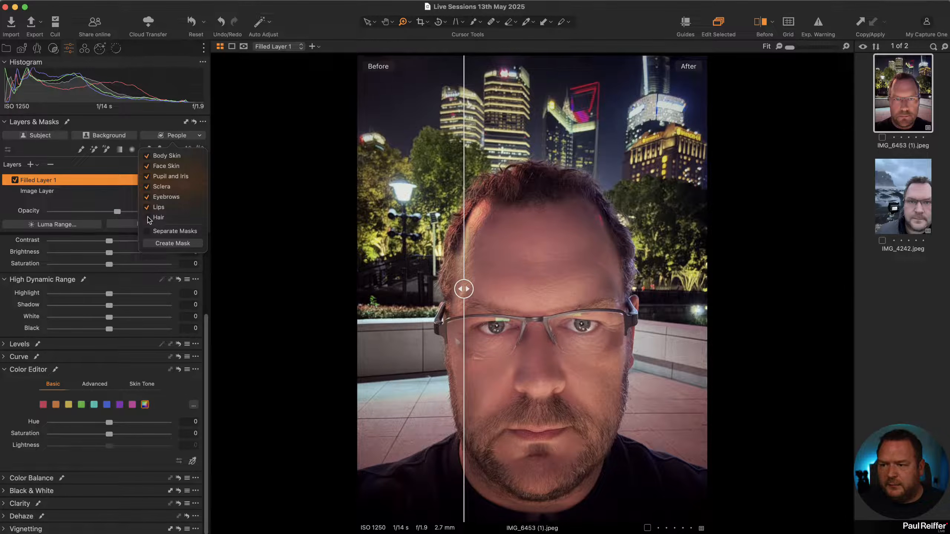
- Try a single combined people mask from the chosen parts and remove it from the layers
left_click(179, 244)
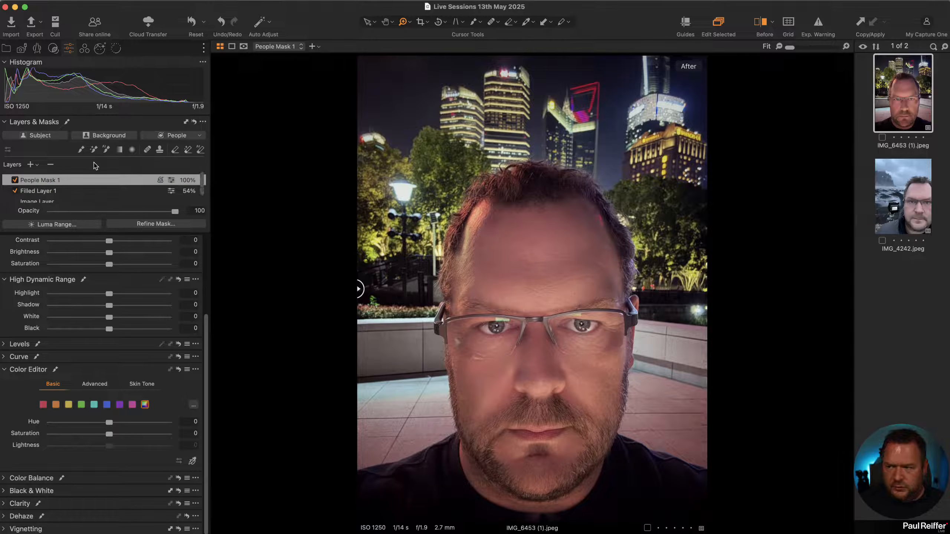
left_click(183, 136)
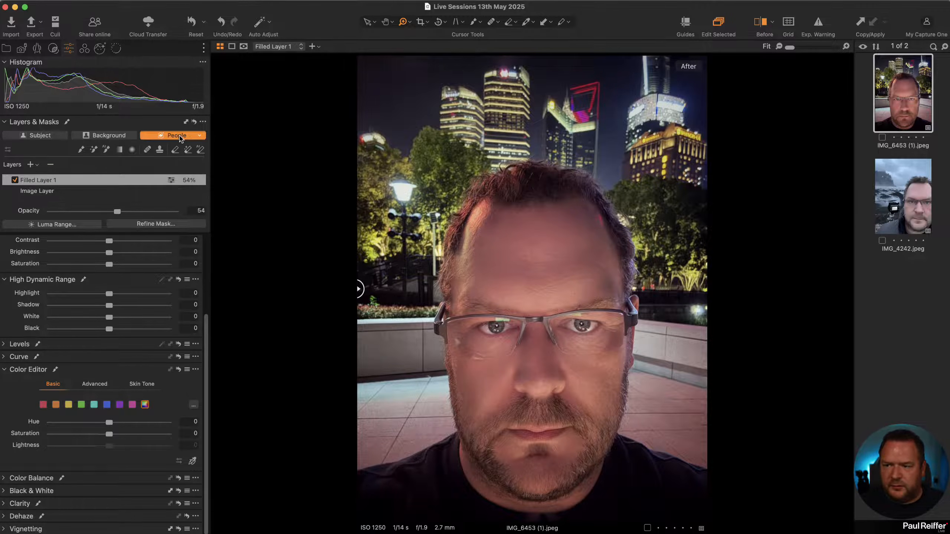
left_click(51, 165)
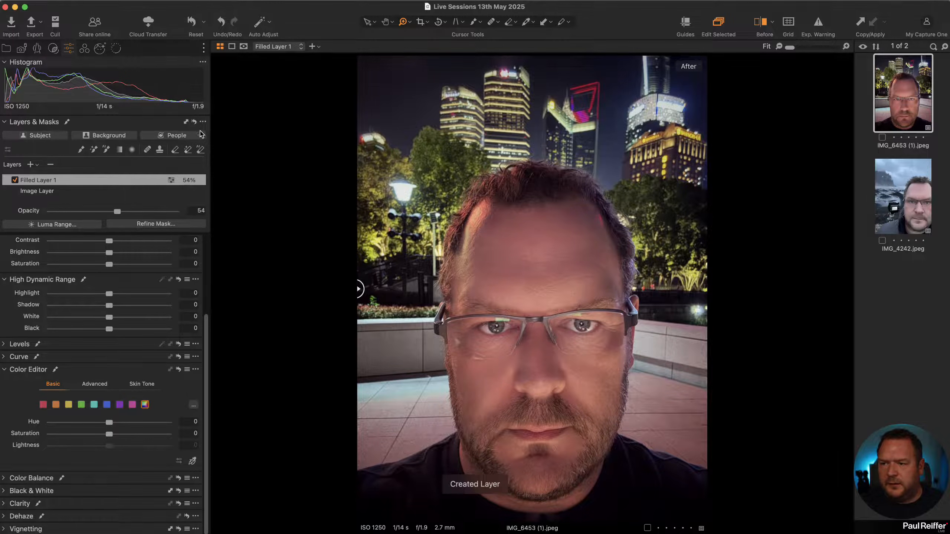
- Generate separate people masks for each chosen part and show the mask overlay on the portrait
left_click(202, 136)
left_click(165, 232)
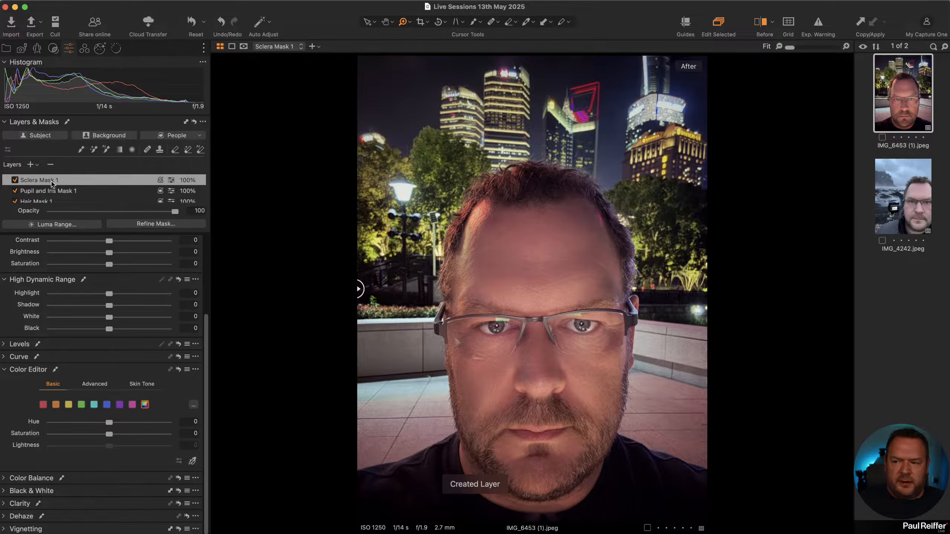
key("m")
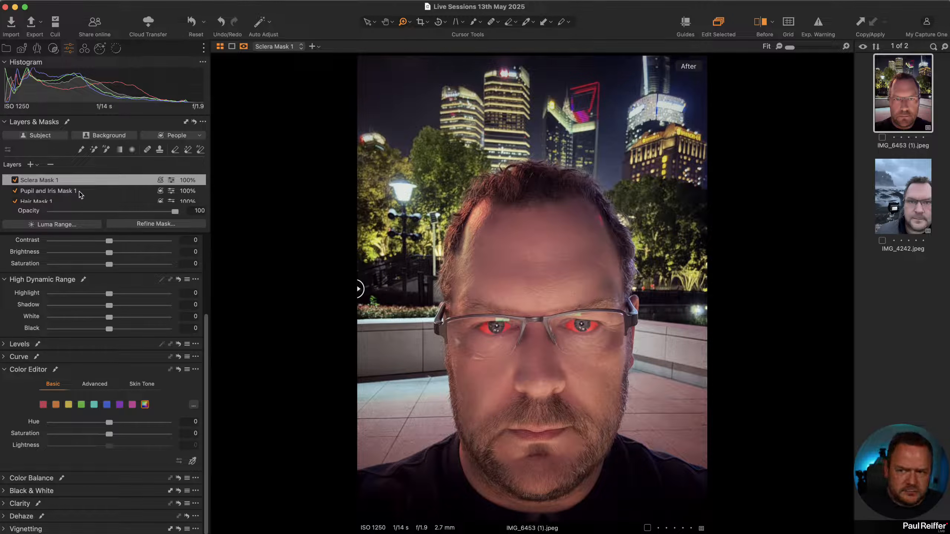
- Examine the individual Pupil and Iris, Hair, Lips and Face Skin mask layers over the portrait
left_click(61, 191)
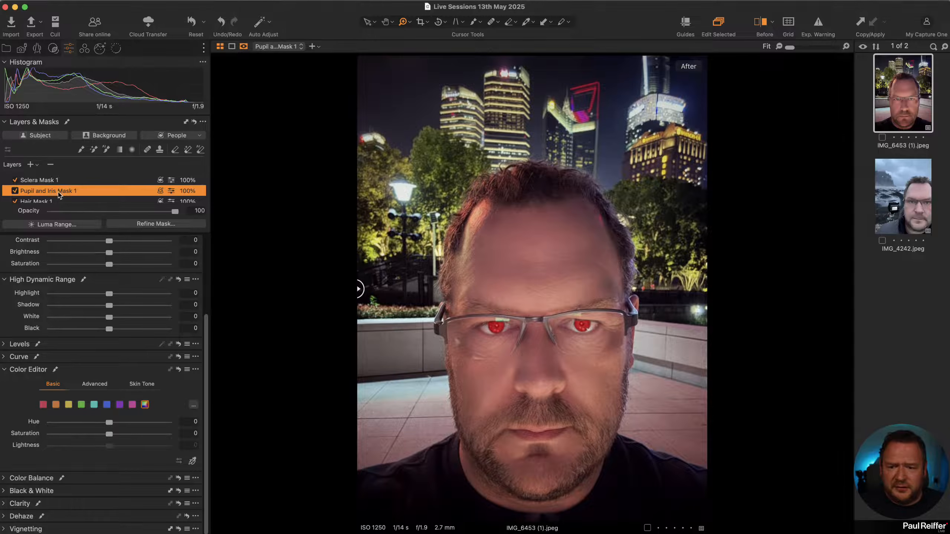
left_click(51, 201)
scroll(49, 190, "down", 2)
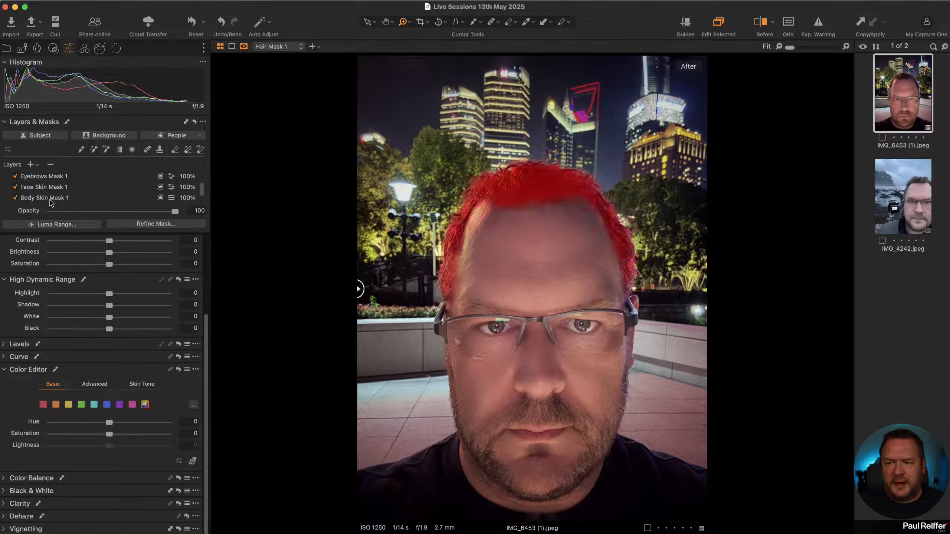
left_click(47, 190)
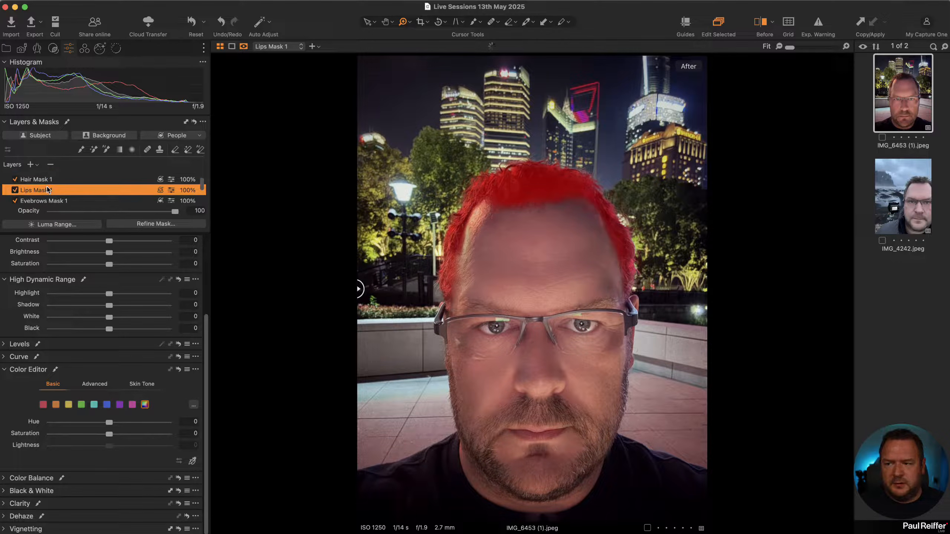
left_click(64, 197)
scroll(63, 198, "down", 1)
left_click(63, 197)
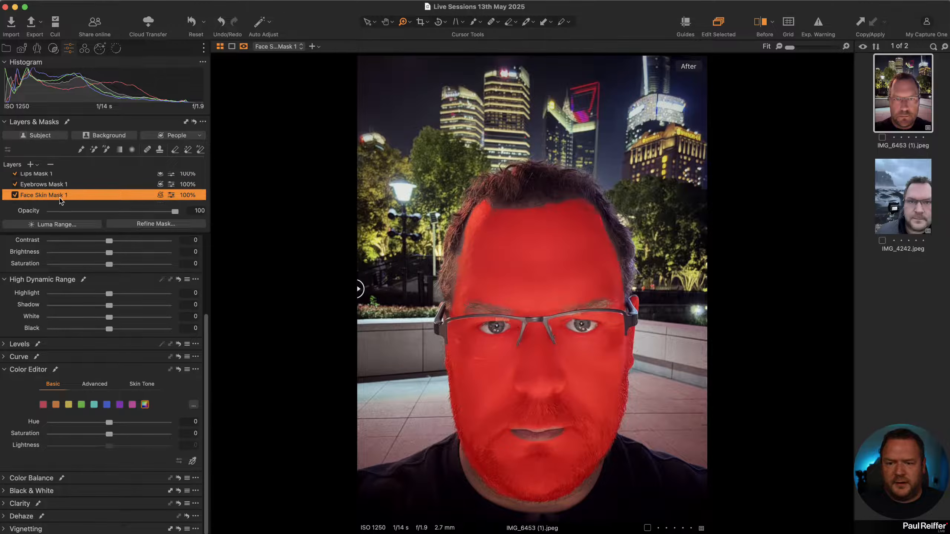
scroll(63, 200, "down", 1)
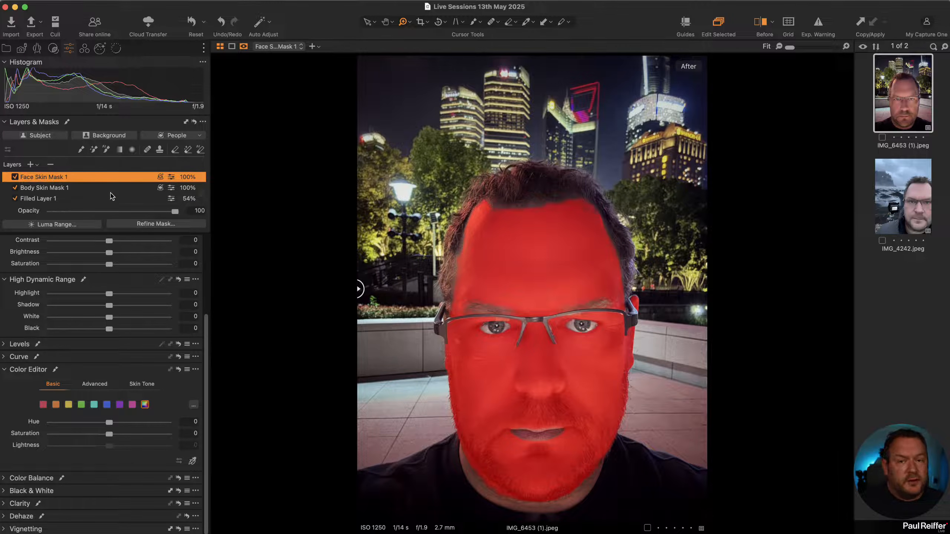
scroll(113, 194, "down", 2)
scroll(113, 193, "up", 5)
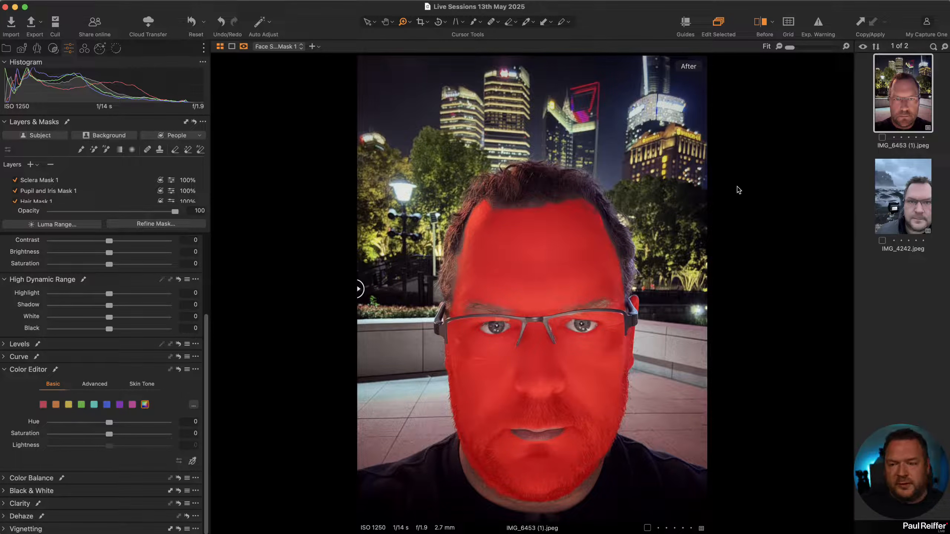
- Open the user collection containing Uhlenhaut.eip and select the car photo's Reflection layer among its adjustments
left_click(7, 49)
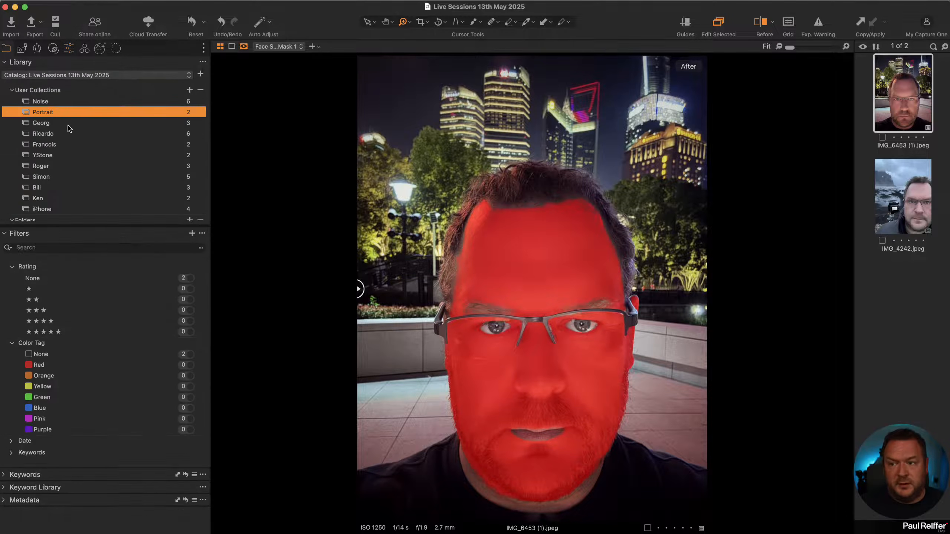
left_click(73, 126)
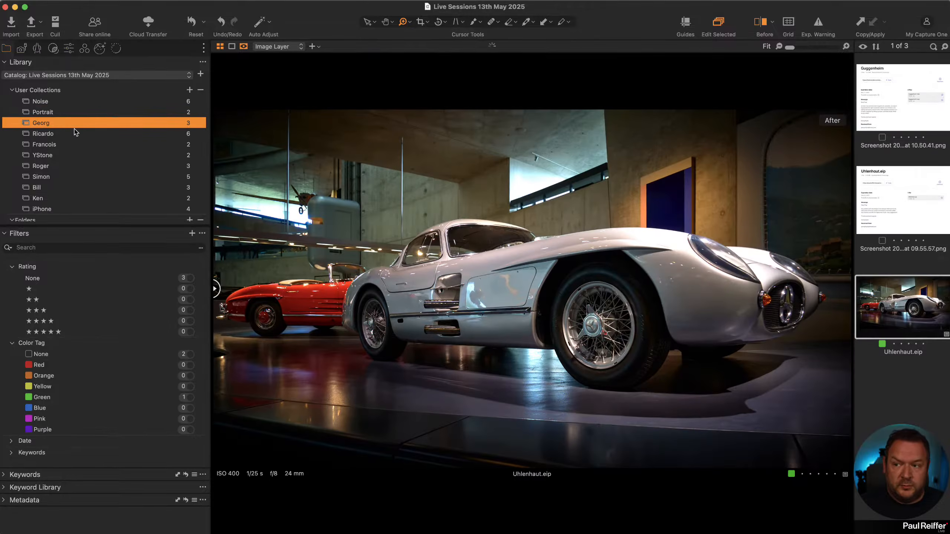
left_click(69, 48)
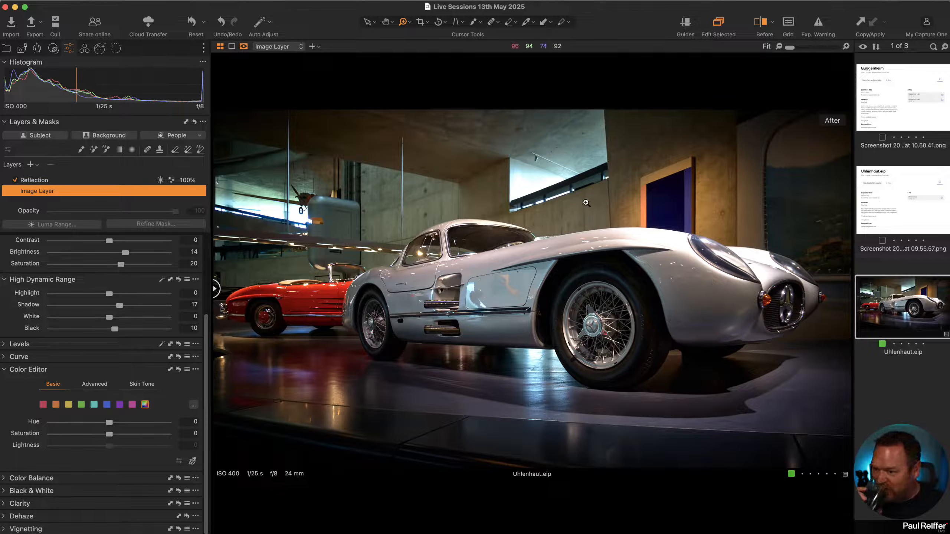
left_click(183, 179)
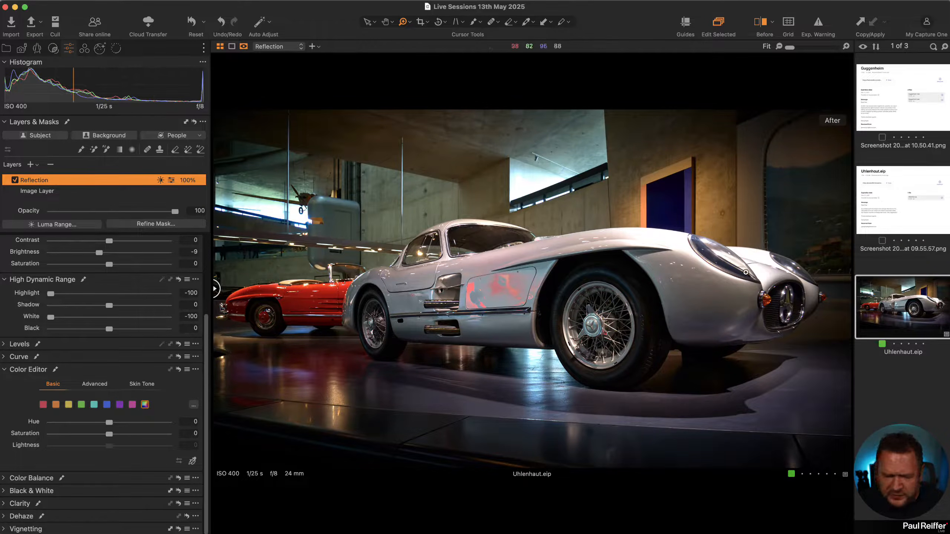
- Create a new variant of Uhlenhaut.eip and hide the mask overlay
right_click(894, 309)
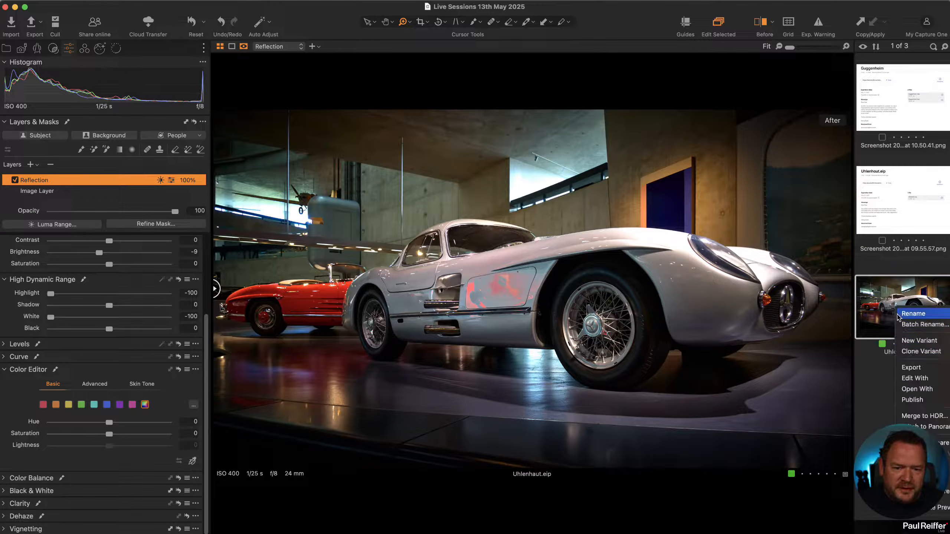
left_click(930, 341)
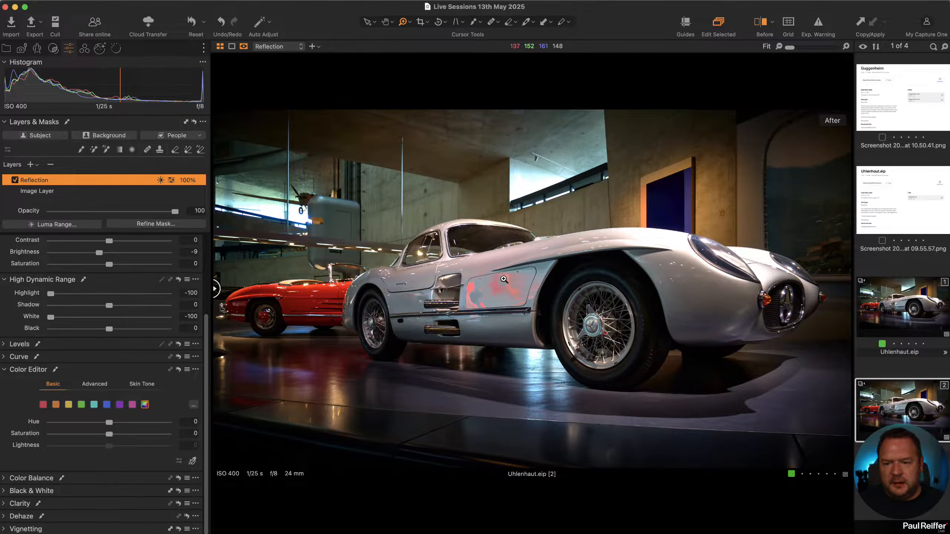
key("m")
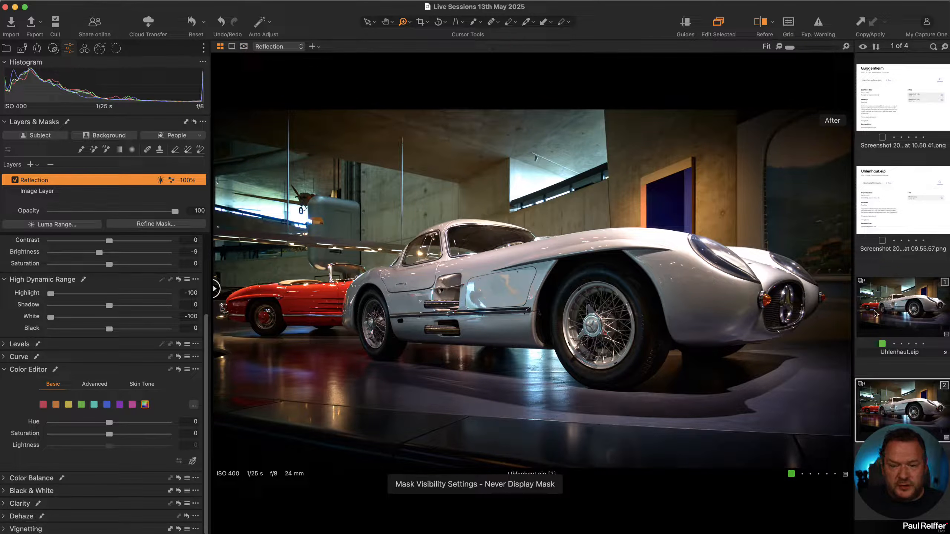
- Select the first variant of Uhlenhaut.eip and compare the whole car image before and after with the split divider
left_click(893, 312)
key("y")
key("y")
left_click_drag(532, 290, 846, 289)
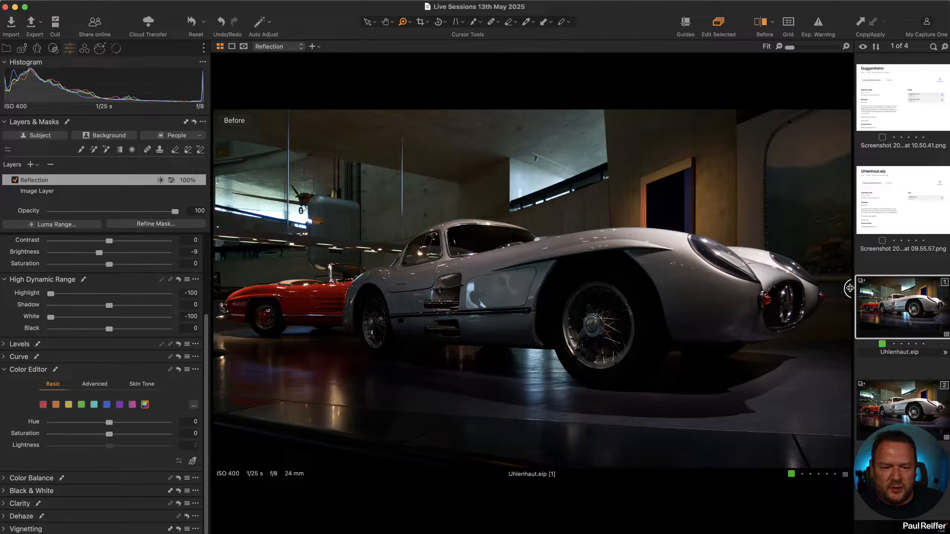
left_click_drag(850, 288, 216, 288)
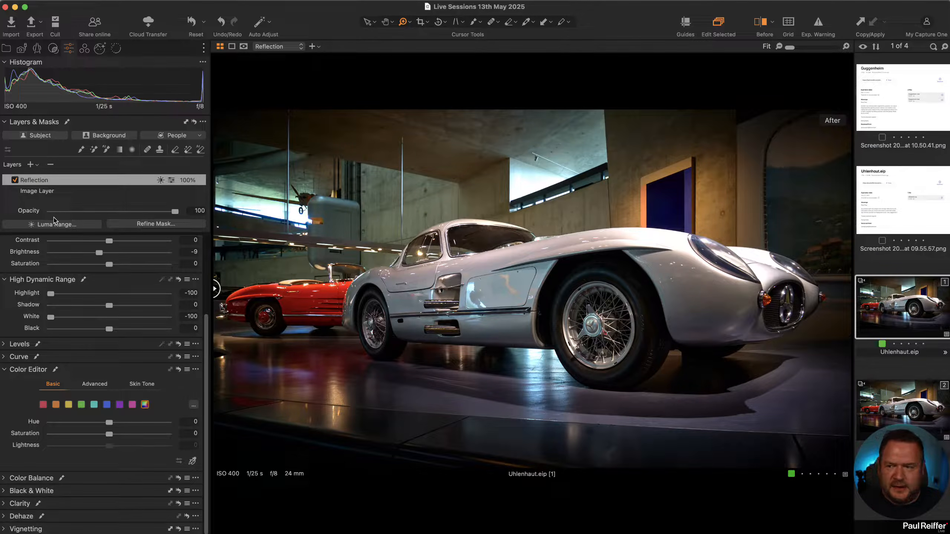
- Compare the car's side panel with the Reflection layer off and on, and display the layer's grayscale mask
left_click(14, 181)
left_click(15, 181)
left_click(15, 181)
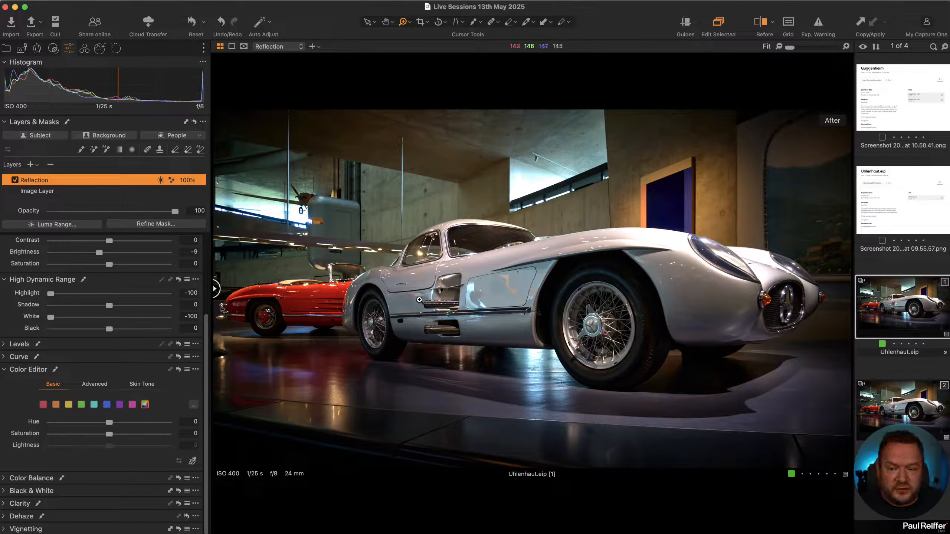
left_click(14, 180)
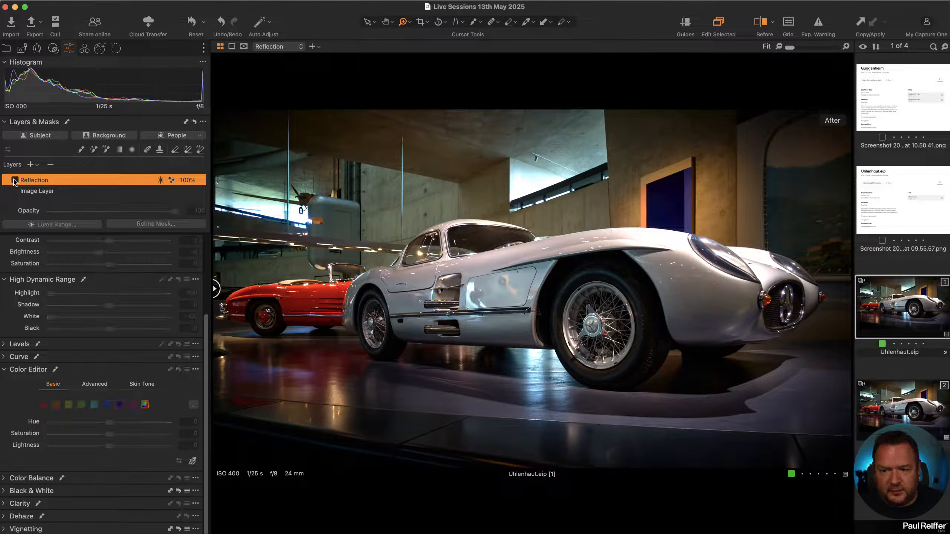
left_click_drag(433, 246, 607, 353)
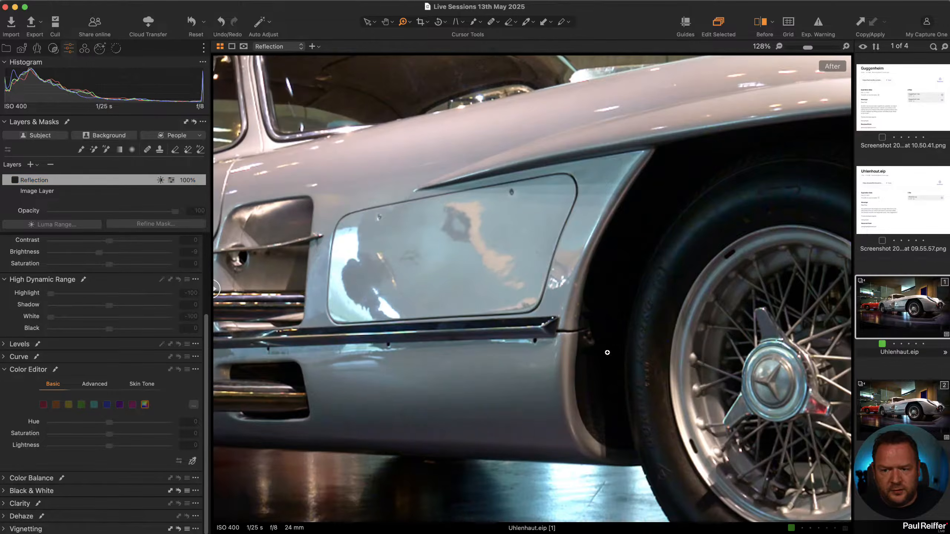
left_click(14, 180)
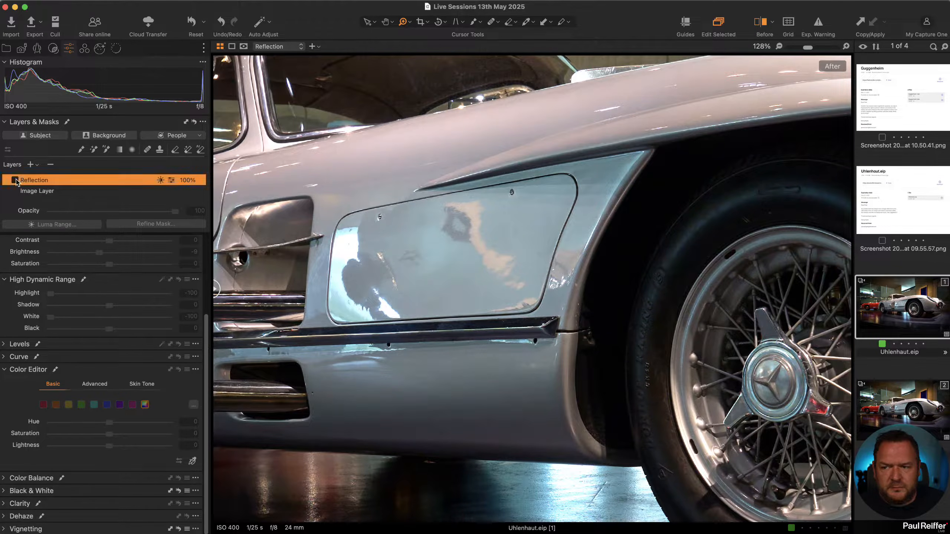
left_click(15, 180)
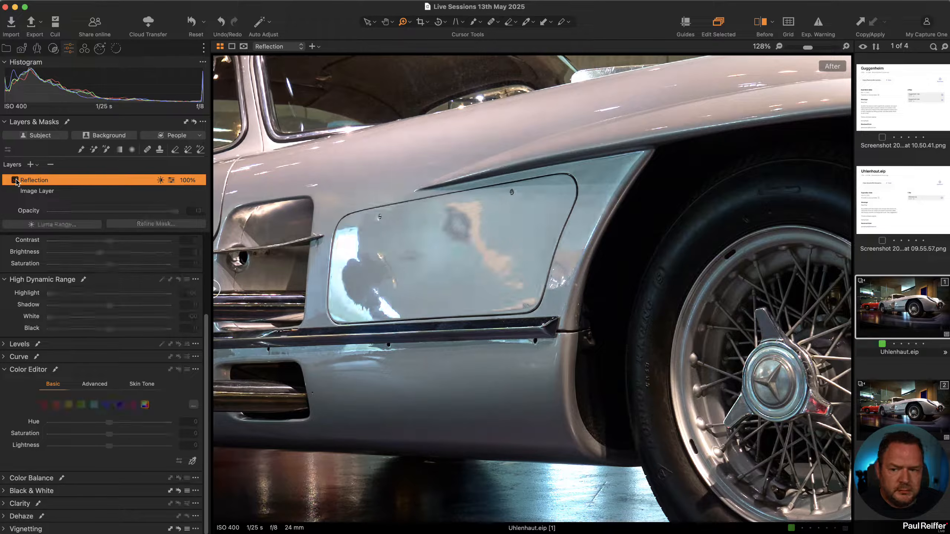
left_click(14, 179)
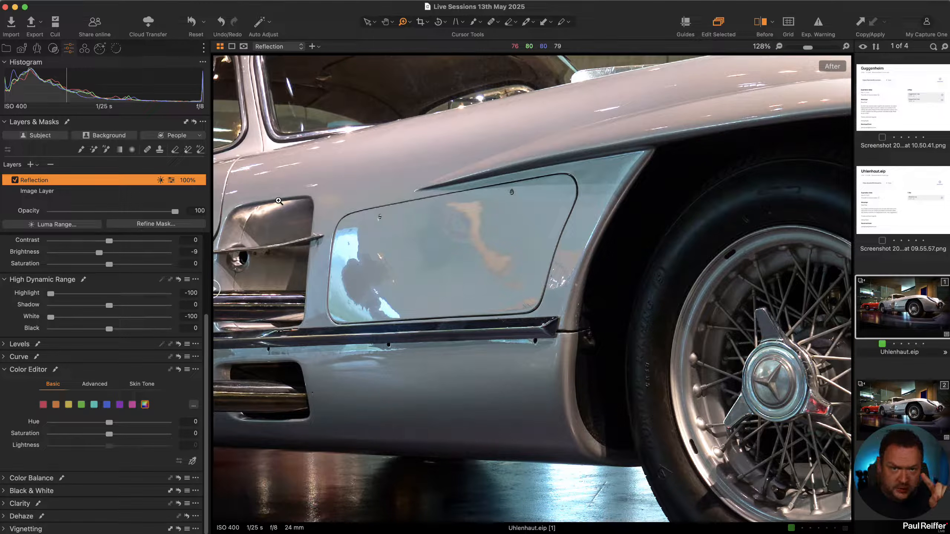
key("alt+m")
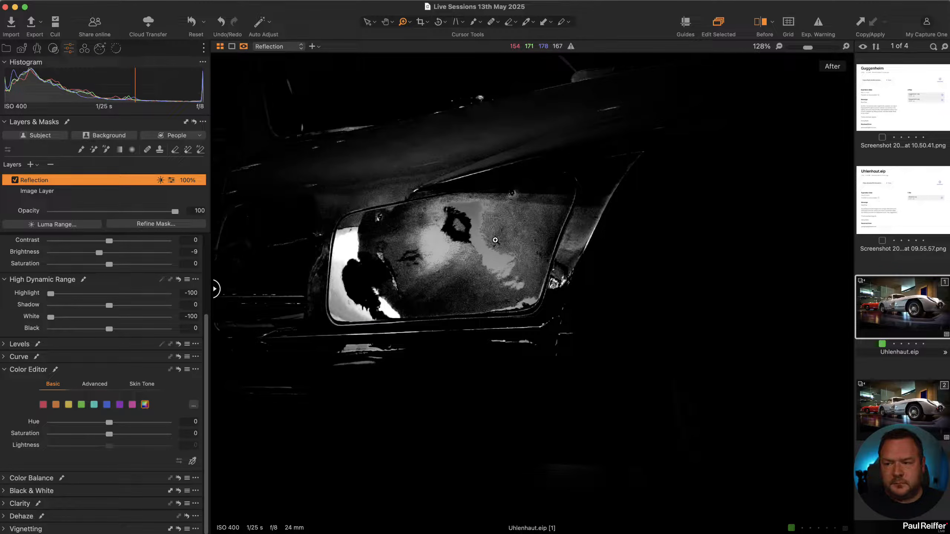
- Examine the Reflection layer's grayscale mask across the whole car photo, compare it with the overlay view, and hide the mask
scroll(390, 210, "down", 5)
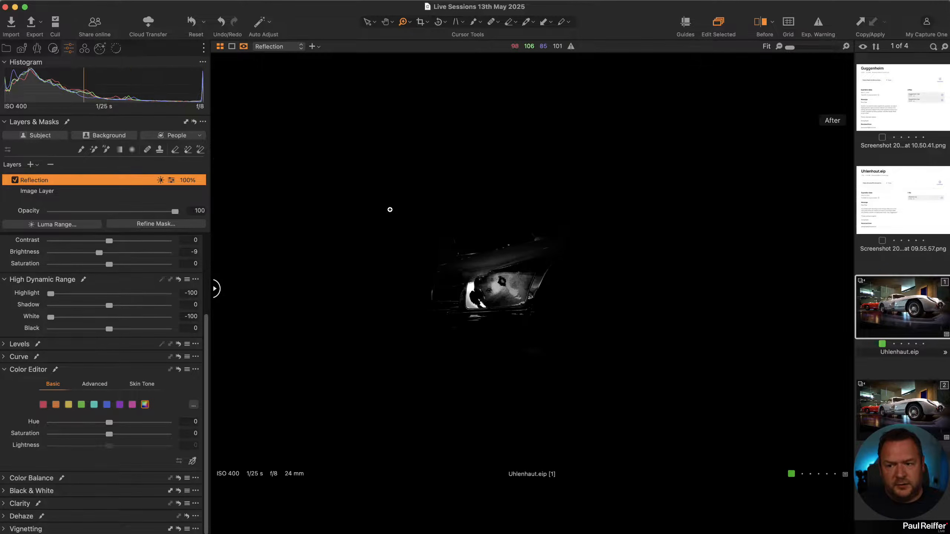
scroll(389, 209, "up", 1)
key("alt+m")
key("m")
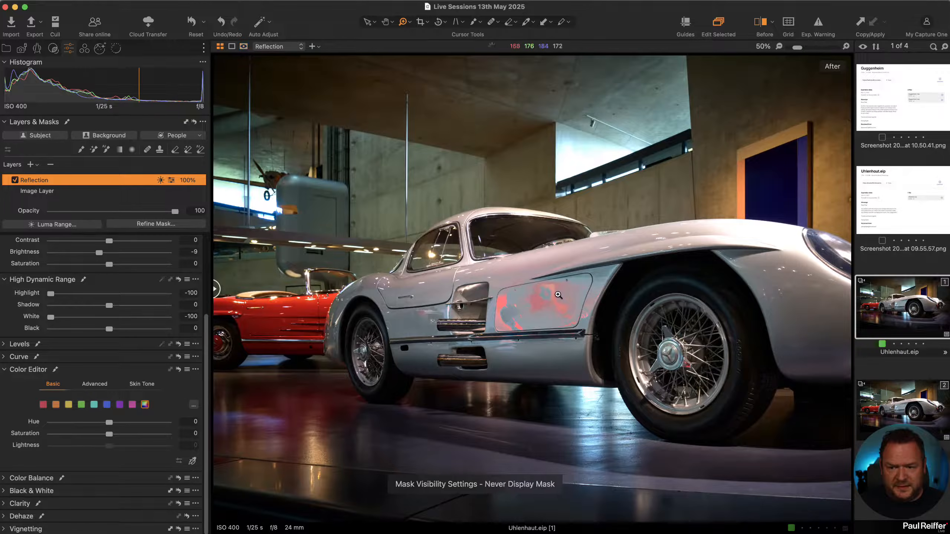
key("m")
key("m")
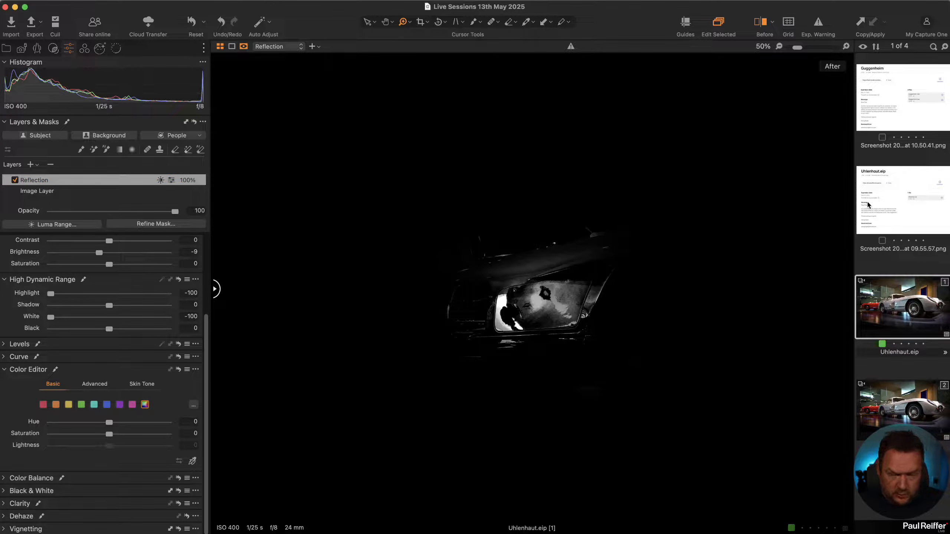
key("m")
key("m")
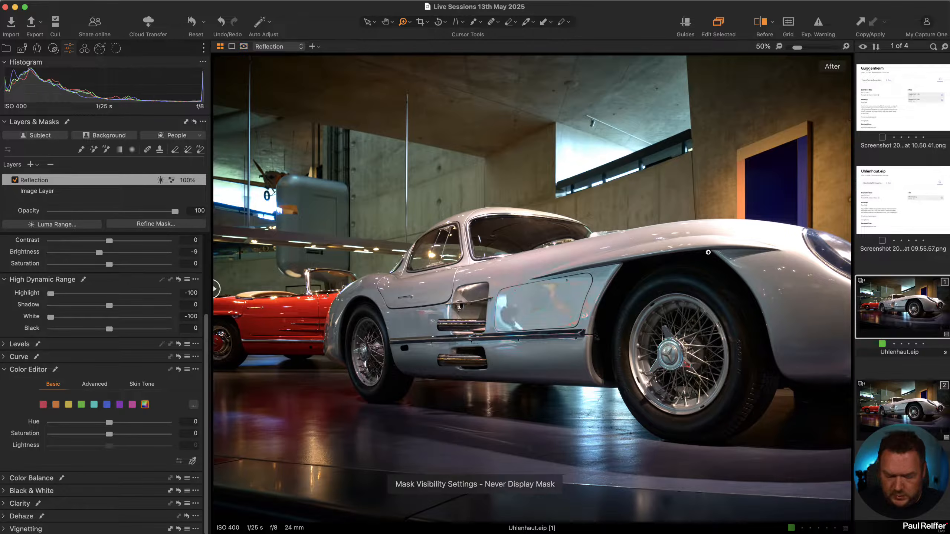
- Select the second variant of Uhlenhaut.eip, review its Reflection layer adjustments and delete that layer
left_click(884, 385)
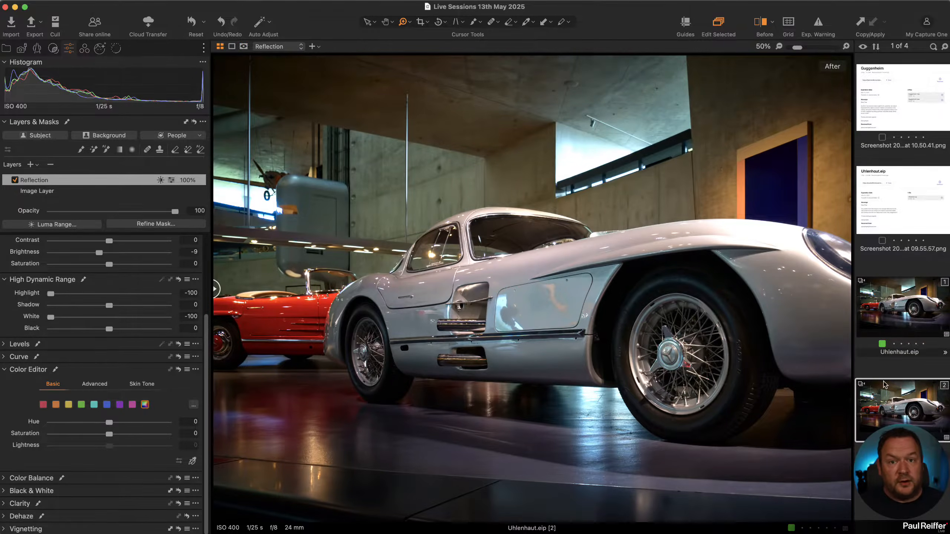
right_click(867, 292)
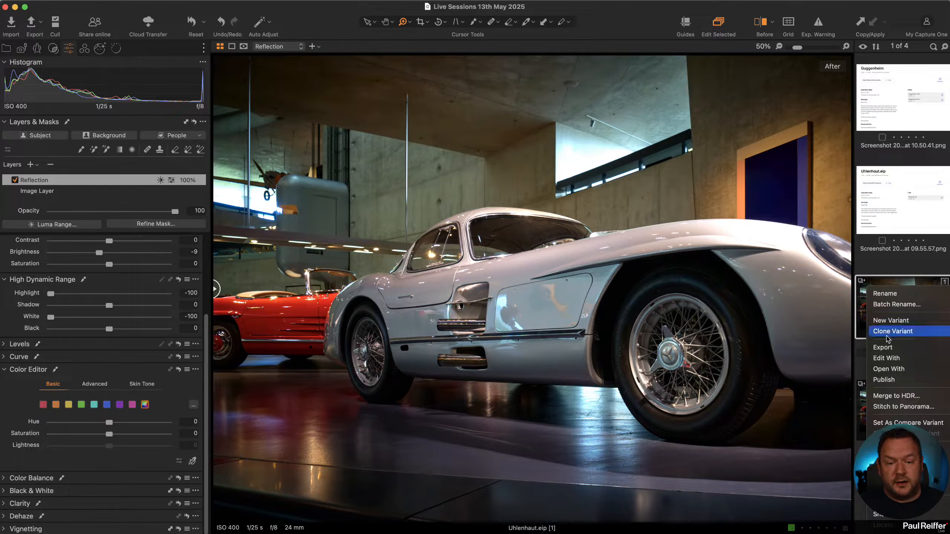
left_click(883, 261)
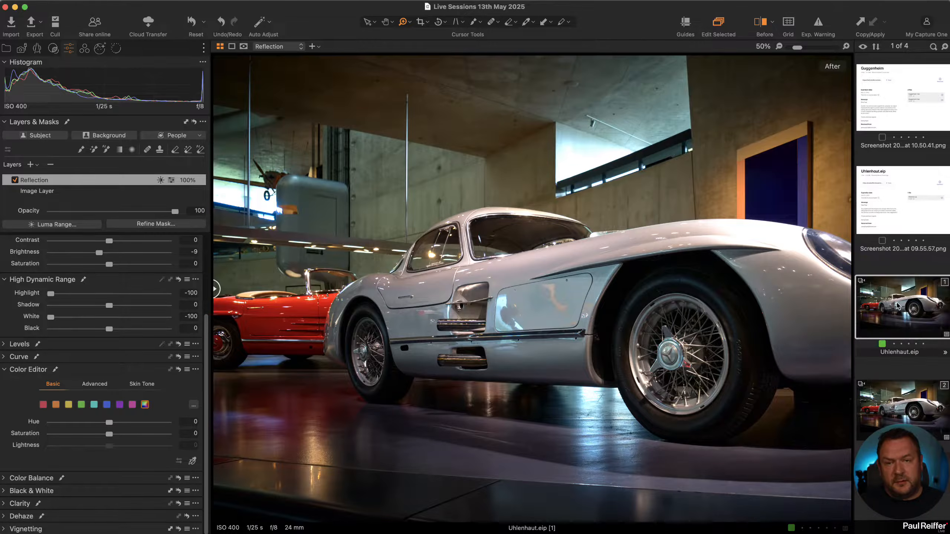
left_click(897, 400)
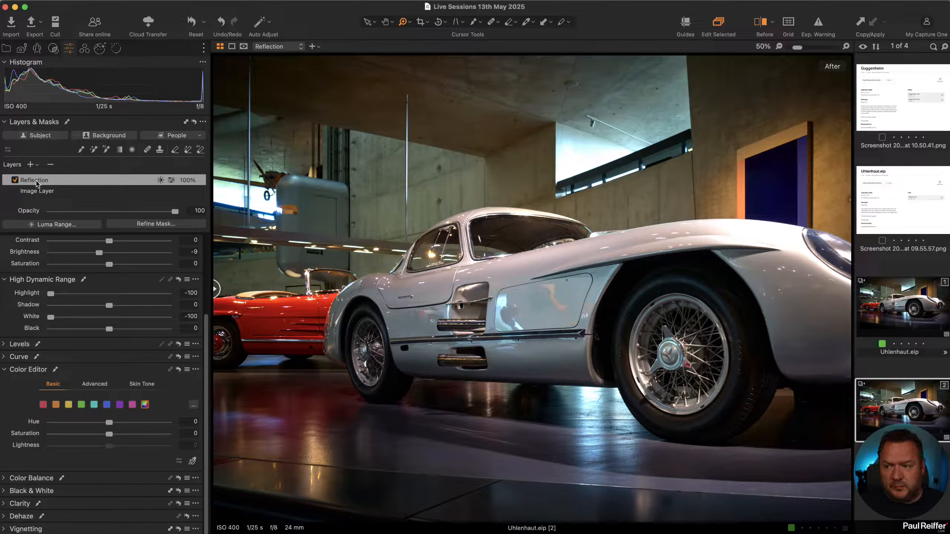
scroll(113, 291, "up", 5)
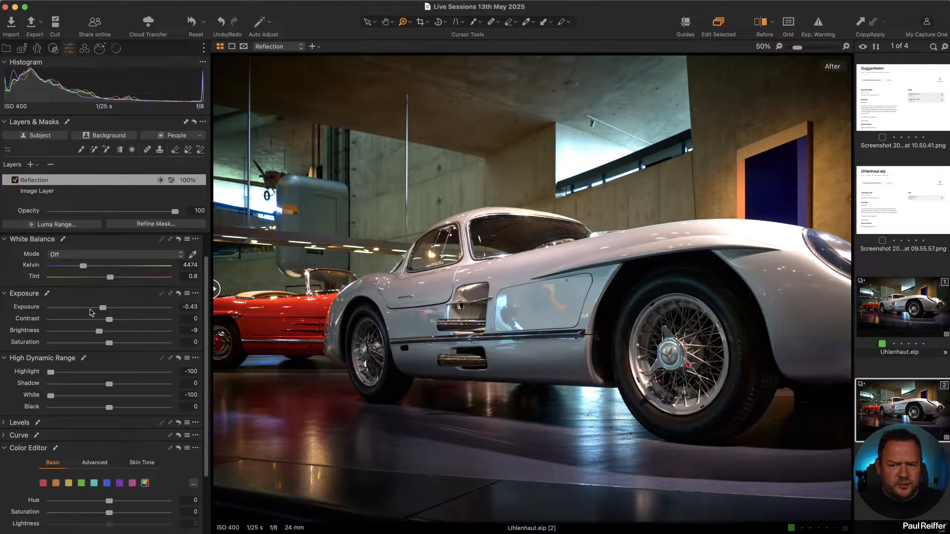
scroll(91, 313, "up", 2)
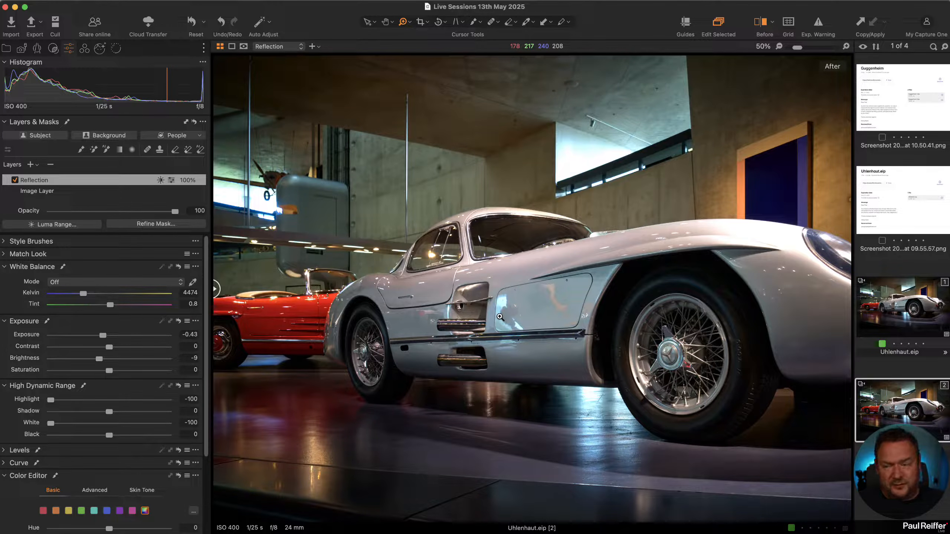
left_click(50, 164)
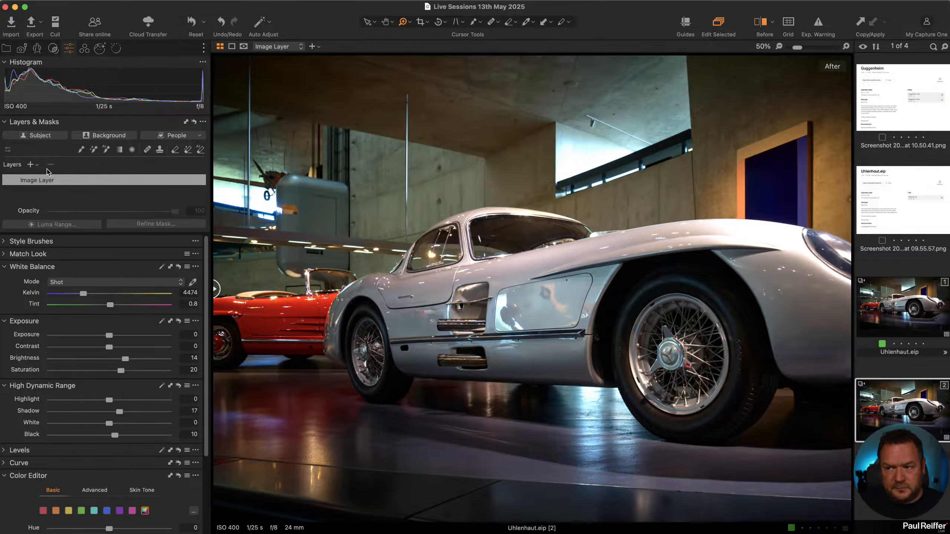
- Create an AI Select mask covering the silver car's side panel and display the mask overlay
left_click(540, 318)
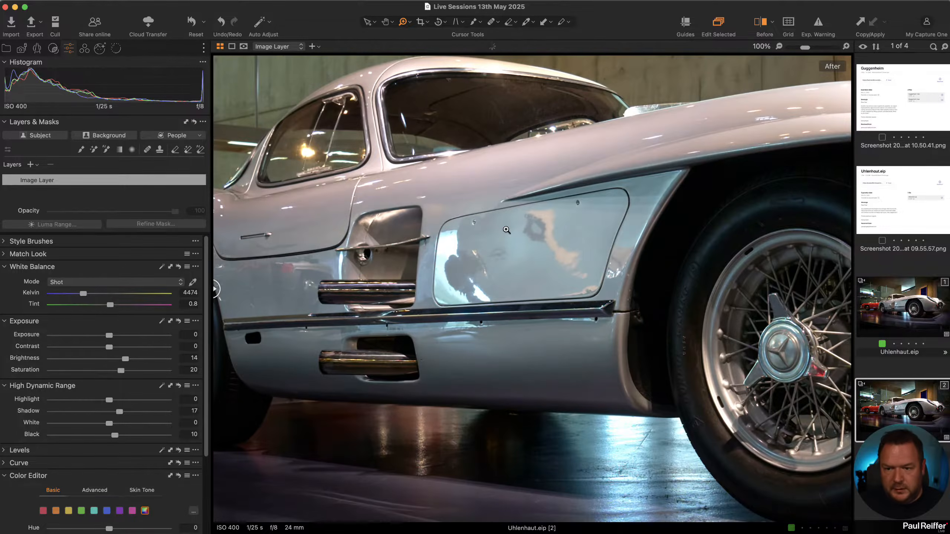
left_click(106, 149)
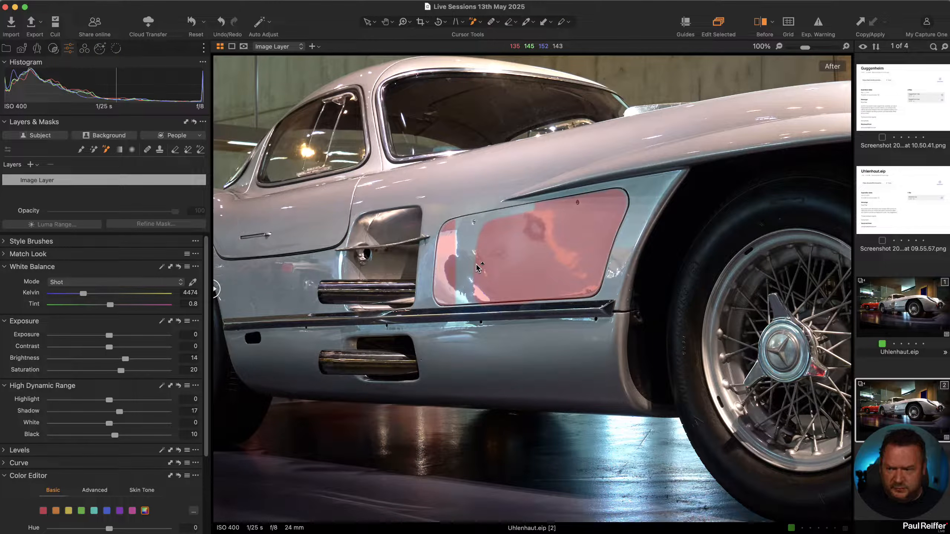
left_click(477, 264)
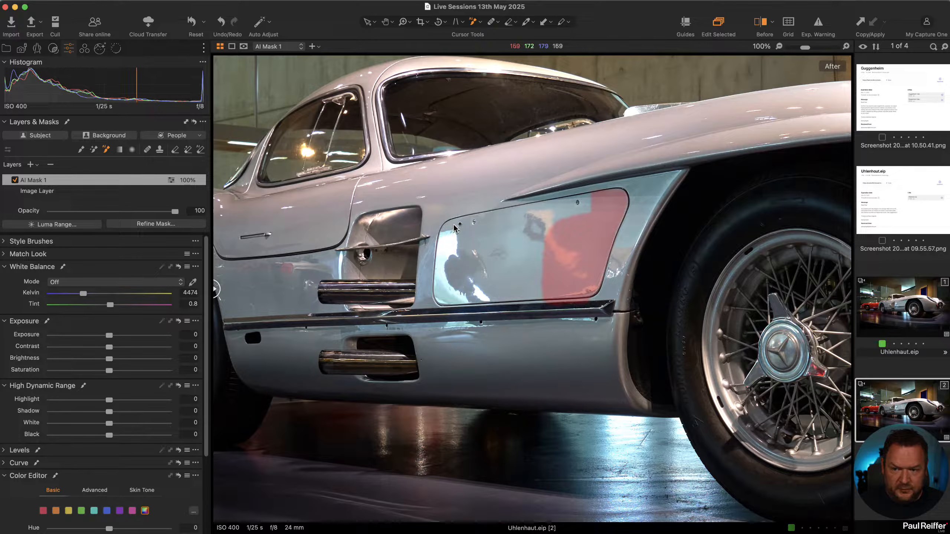
left_click_drag(513, 286, 441, 200)
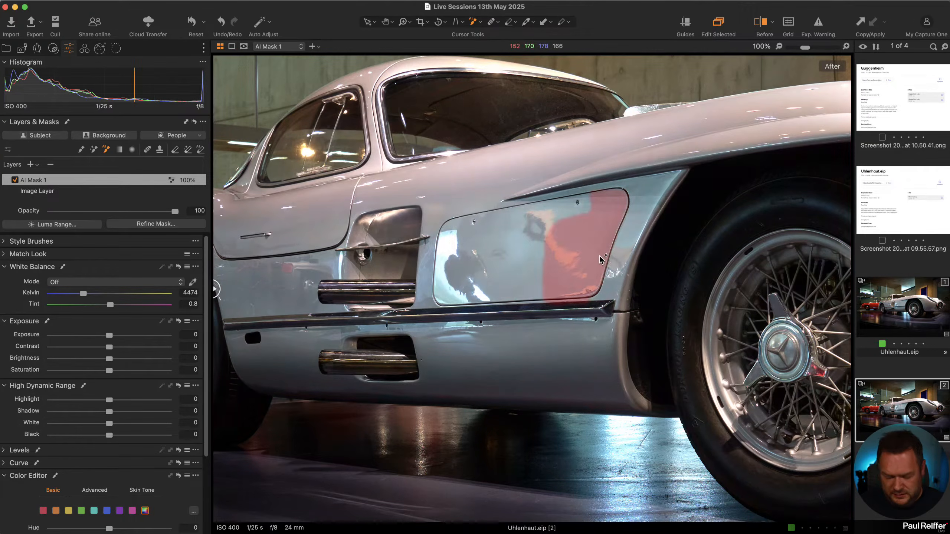
key("m")
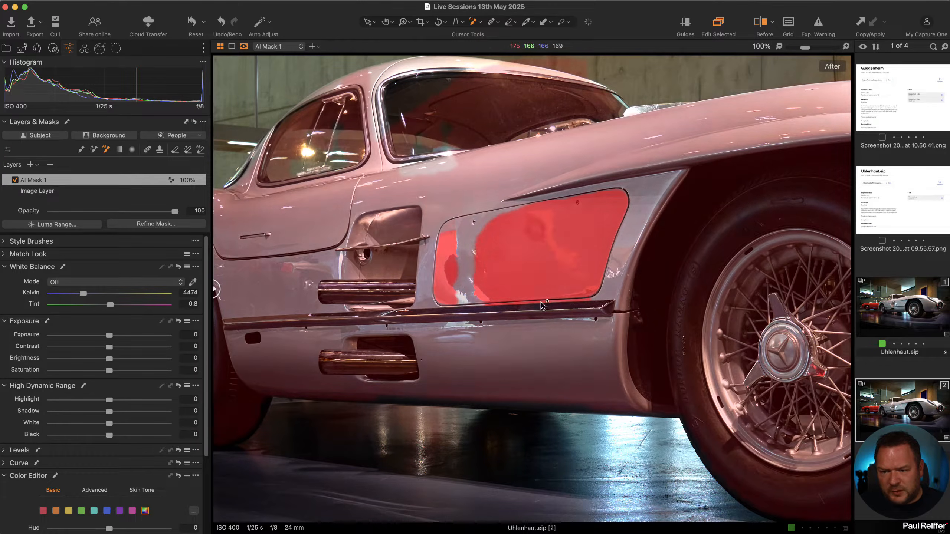
- Add more AI Select areas to AI Mask 1 across the unmasked strip near the rear end of the side panel
key("z")
left_click(487, 255)
left_click(508, 254)
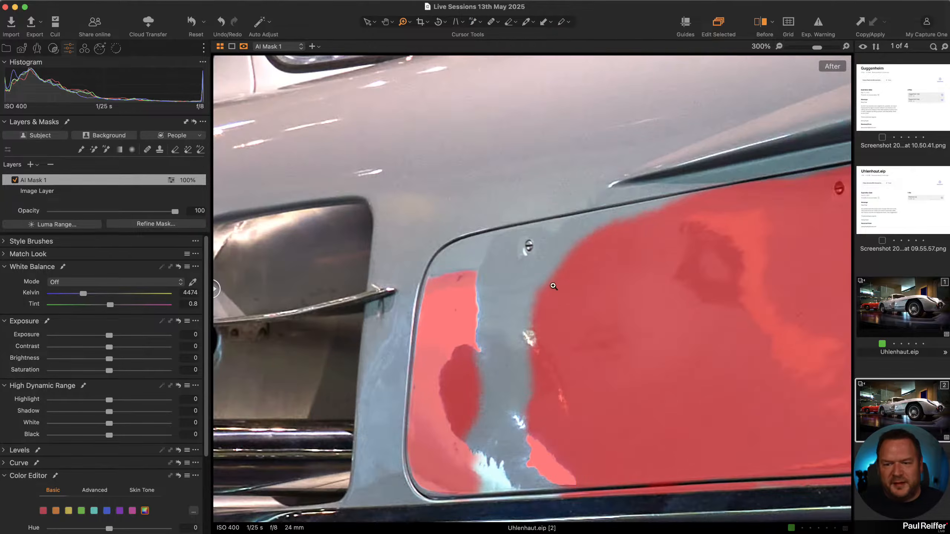
left_click(105, 150)
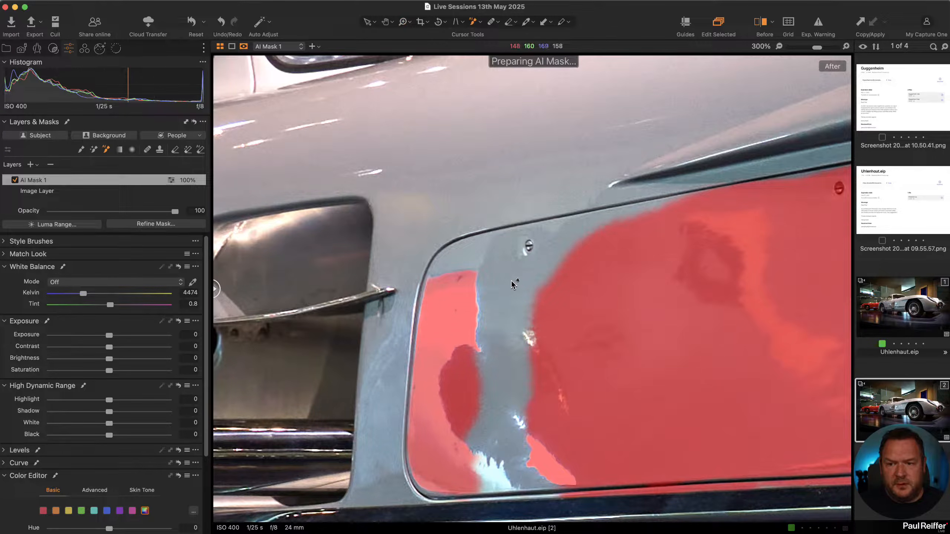
left_click_drag(525, 311, 608, 432)
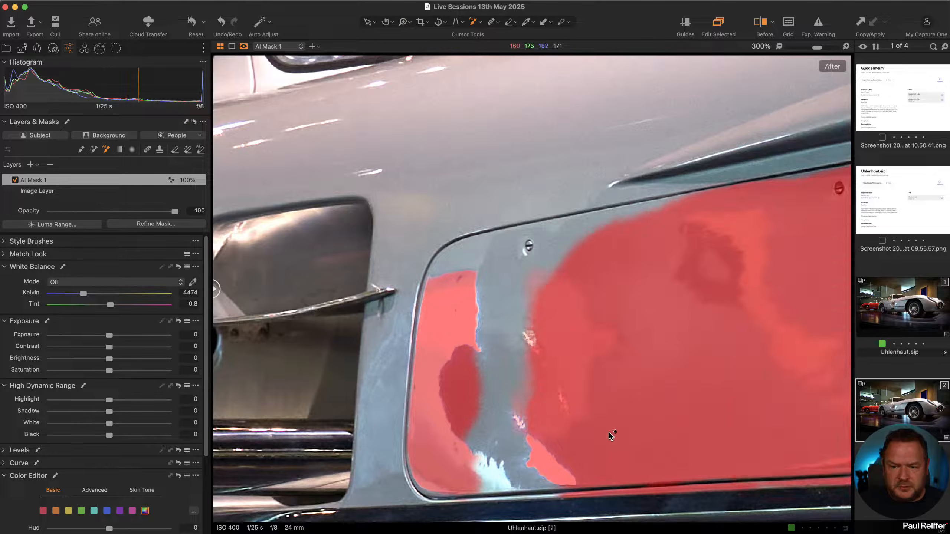
left_click_drag(521, 325, 460, 359)
left_click_drag(504, 301, 455, 333)
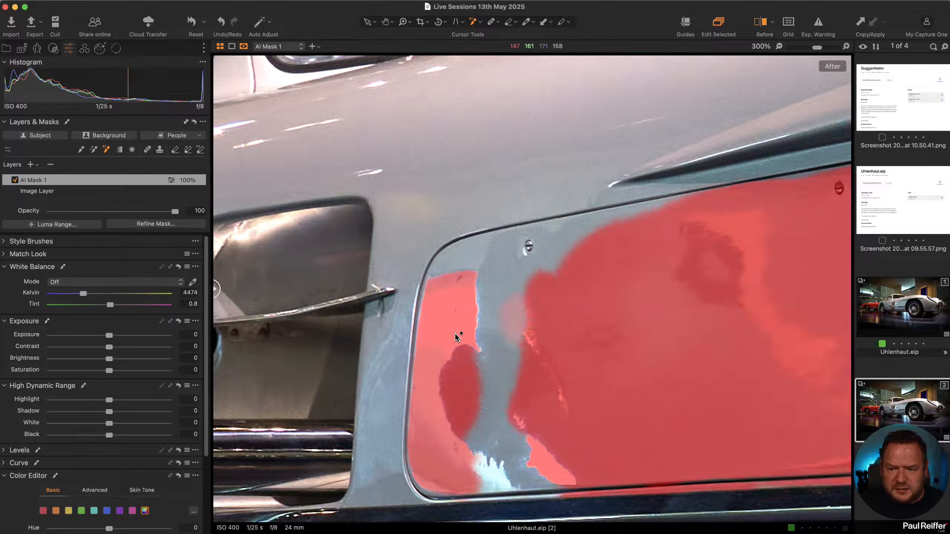
left_click_drag(511, 281, 447, 331)
left_click_drag(539, 240, 461, 309)
left_click_drag(530, 296, 530, 296)
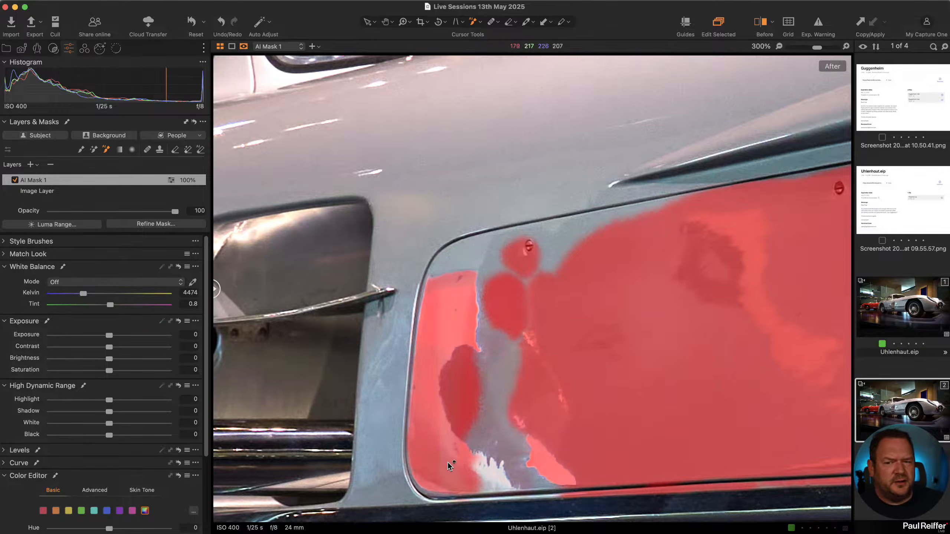
- Try to fill the side panel's mask gaps with a Magic Brush stroke and undo it
scroll(494, 427, "down", 2)
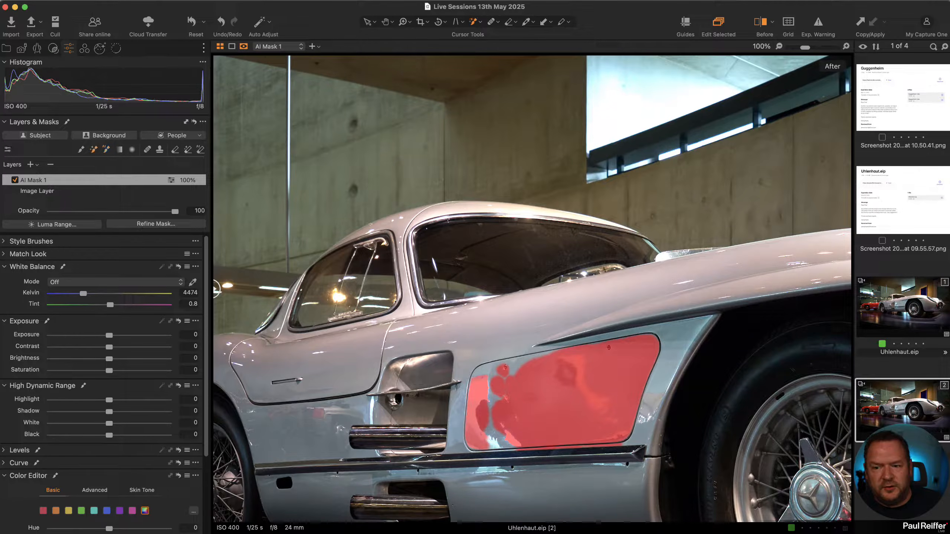
right_click(583, 245)
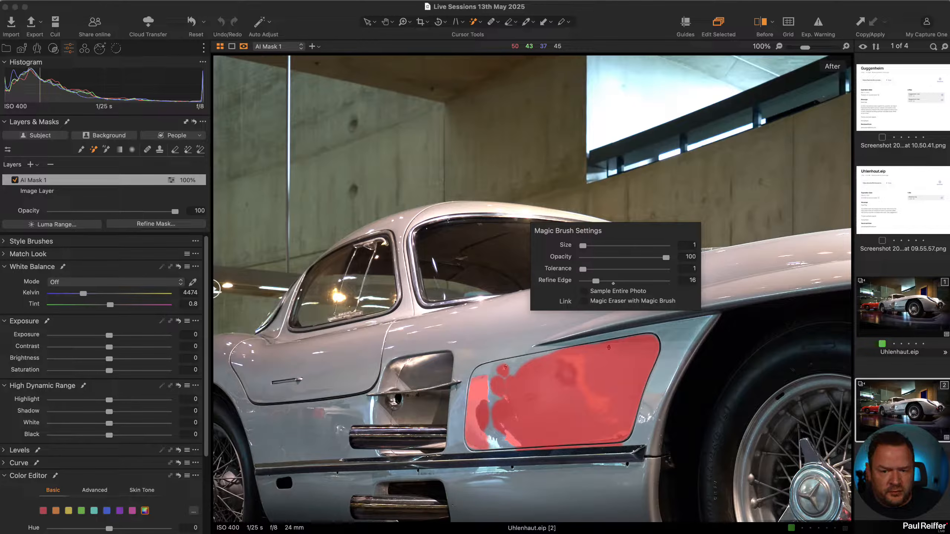
left_click(583, 332)
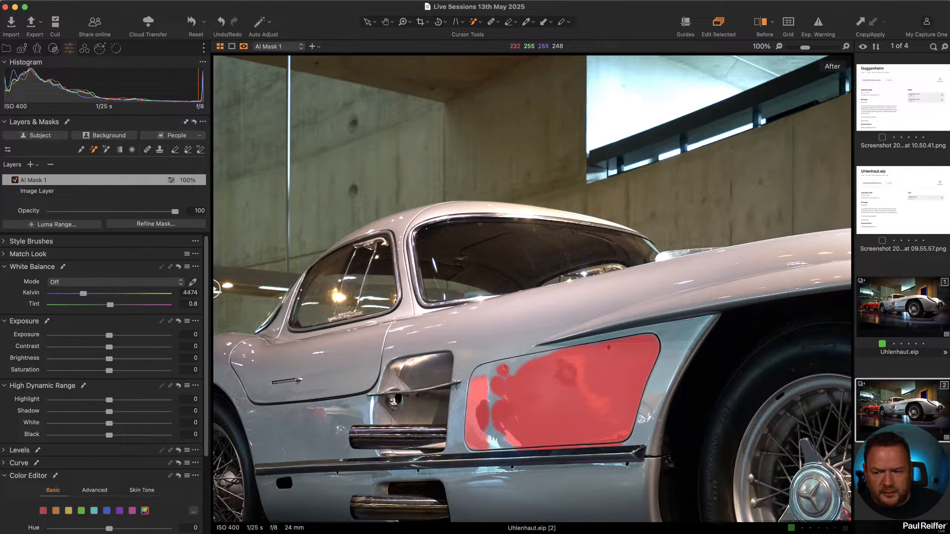
left_click_drag(510, 376, 513, 413)
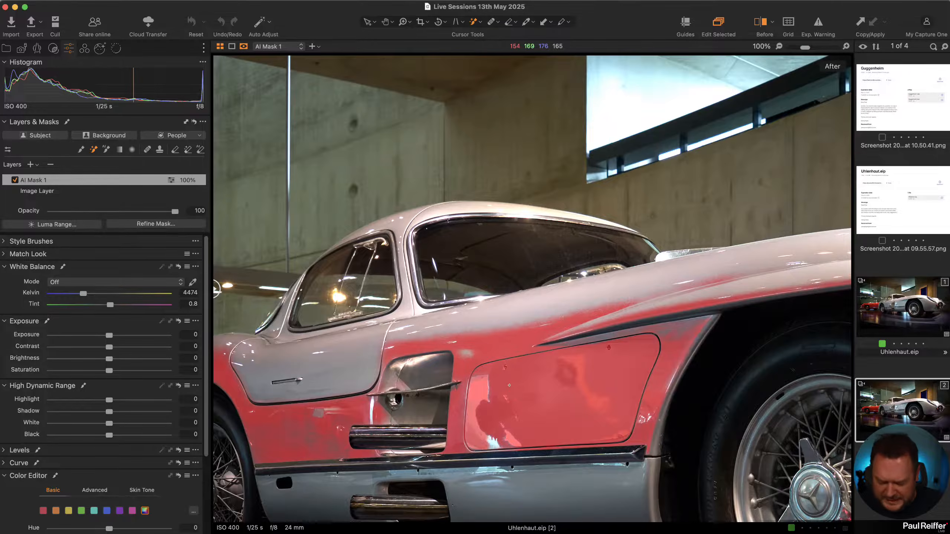
key("super+z")
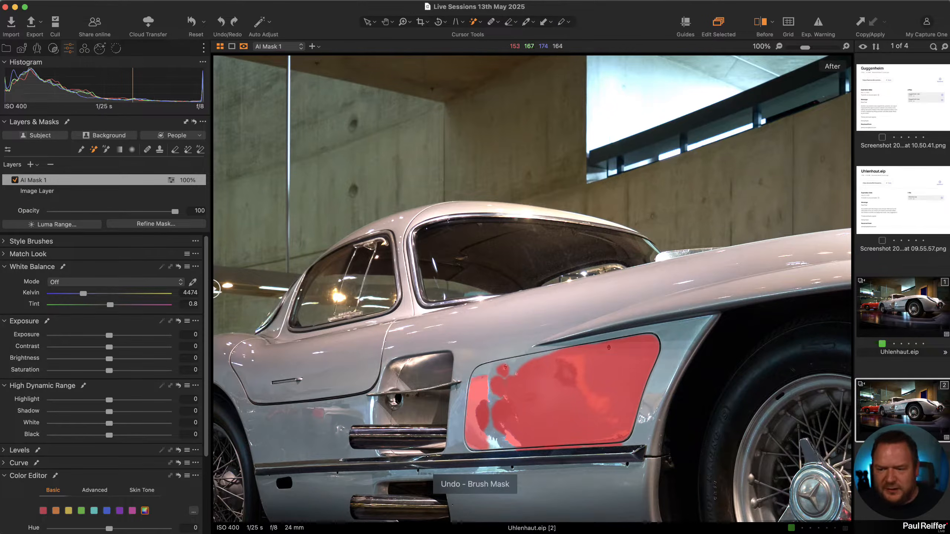
- Raise the Eraser's hardness and erase the mask spill from the dark trim strip below the side panel
key("z")
left_click(516, 374)
left_click(515, 374)
left_click_drag(596, 212, 396, 229)
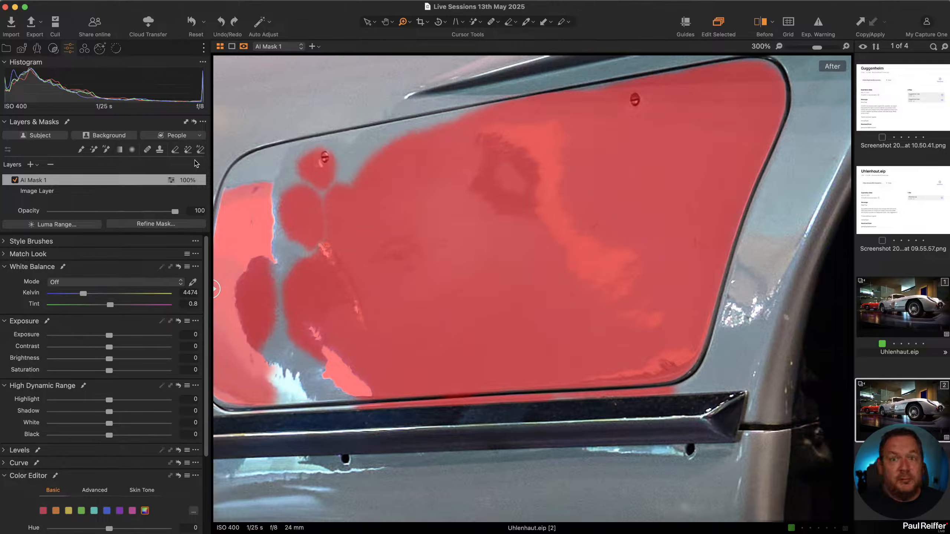
left_click(175, 150)
right_click(469, 412)
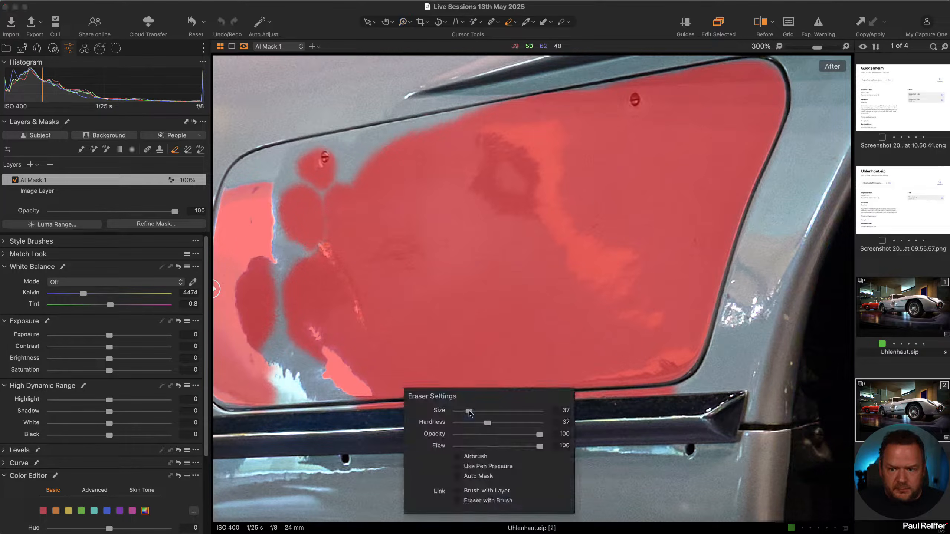
left_click_drag(487, 424, 519, 425)
mouse_move(344, 423)
left_mouse_down()
mouse_move(400, 419)
mouse_move(349, 420)
mouse_move(701, 402)
mouse_move(336, 424)
mouse_move(726, 398)
left_mouse_up()
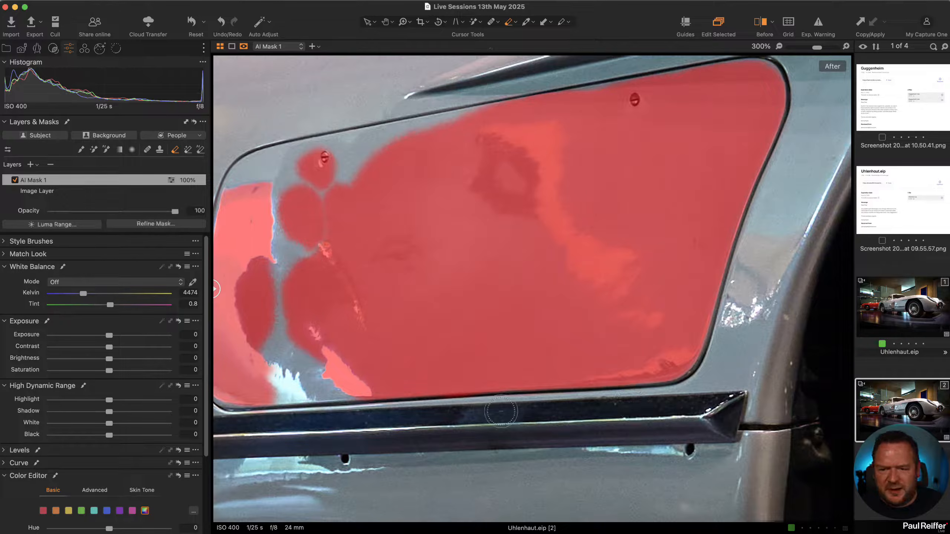
- Paint the side panel's upper-left corner and the area around its screw into AI Mask 1 with the Brush
left_click(81, 150)
right_click(367, 230)
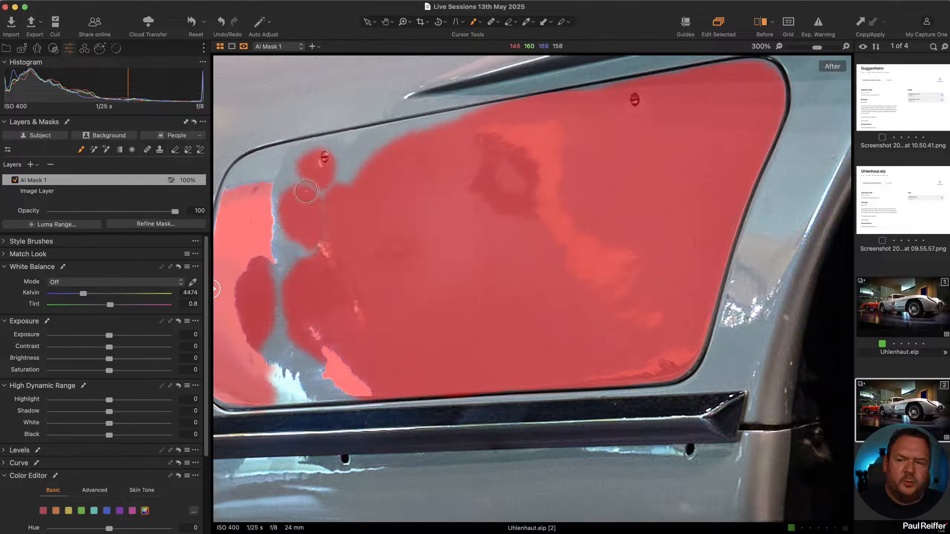
mouse_move(239, 177)
left_mouse_down()
mouse_move(269, 158)
mouse_move(369, 152)
mouse_move(249, 197)
mouse_move(258, 175)
mouse_move(310, 169)
left_mouse_up()
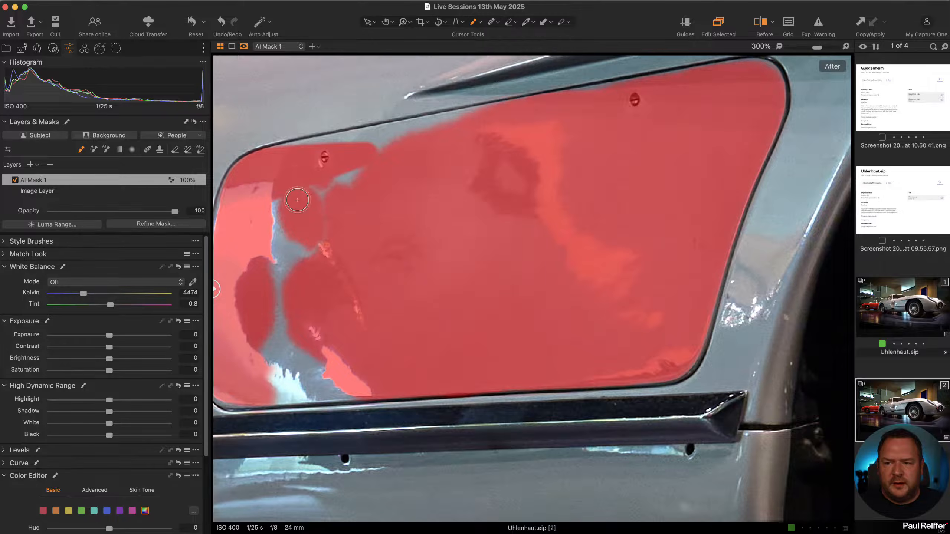
- Brush the mask along the side panel's left edge and lower-left corner, and fill its lower and upper edges with straight strokes
left_click_drag(309, 249, 443, 248)
left_click_drag(368, 187, 362, 200)
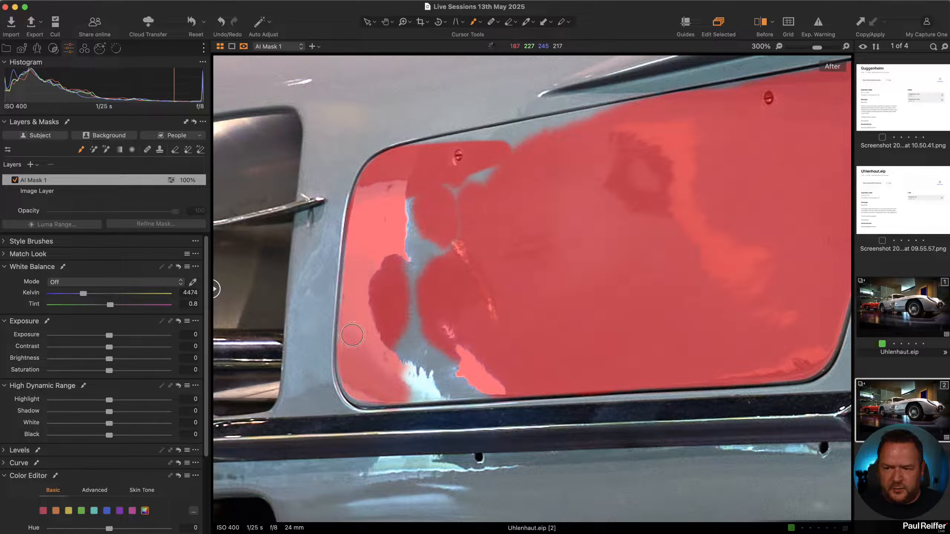
mouse_move(352, 335)
left_mouse_down()
mouse_move(351, 356)
mouse_move(350, 348)
left_mouse_up()
mouse_move(352, 386)
left_mouse_down()
mouse_move(389, 395)
mouse_move(333, 373)
mouse_move(384, 368)
mouse_move(400, 393)
left_mouse_up()
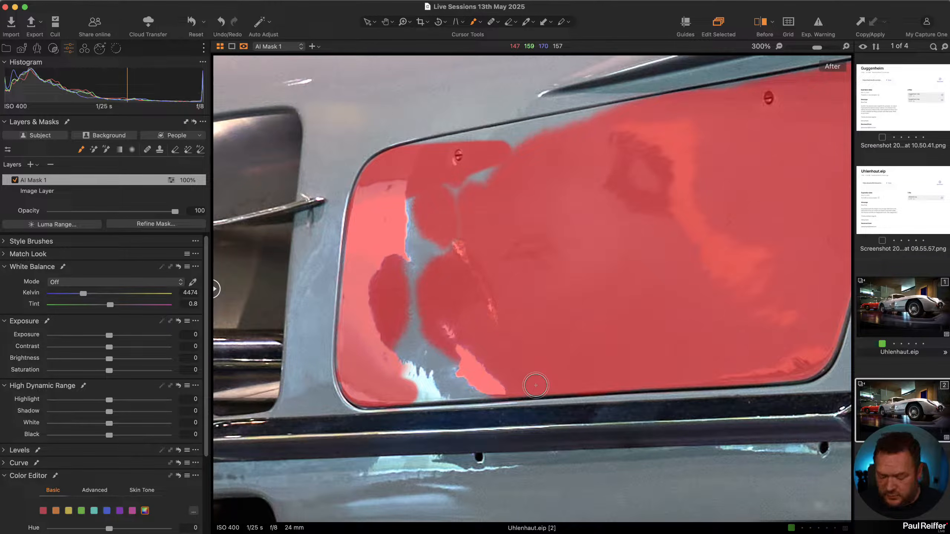
left_click(535, 386, "shift")
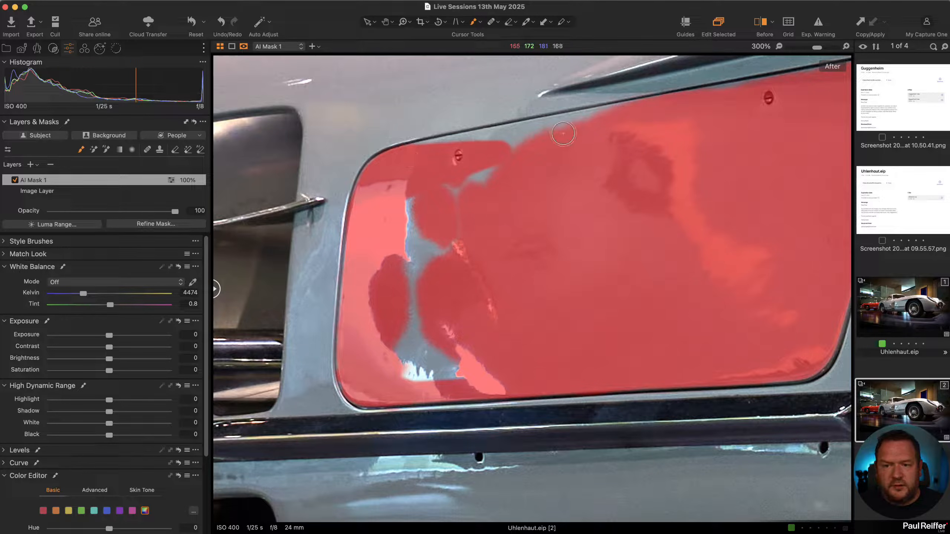
left_click(632, 113, "shift")
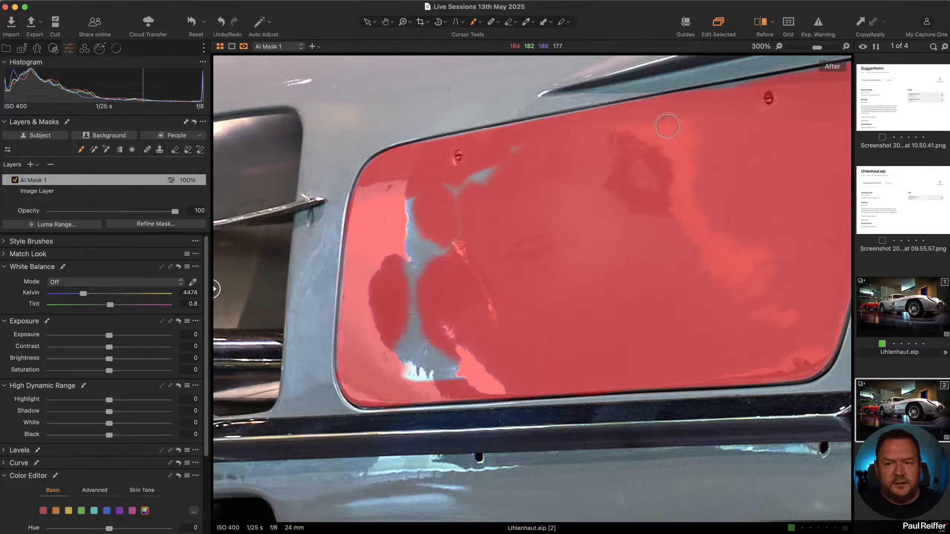
- Brush the mask along the side panel's upper edge and upper-right corner, and fill the remaining gaps in its left part
left_click_drag(698, 127, 383, 210)
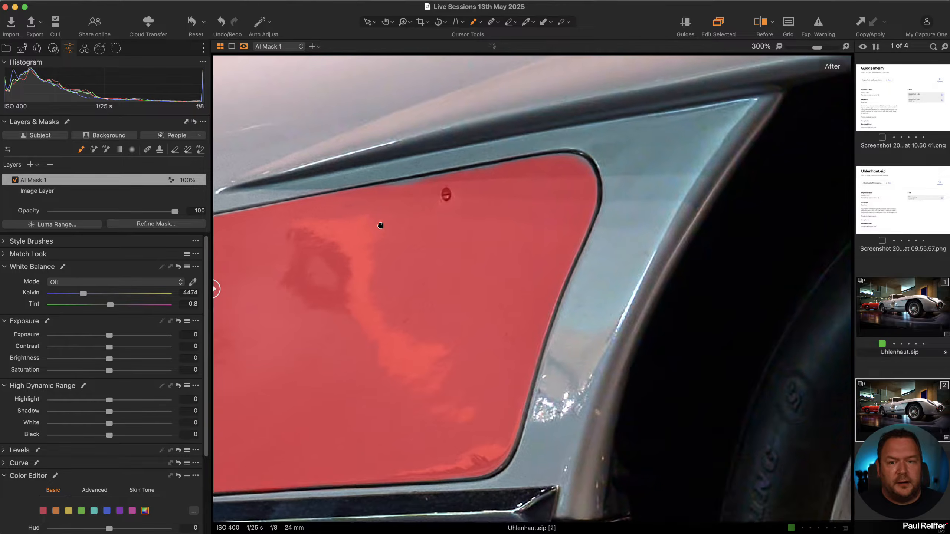
left_click(372, 199, "shift")
left_click(568, 166, "shift")
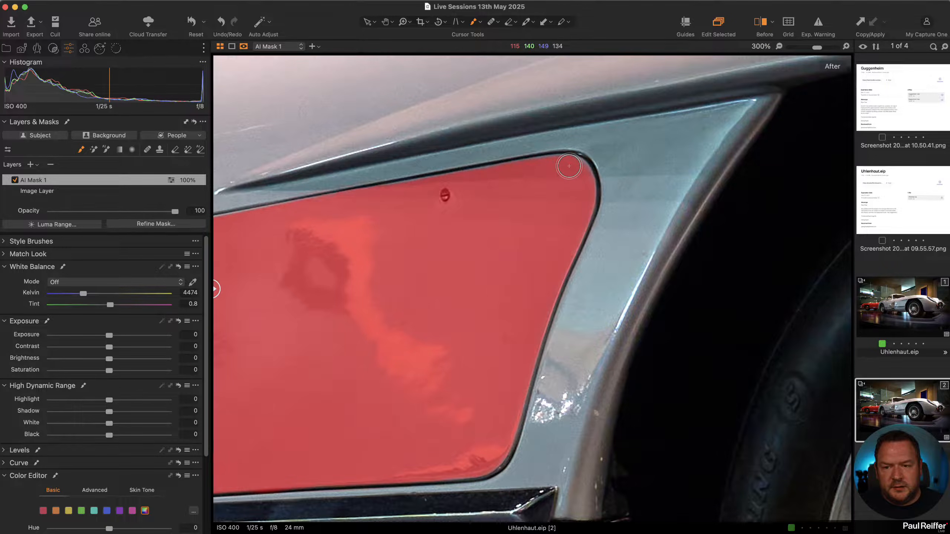
left_click(562, 164)
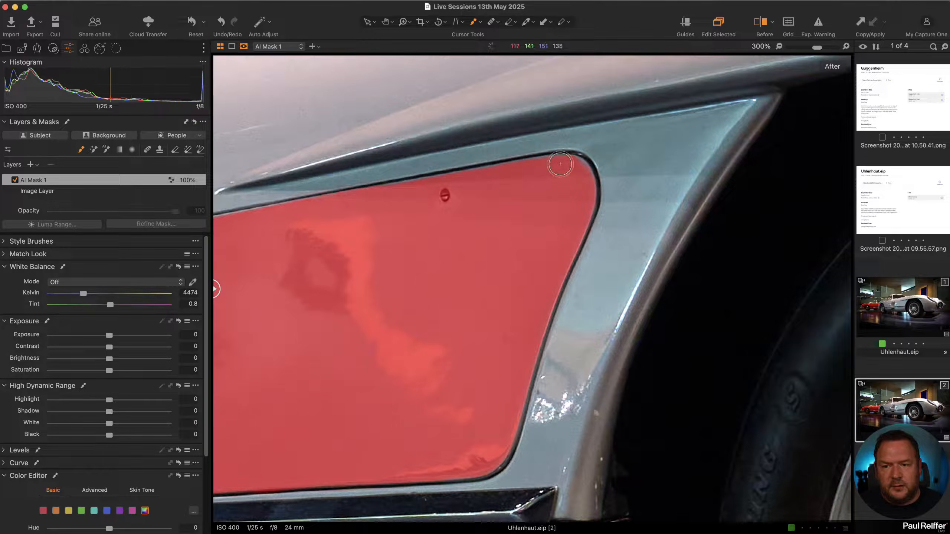
left_click(399, 193, "shift")
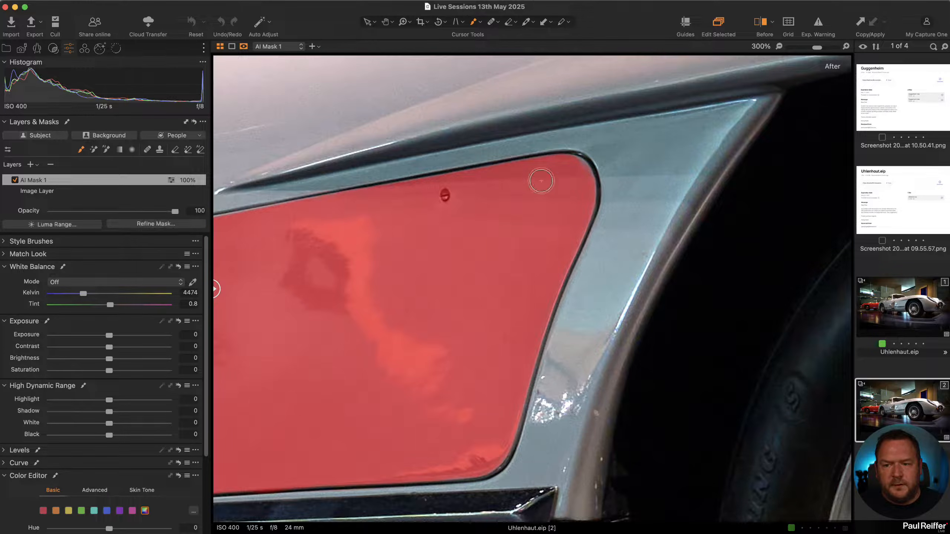
left_click_drag(575, 168, 582, 178)
left_click_drag(377, 345, 710, 229)
mouse_move(504, 137)
left_mouse_down()
mouse_move(417, 185)
mouse_move(388, 272)
mouse_move(426, 170)
mouse_move(491, 150)
mouse_move(461, 166)
mouse_move(417, 281)
mouse_move(438, 236)
mouse_move(424, 265)
mouse_move(418, 345)
mouse_move(467, 331)
mouse_move(477, 356)
mouse_move(431, 291)
mouse_move(423, 308)
mouse_move(601, 286)
left_mouse_up()
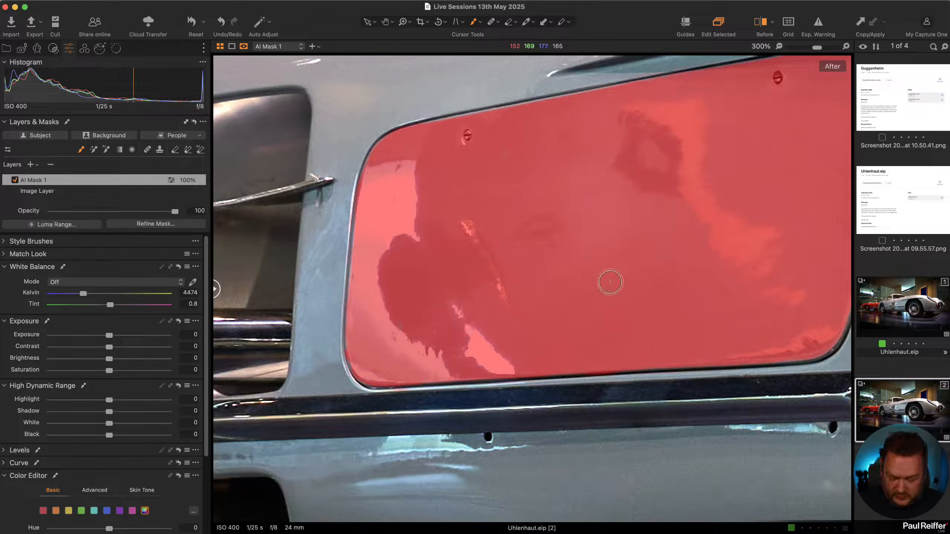
- Display AI Mask 1 in grayscale and brush over the faint grey spots in the left part of the side panel
key("h")
double_click(551, 269)
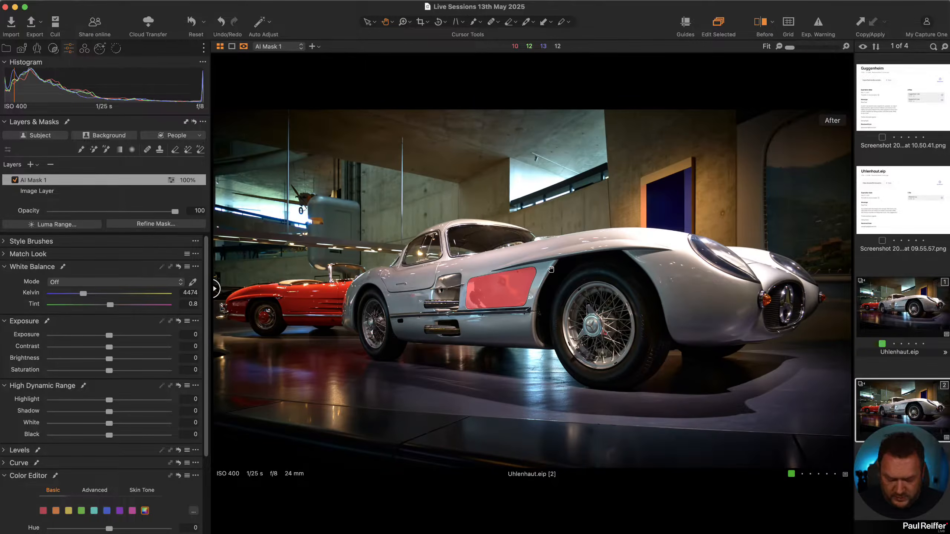
key("alt+m")
double_click(427, 296)
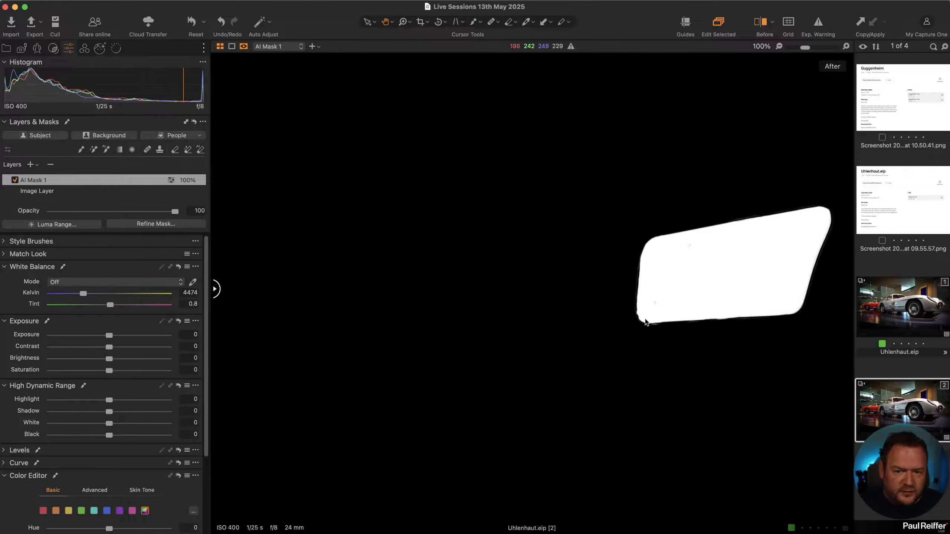
scroll(661, 322, "up", 2)
left_click_drag(752, 196, 529, 343)
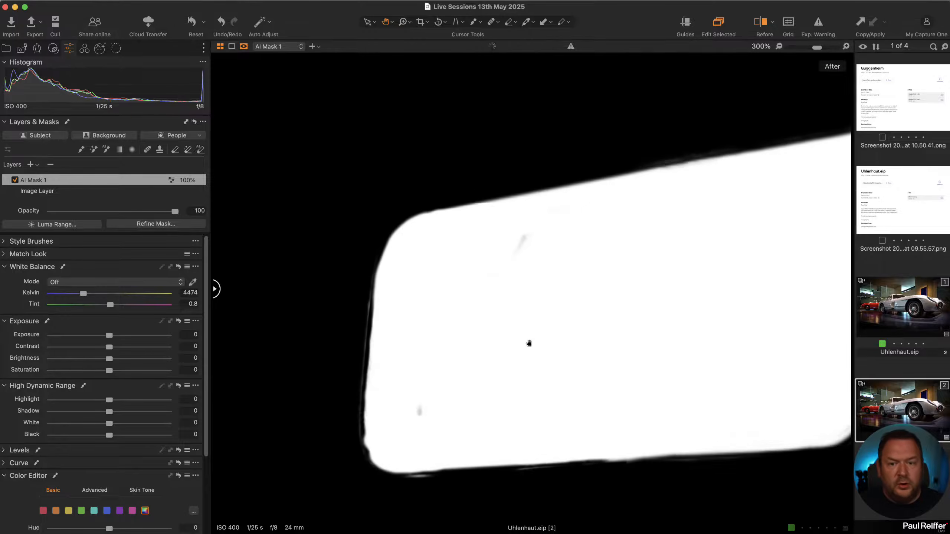
key("b")
mouse_move(529, 236)
left_mouse_down()
mouse_move(502, 270)
mouse_move(528, 234)
left_mouse_up()
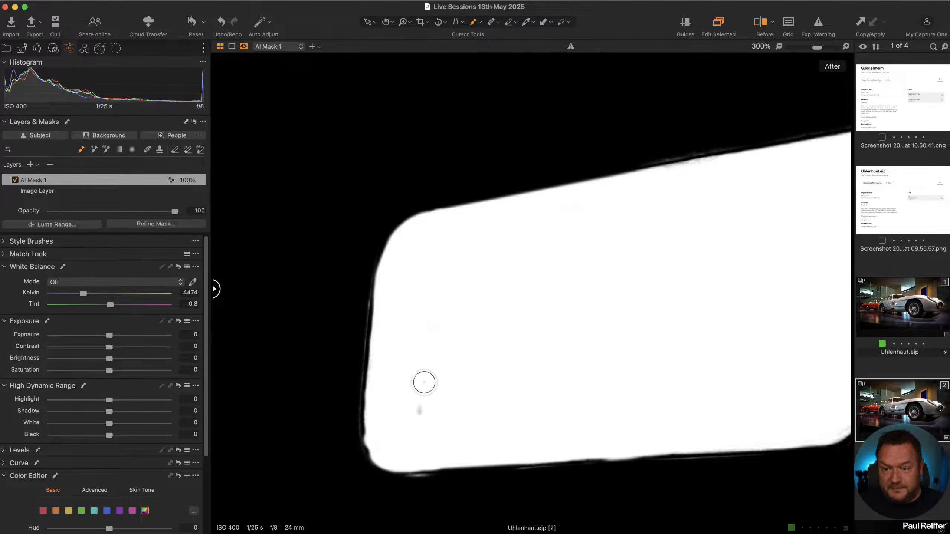
mouse_move(419, 406)
left_mouse_down()
mouse_move(413, 419)
mouse_move(430, 404)
left_mouse_up()
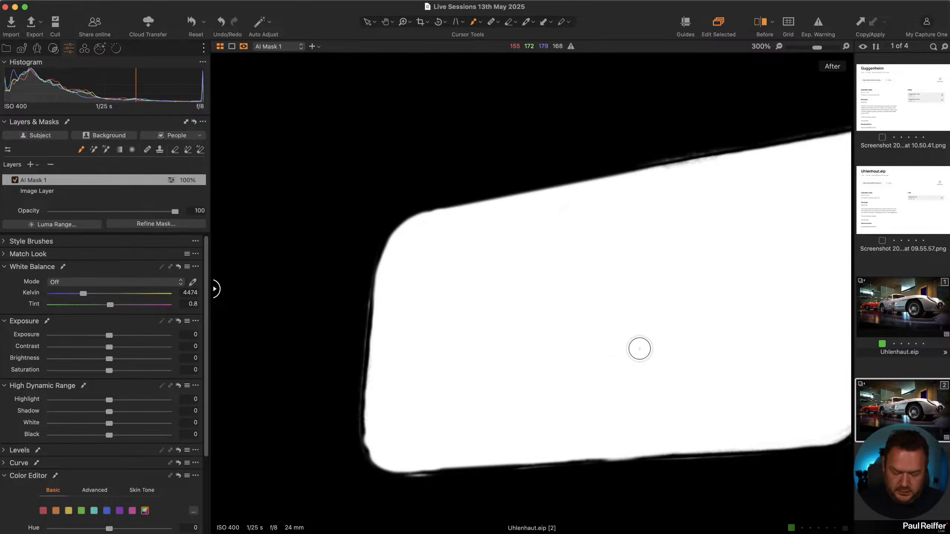
key("alt+m")
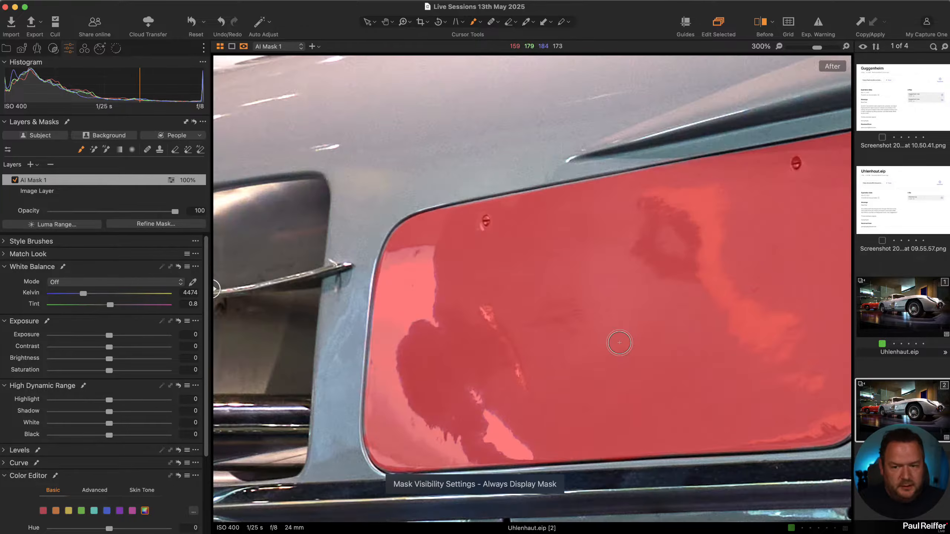
left_click(166, 225)
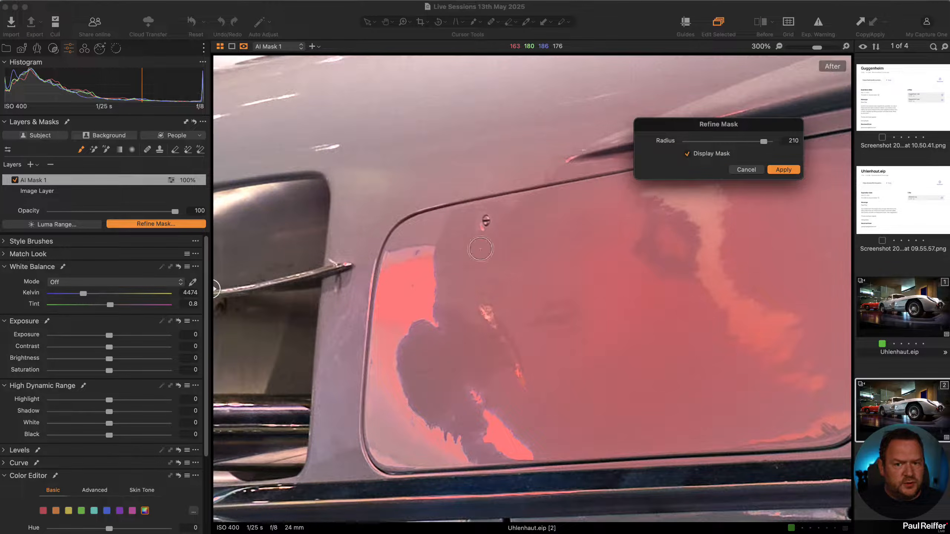
left_click(742, 173)
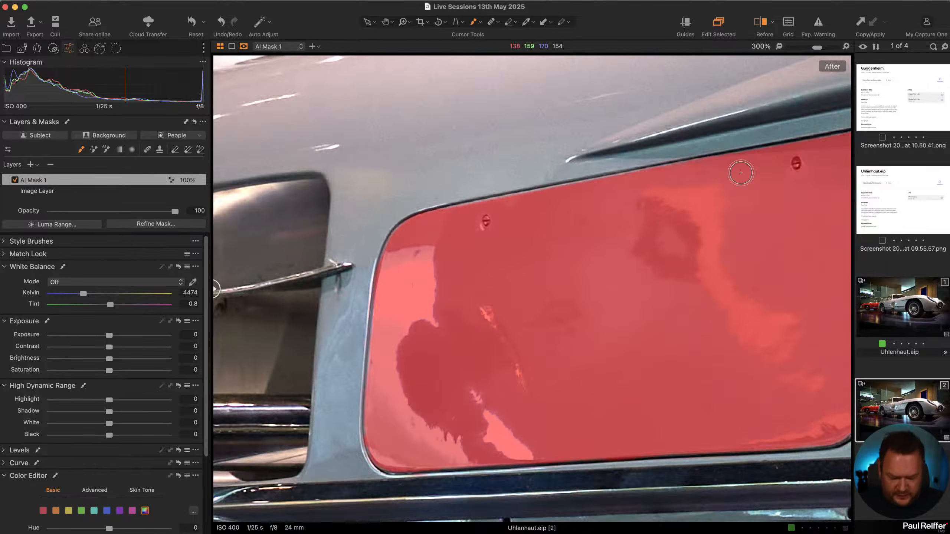
key("alt+m")
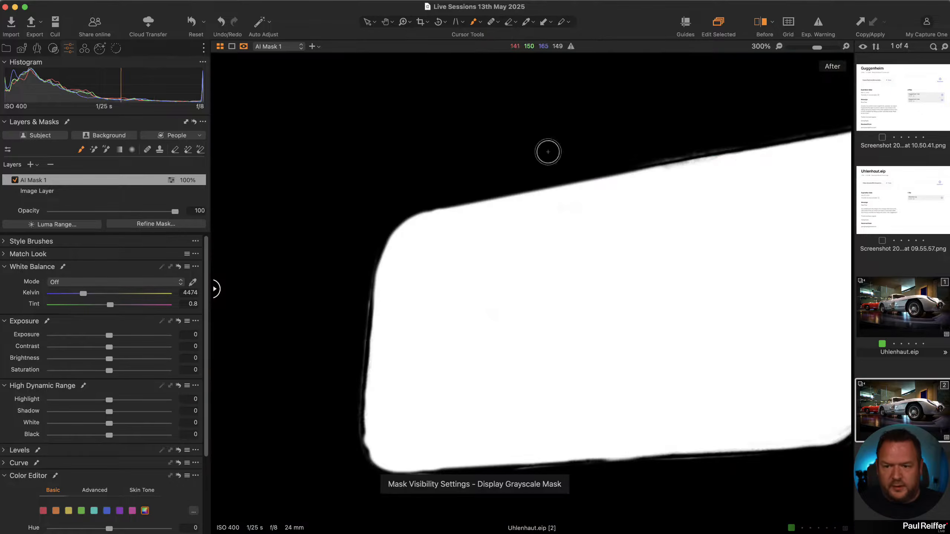
- Refine AI Mask 1 with a radius of 9 and hide the mask display
left_click(174, 224)
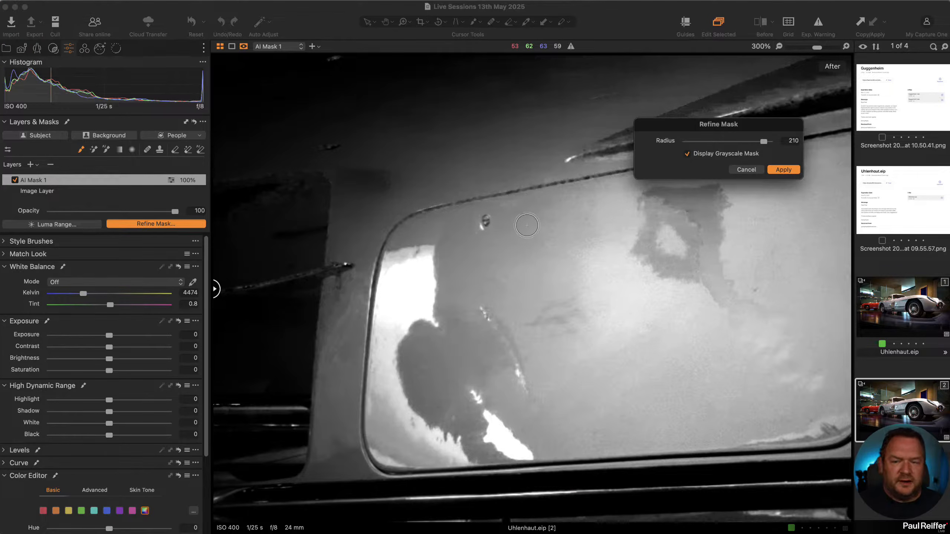
left_click_drag(763, 141, 724, 145)
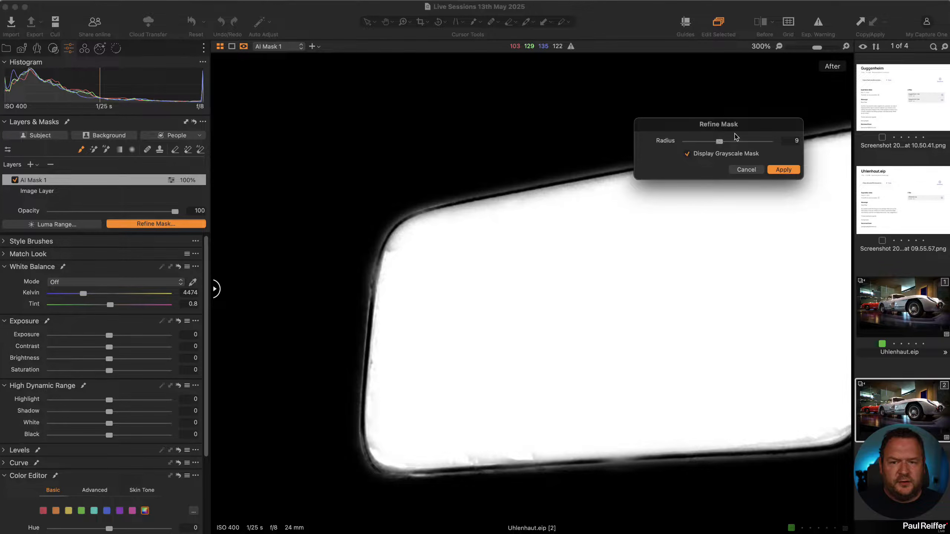
left_click(783, 170)
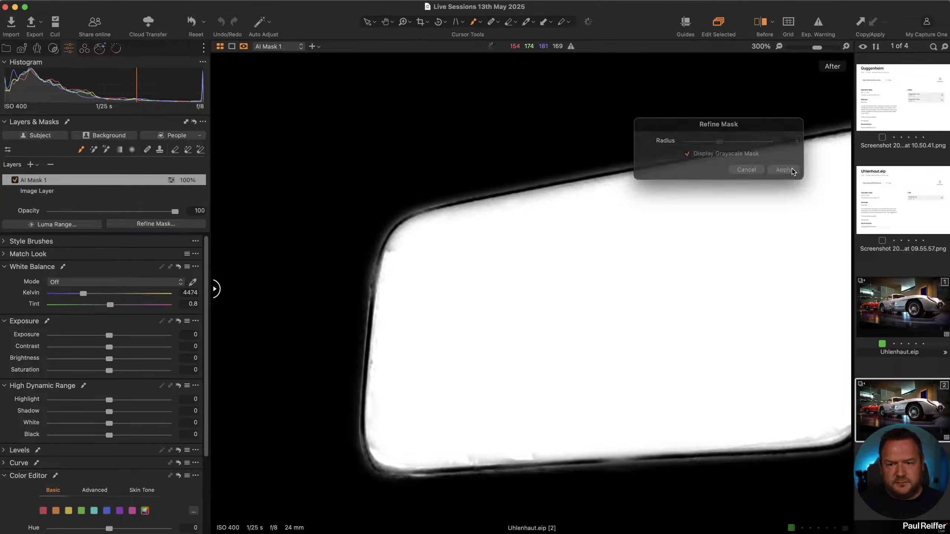
key("m")
key("m")
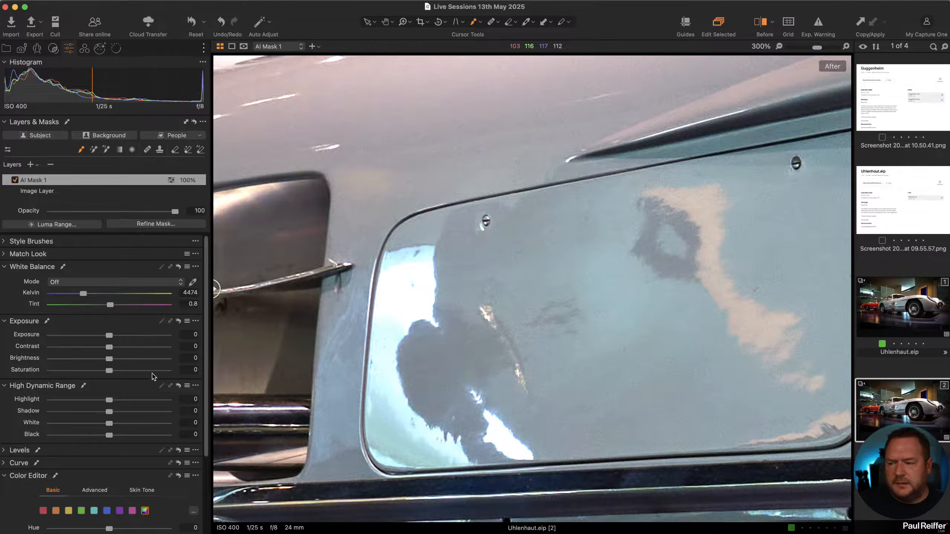
- Lower the side-panel layer's contrast to -50 and its clarity to -58 with the Natural method
scroll(79, 335, "down", 3)
scroll(78, 335, "up", 3)
scroll(86, 341, "down", 1)
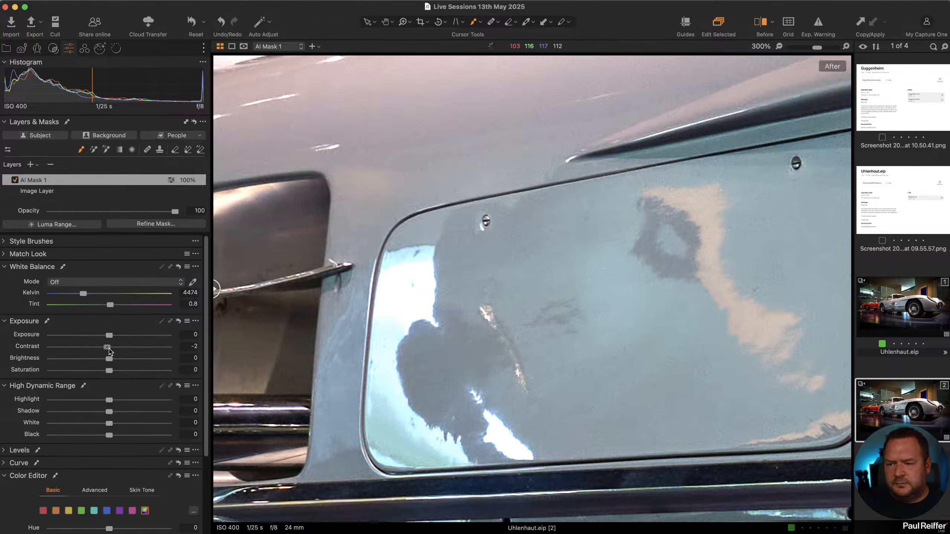
left_click_drag(107, 347, 51, 347)
scroll(88, 354, "down", 5)
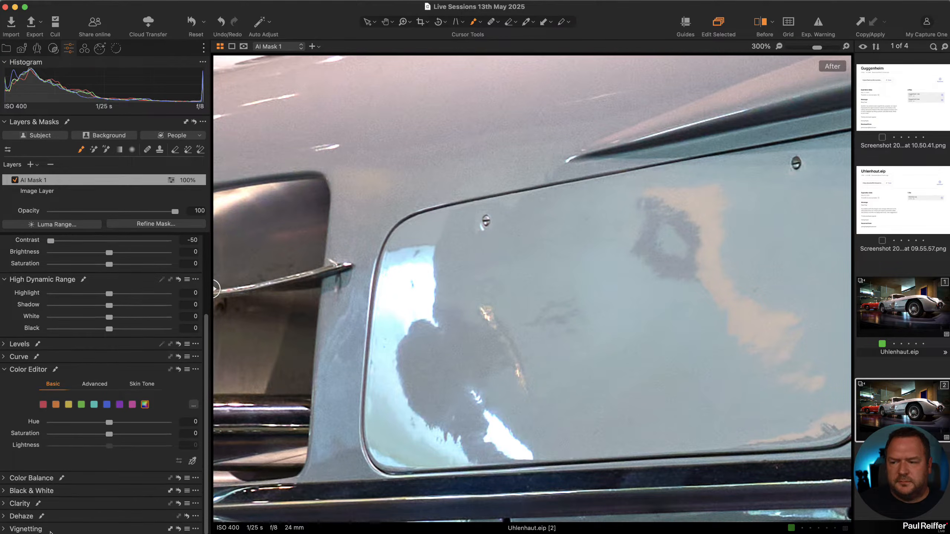
left_click(6, 504)
scroll(56, 494, "down", 2)
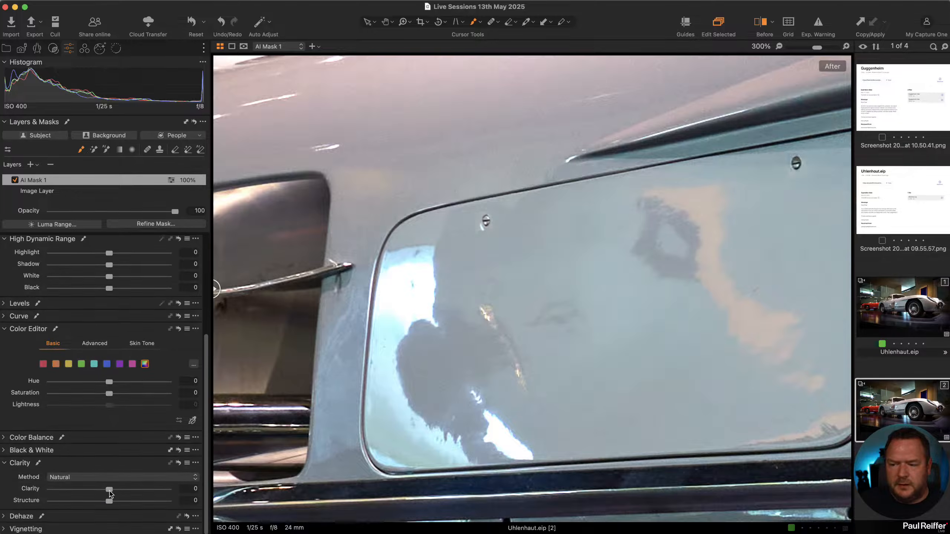
left_click_drag(108, 489, 77, 490)
- Set the side-panel layer's Dehaze amount to -69 and sample its shadow tone from the middle of the panel
left_click(5, 517)
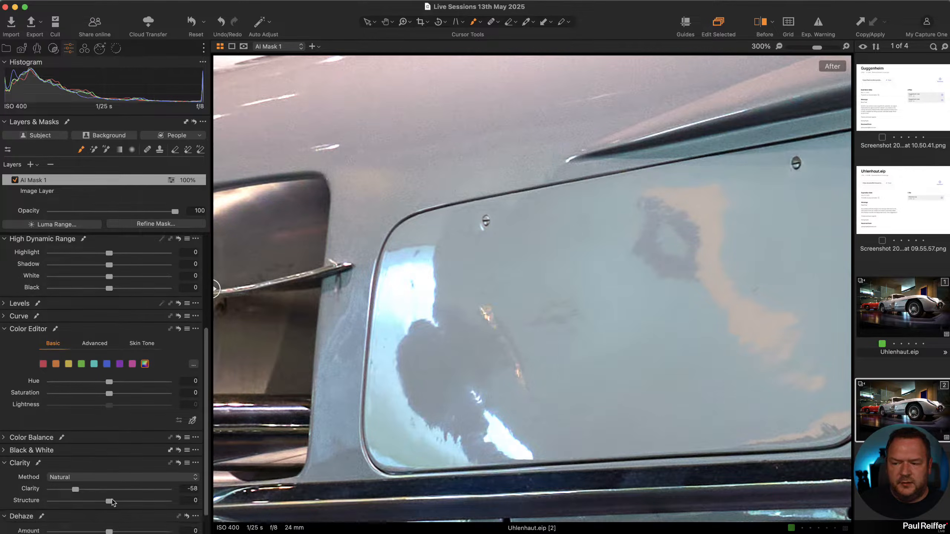
scroll(126, 503, "down", 2)
left_click_drag(108, 501, 69, 502)
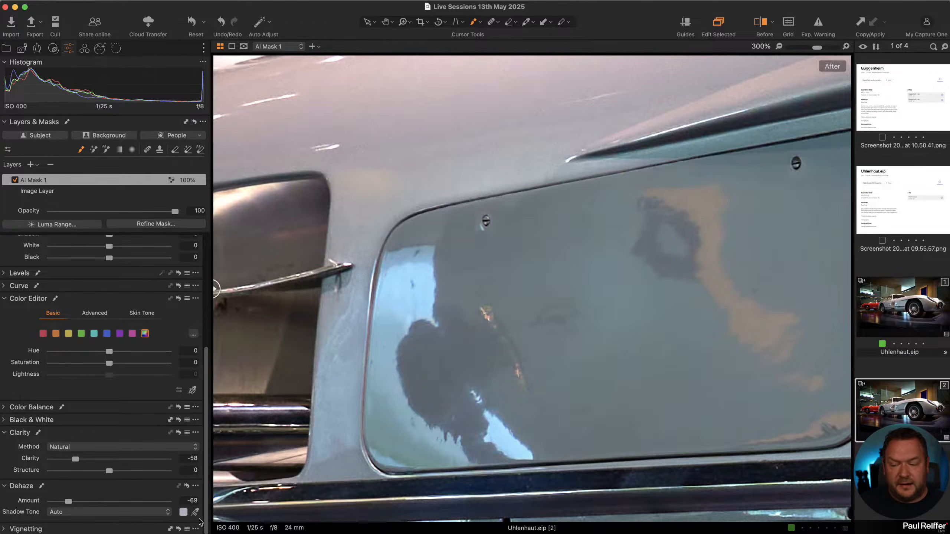
left_click(195, 513)
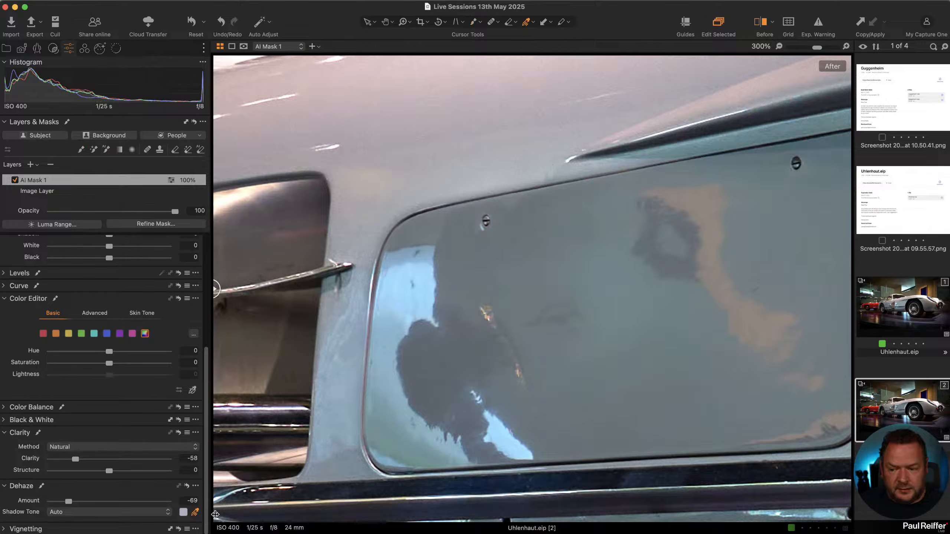
left_click(606, 320)
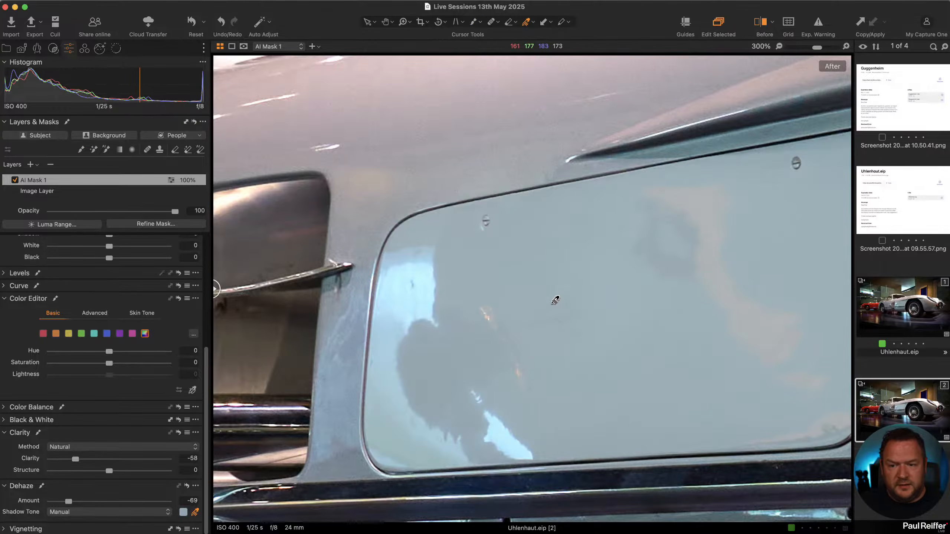
- Set the clarity to -47 and resample the Dehaze shadow tone from the bodywork just above the side panel
mouse_move(76, 460)
left_mouse_down()
mouse_move(121, 462)
mouse_move(56, 464)
mouse_move(82, 464)
left_mouse_up()
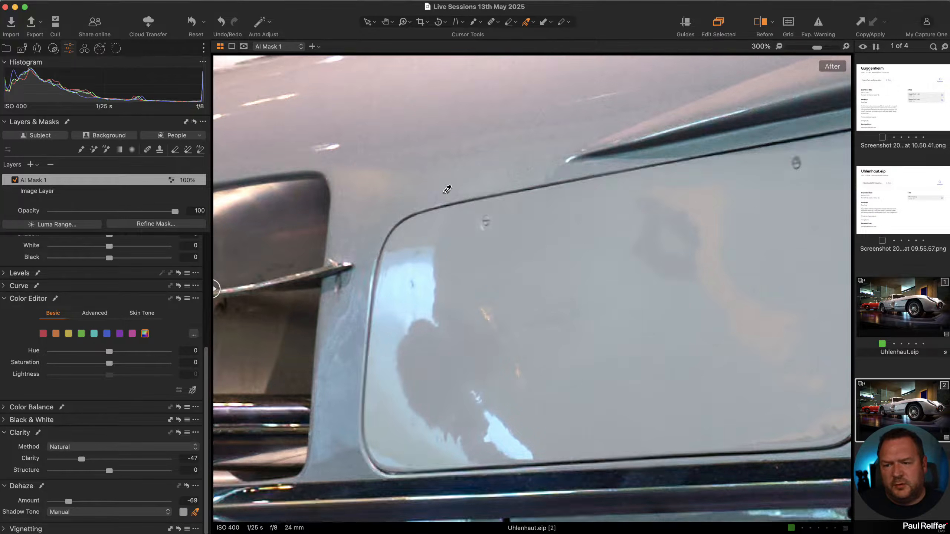
left_click(386, 227)
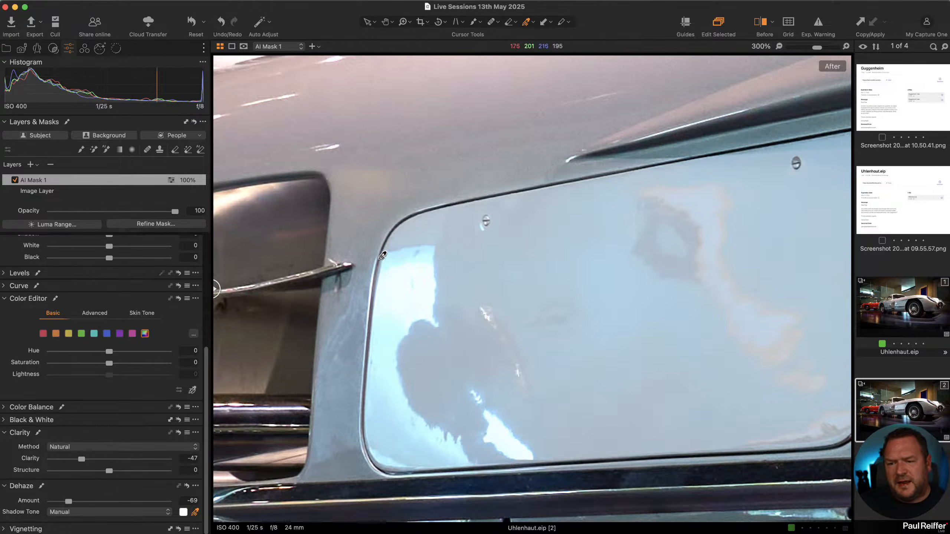
left_click(502, 171)
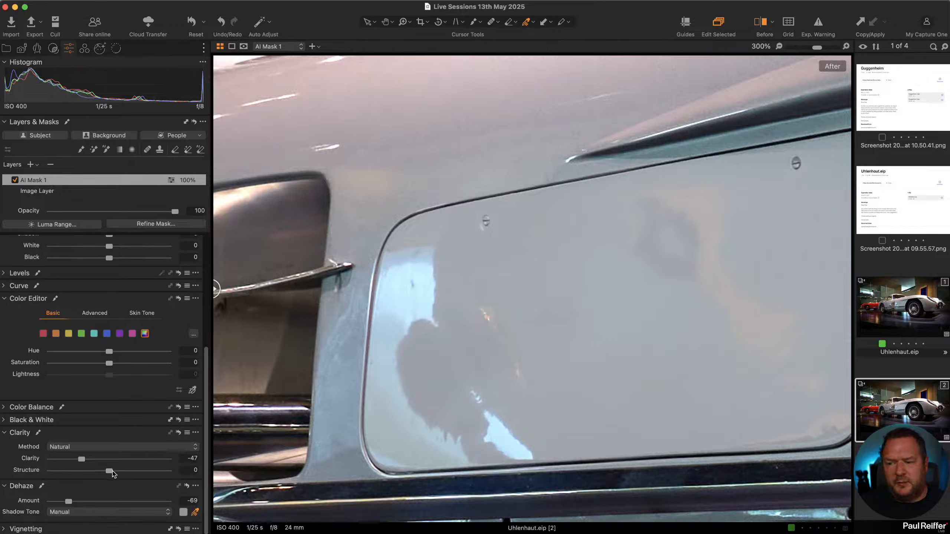
- Set the side-panel layer's structure to 57 and its clarity to -35
left_click_drag(112, 474, 145, 473)
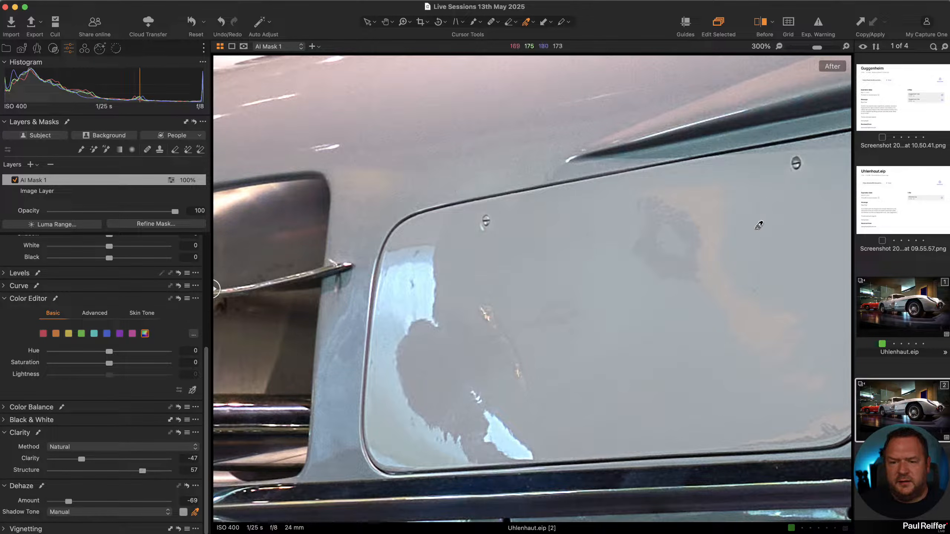
scroll(85, 462, "up", 3)
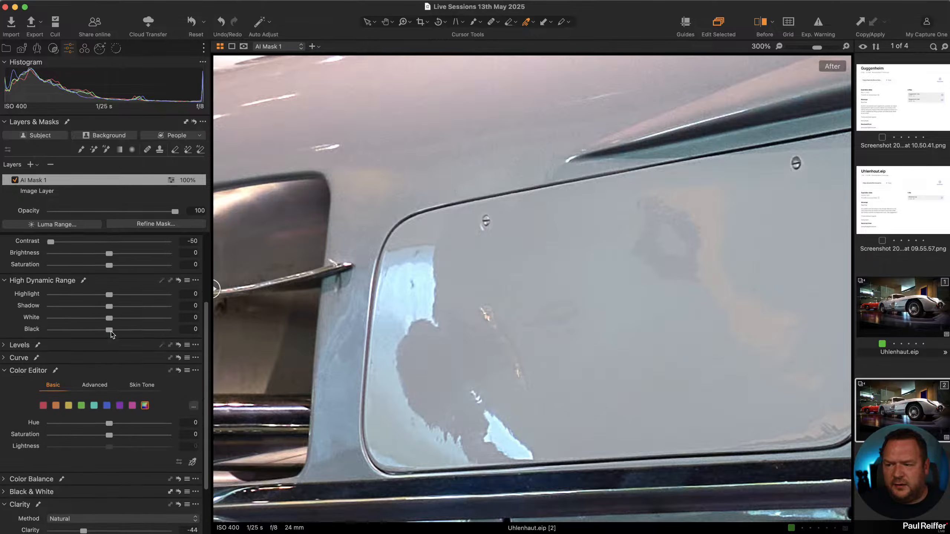
scroll(38, 462, "down", 3)
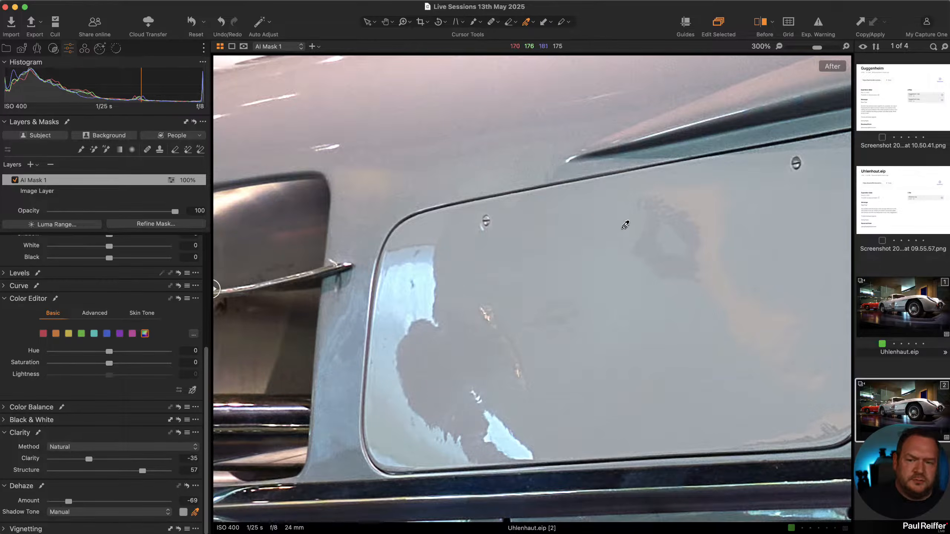
- Compare the side panel with AI Mask 1 off and on, and reduce the layer's opacity to 46
left_click_drag(617, 239, 524, 272)
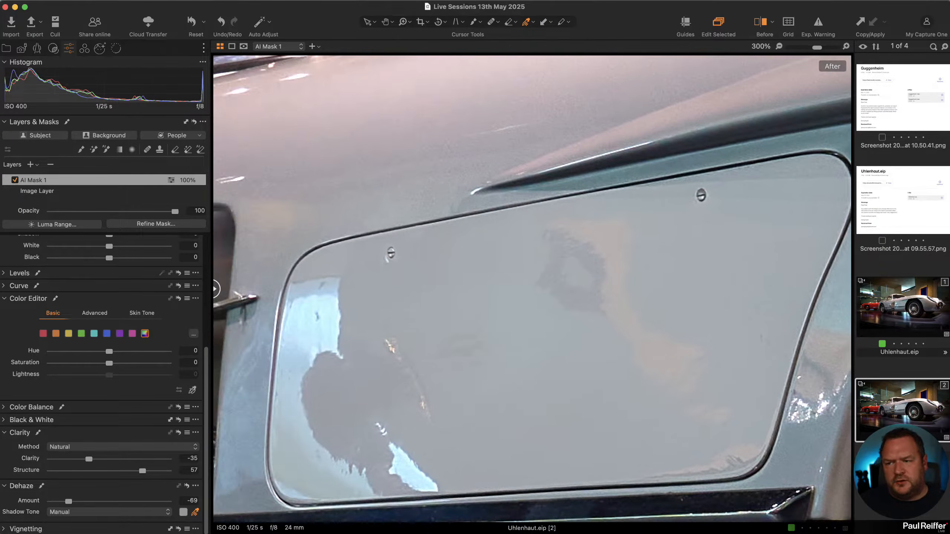
left_click(16, 181)
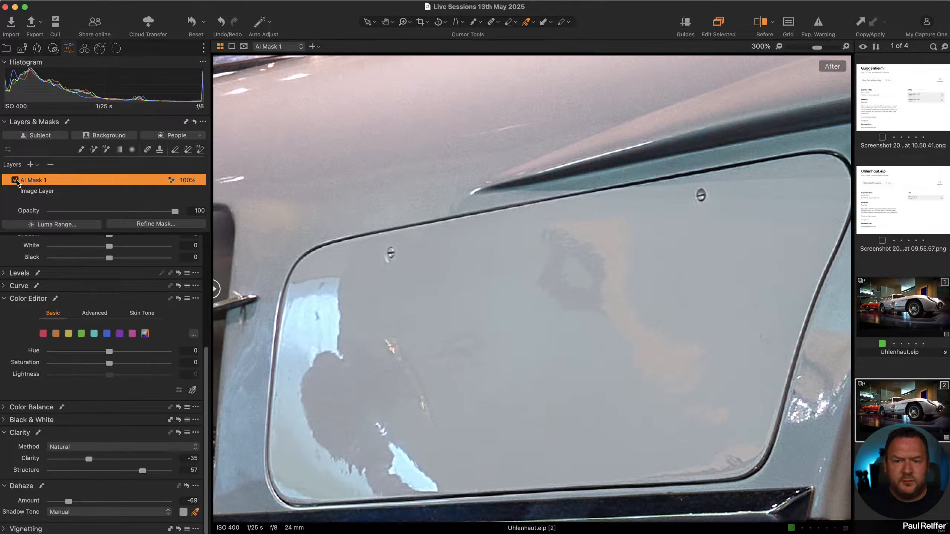
key("z")
left_click(487, 269, "alt")
left_click(486, 269, "alt")
left_click(486, 268, "alt")
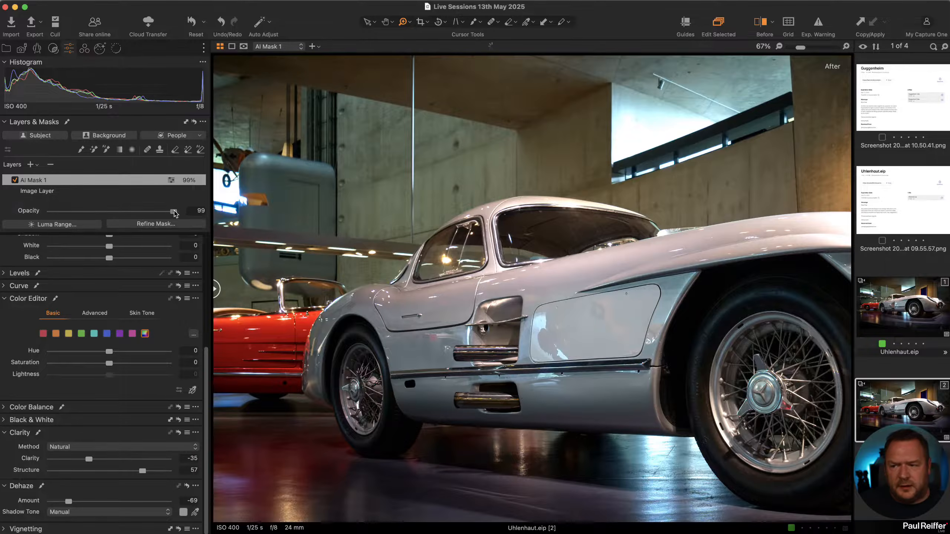
left_click_drag(174, 212, 108, 212)
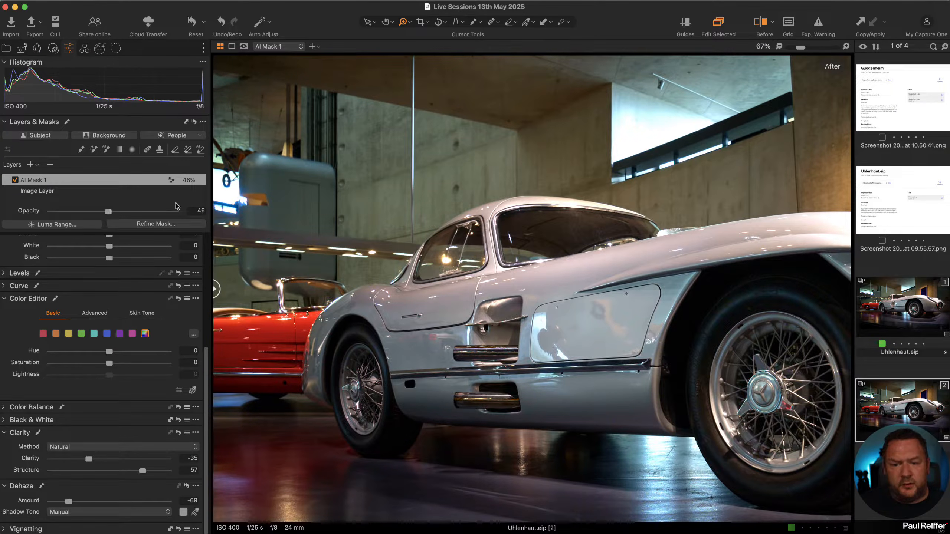
- Set the side-panel layer's exposure to -0.41 and compare the panel with AI Mask 1 off and on
scroll(142, 353, "up", 5)
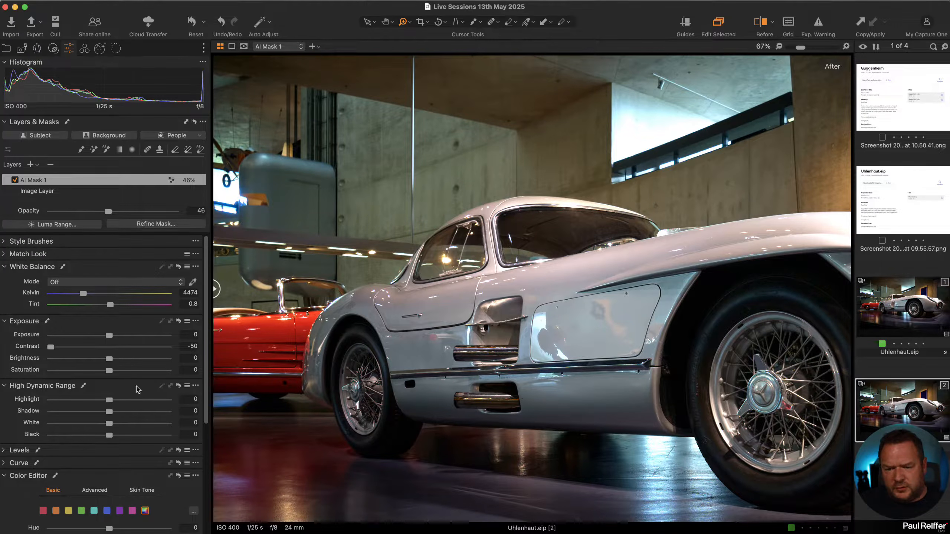
left_click_drag(109, 336, 104, 337)
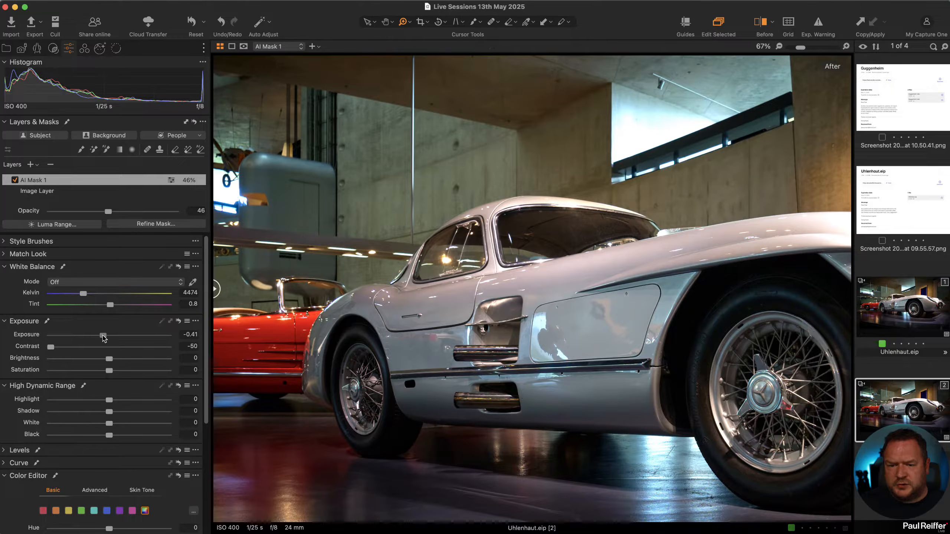
left_click(15, 180)
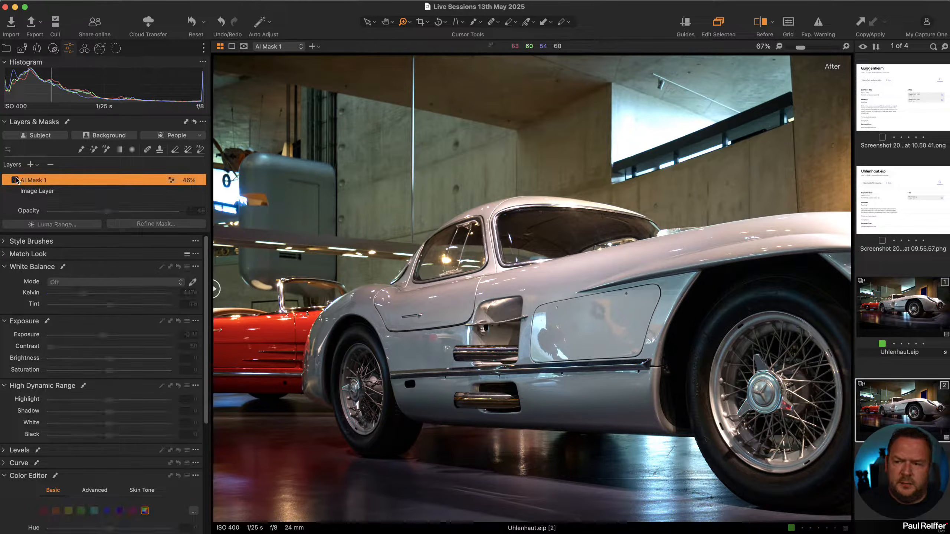
double_click(22, 180)
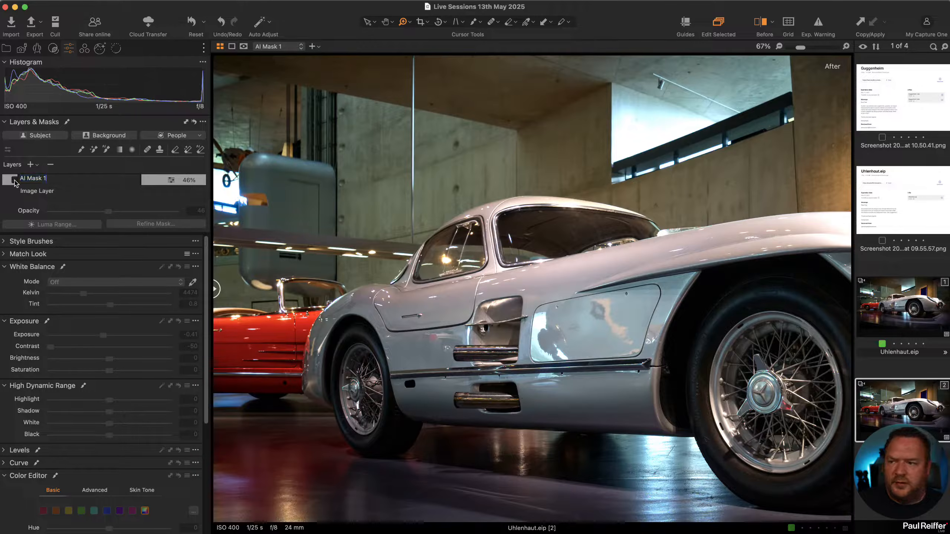
left_click(15, 180)
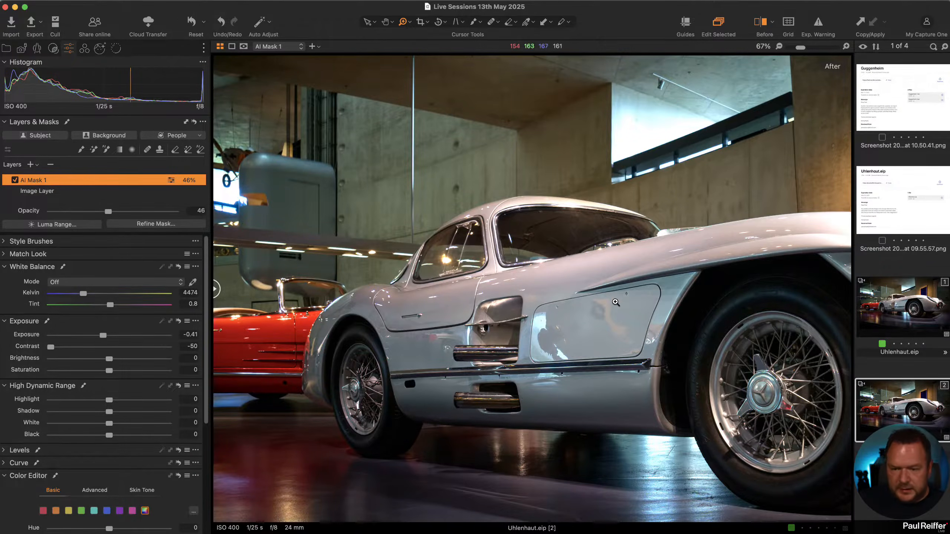
- Inspect the side panel at 200% with AI Mask 1 off and on
double_click(615, 324)
left_click_drag(283, 153, 589, 262)
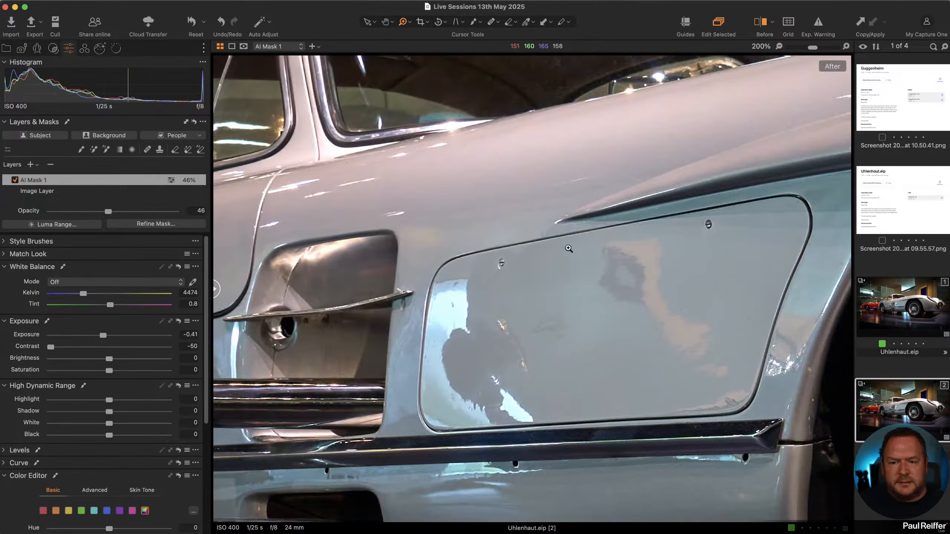
left_click_drag(753, 316, 637, 283)
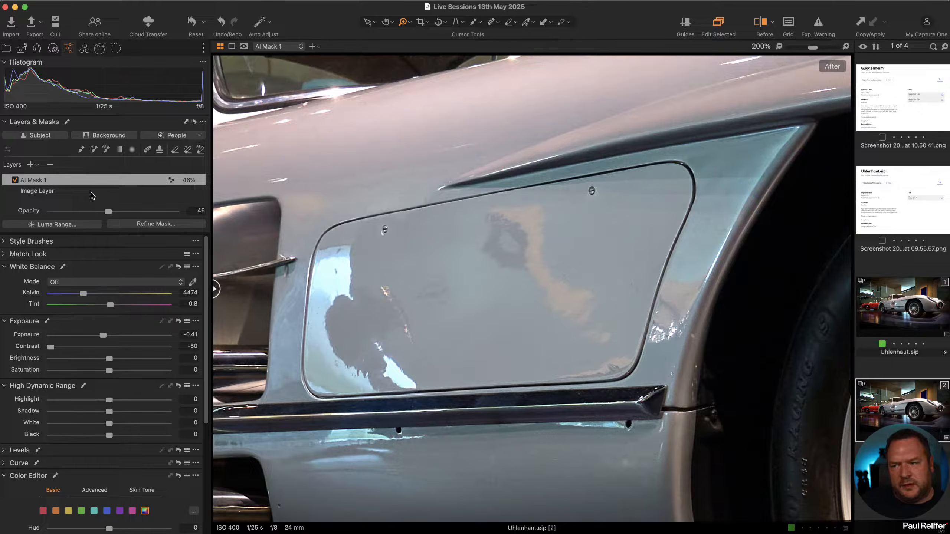
left_click(14, 180)
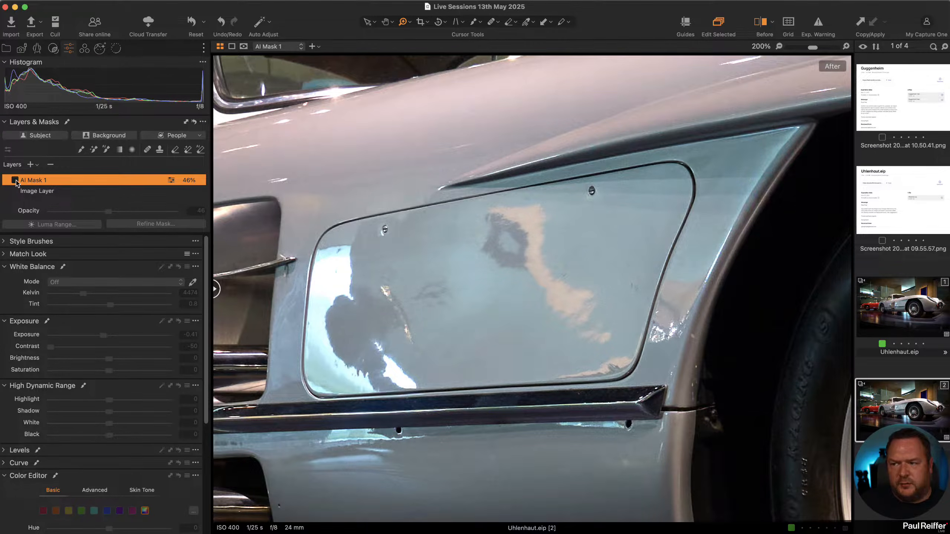
left_click(14, 180)
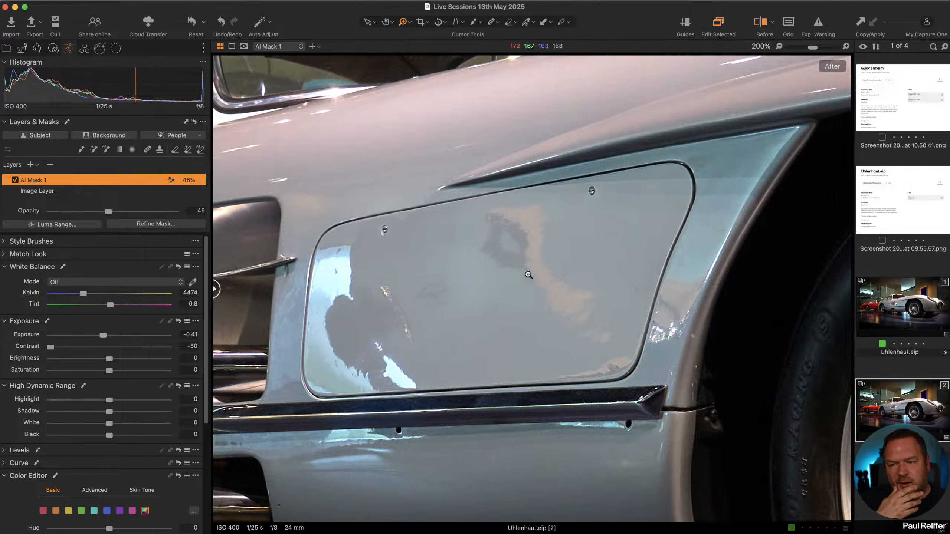
- Set the blue range's saturation to 17.4 and lightness to -5.7 in the side-panel layer's Color Editor
scroll(59, 409, "down", 2)
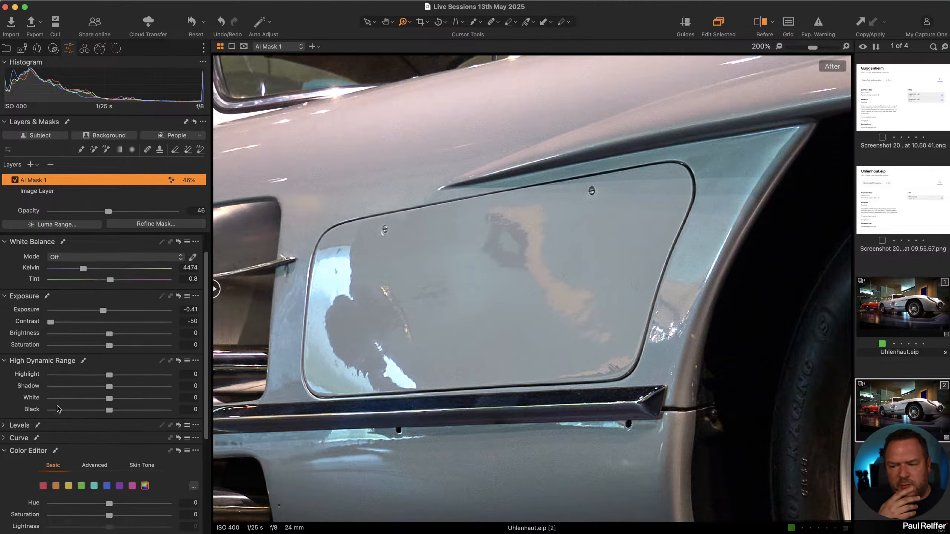
left_click(94, 483)
scroll(135, 473, "down", 2)
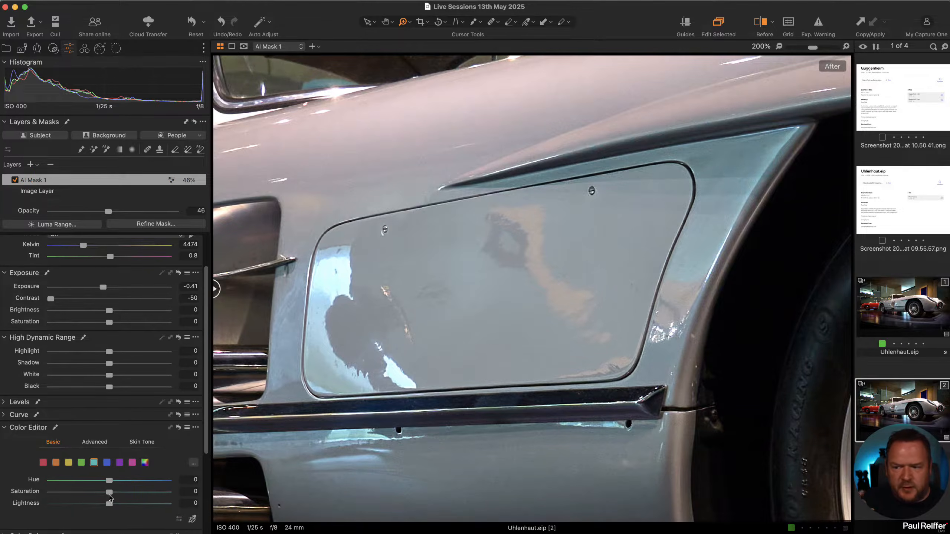
mouse_move(109, 492)
left_mouse_down()
mouse_move(126, 493)
mouse_move(105, 505)
left_mouse_up()
left_click(107, 462)
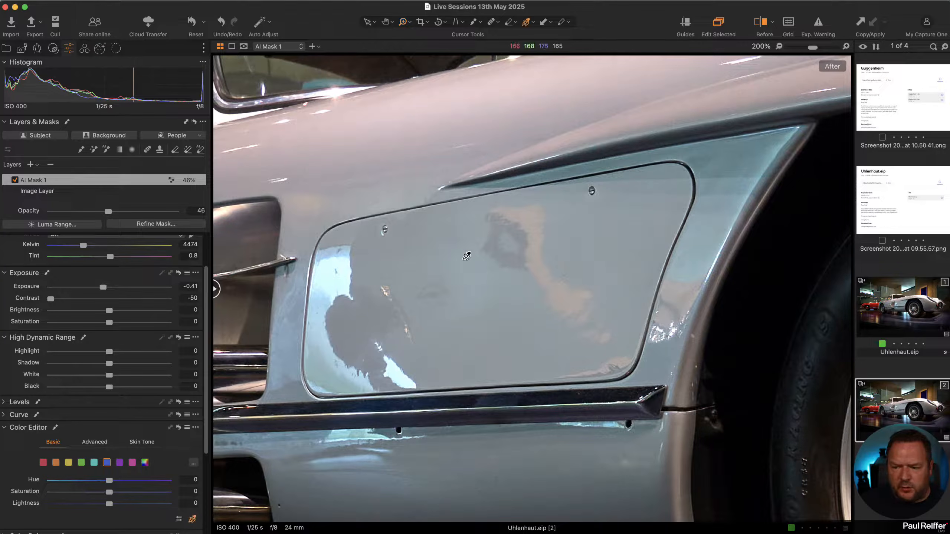
mouse_move(111, 494)
left_mouse_down()
mouse_move(106, 505)
mouse_move(83, 506)
mouse_move(122, 493)
left_mouse_up()
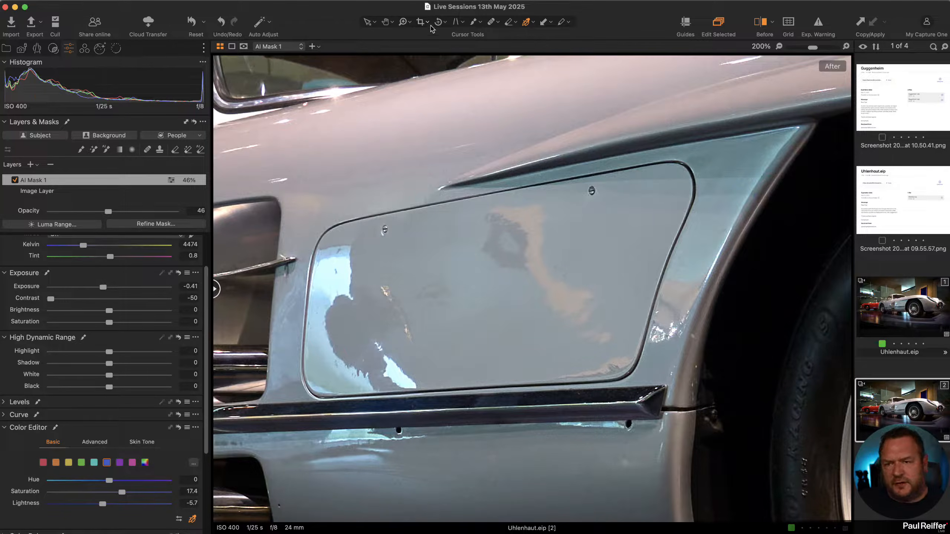
- Heal the small dark mark near the middle of the side panel, sampling clean paint just below it
left_click(492, 23)
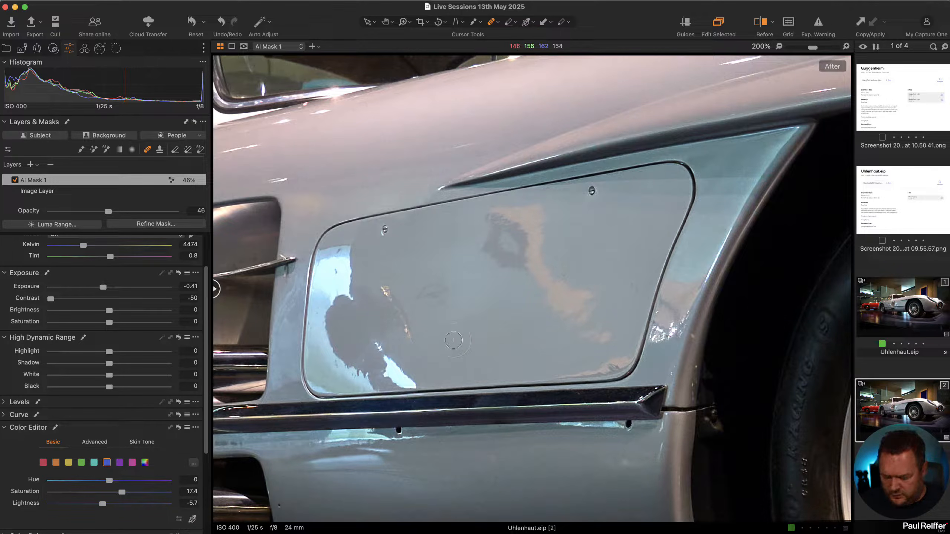
left_click(452, 339)
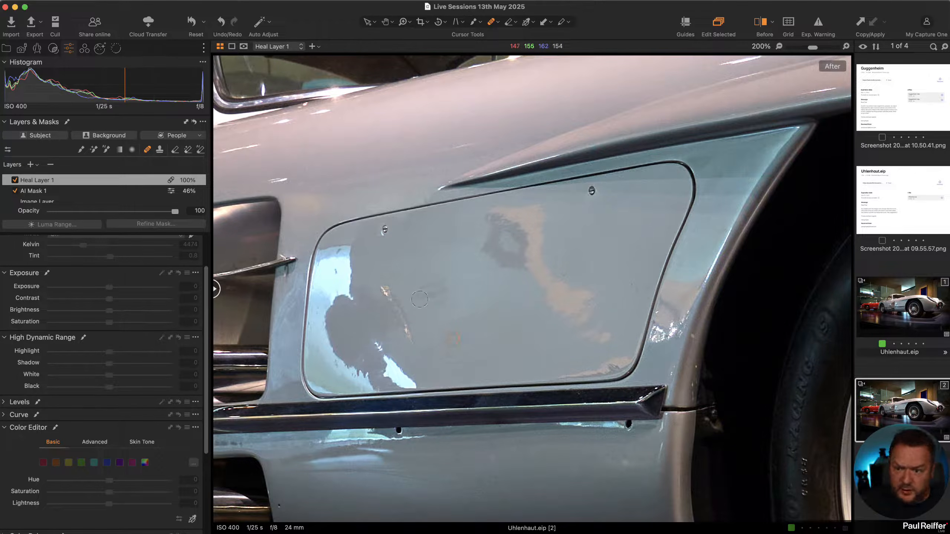
left_click_drag(411, 297, 427, 284)
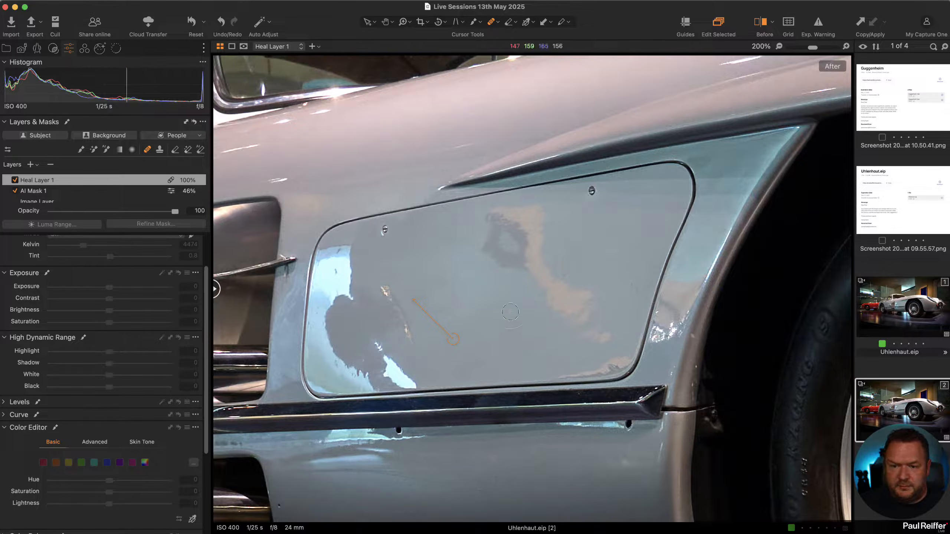
- Heal the tan reflections on the front half of the side panel and along its lower edge, sampling nearby clean areas
left_click(587, 231)
mouse_move(519, 211)
left_mouse_down()
mouse_move(546, 211)
mouse_move(491, 247)
mouse_move(532, 238)
mouse_move(505, 231)
mouse_move(529, 261)
left_mouse_up()
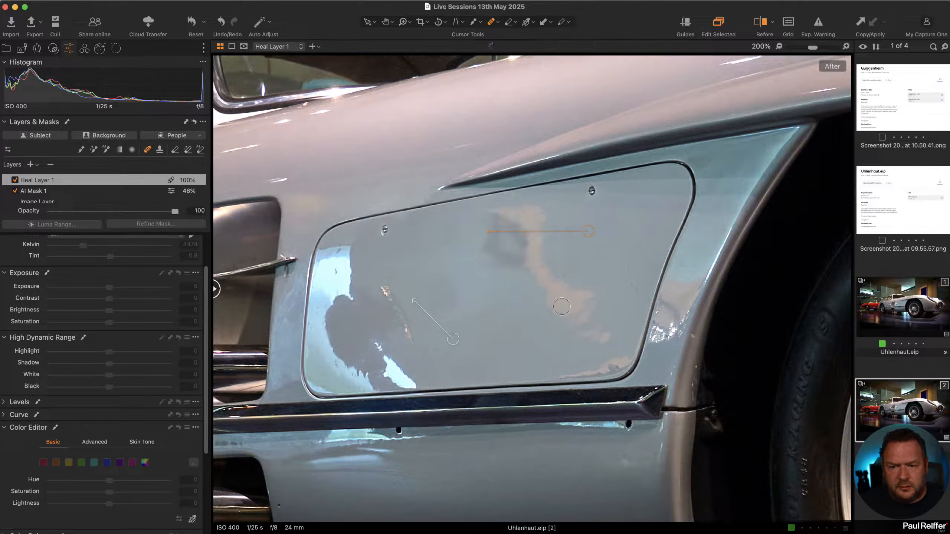
left_click(486, 296)
left_click_drag(541, 290, 537, 267)
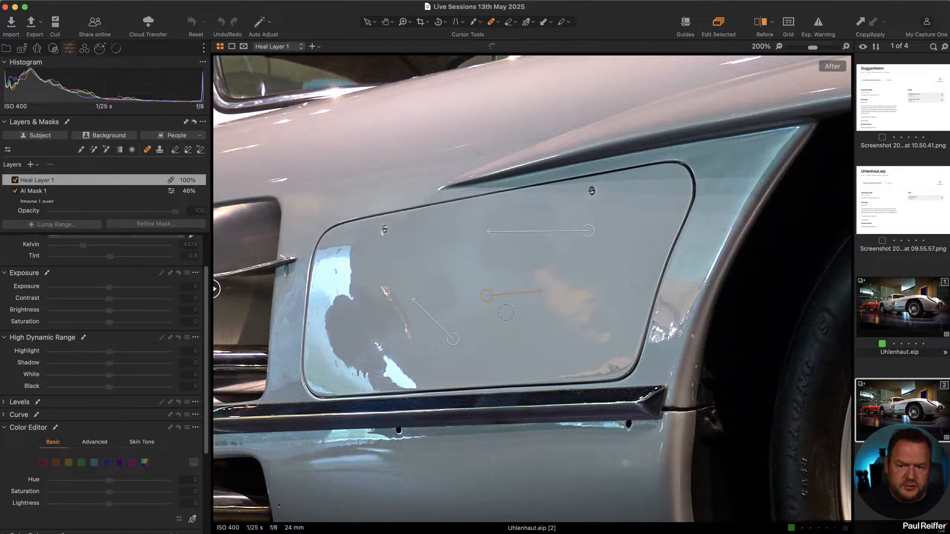
left_click_drag(486, 297, 472, 299)
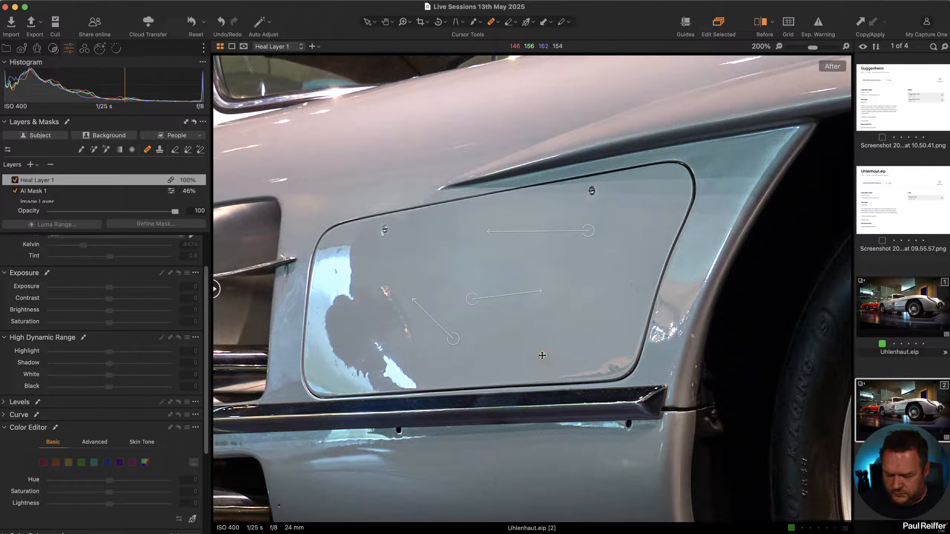
key("super+z")
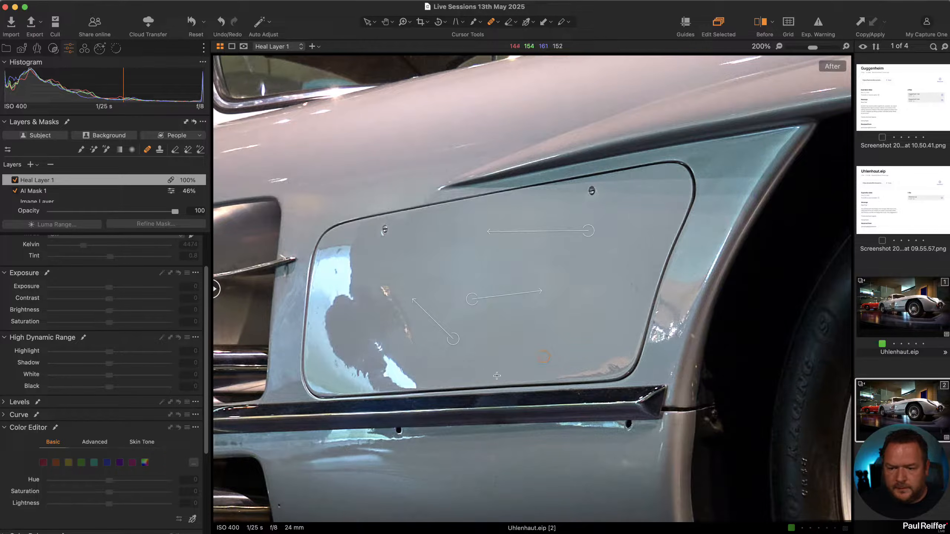
left_click_drag(483, 386, 561, 382)
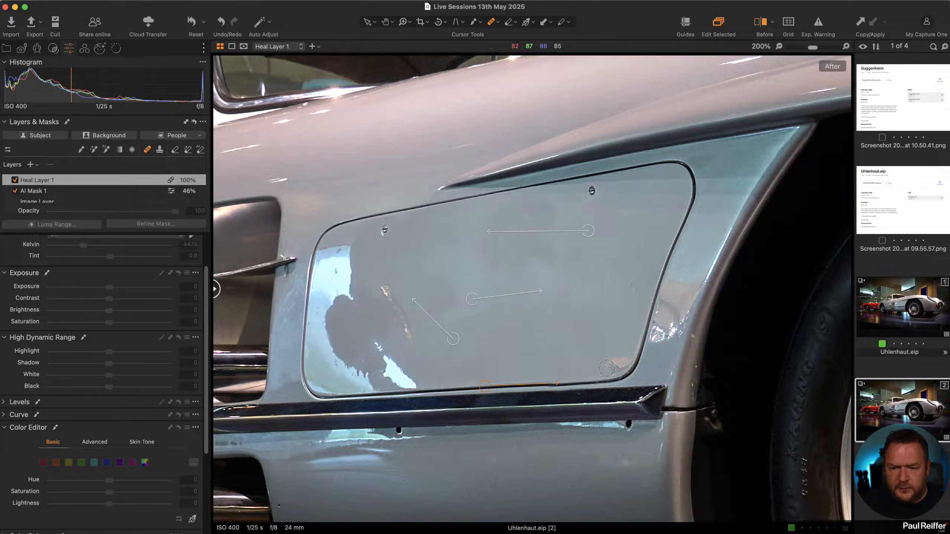
- Heal the bright and dark reflections across the rear part of the side panel, sampling from clean paint within it
left_click(387, 256, "alt")
mouse_move(334, 252)
left_mouse_down()
mouse_move(354, 249)
mouse_move(330, 296)
mouse_move(324, 284)
left_mouse_up()
left_click(379, 289)
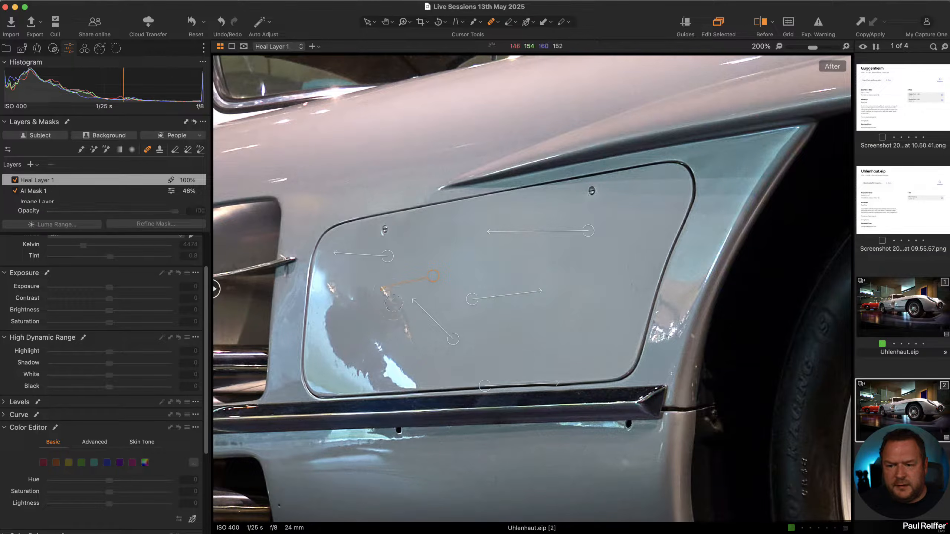
left_click_drag(437, 274, 505, 314)
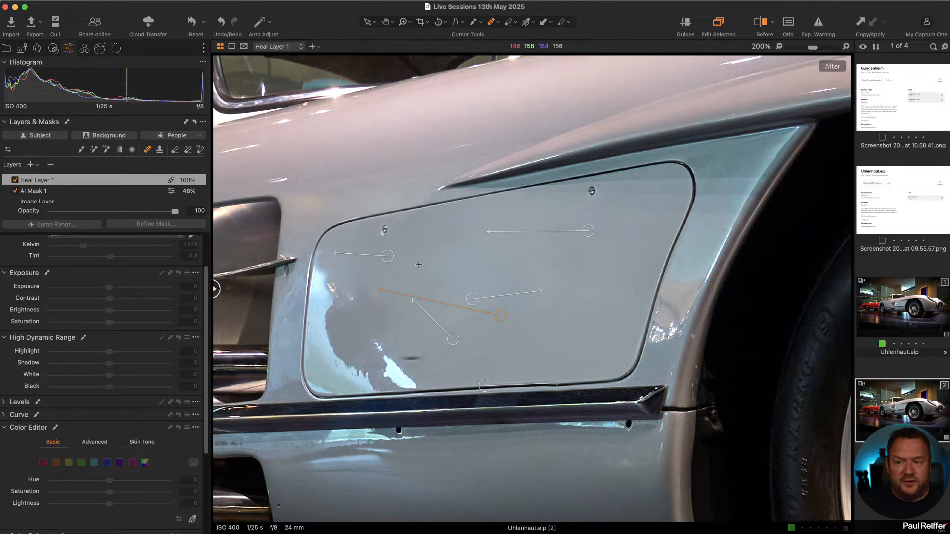
left_click(335, 281)
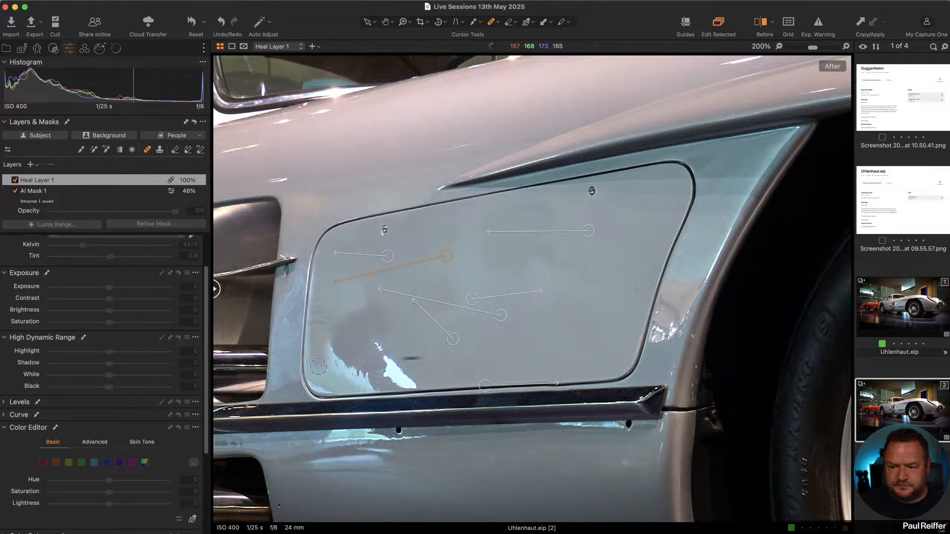
mouse_move(348, 352)
left_mouse_down()
mouse_move(370, 310)
mouse_move(380, 321)
mouse_move(350, 350)
mouse_move(381, 364)
mouse_move(386, 350)
mouse_move(418, 360)
mouse_move(379, 368)
mouse_move(423, 381)
mouse_move(319, 381)
mouse_move(376, 381)
left_mouse_up()
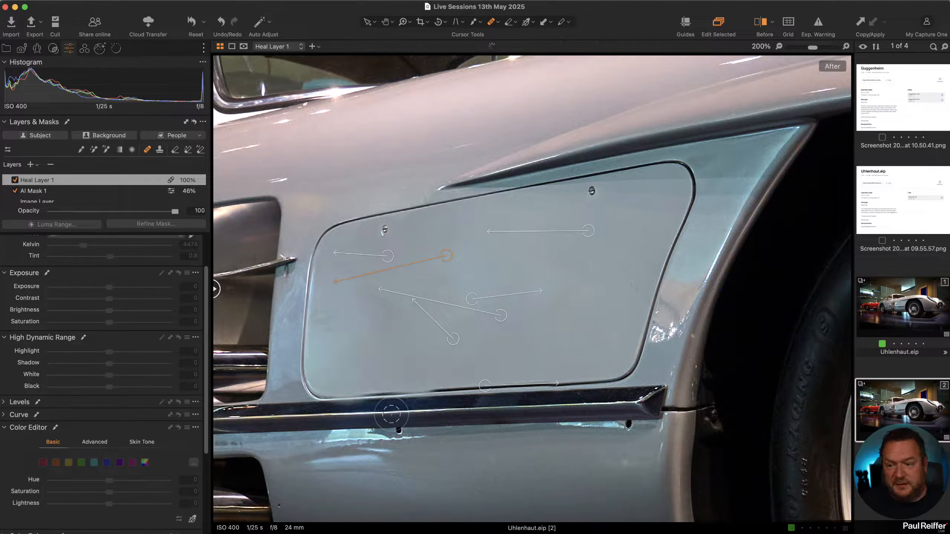
- Erase the healing that spills onto the dark trim strip below the side panel
key("e")
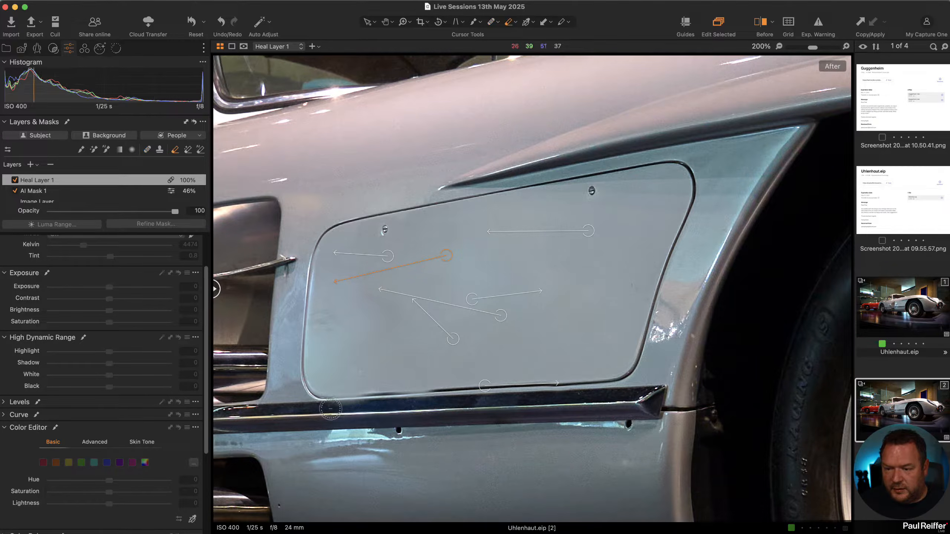
mouse_move(327, 409)
left_mouse_down()
mouse_move(378, 409)
mouse_move(315, 407)
mouse_move(454, 405)
mouse_move(354, 403)
left_mouse_up()
key("super+0")
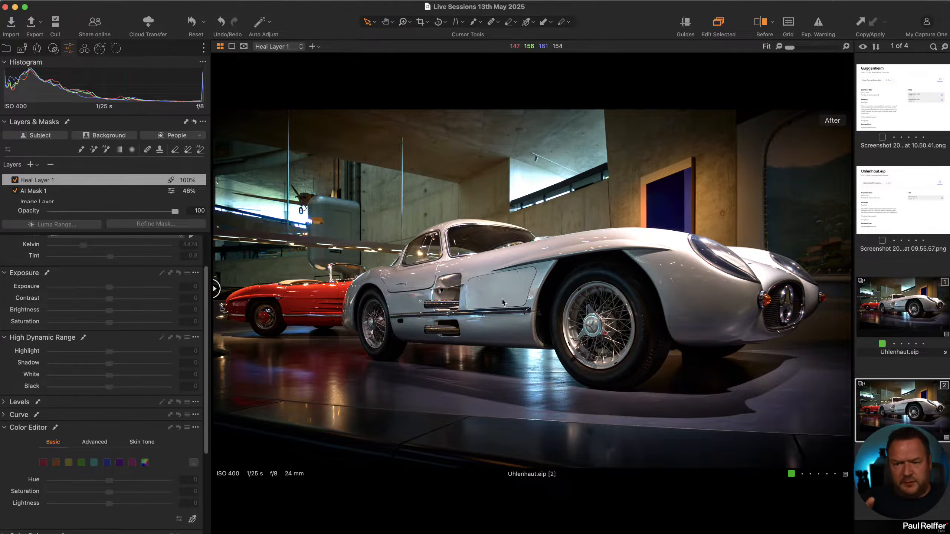
- Reduce AI Mask 1's opacity to 37 and Heal Layer 1's opacity to 78
scroll(502, 299, "up", 1)
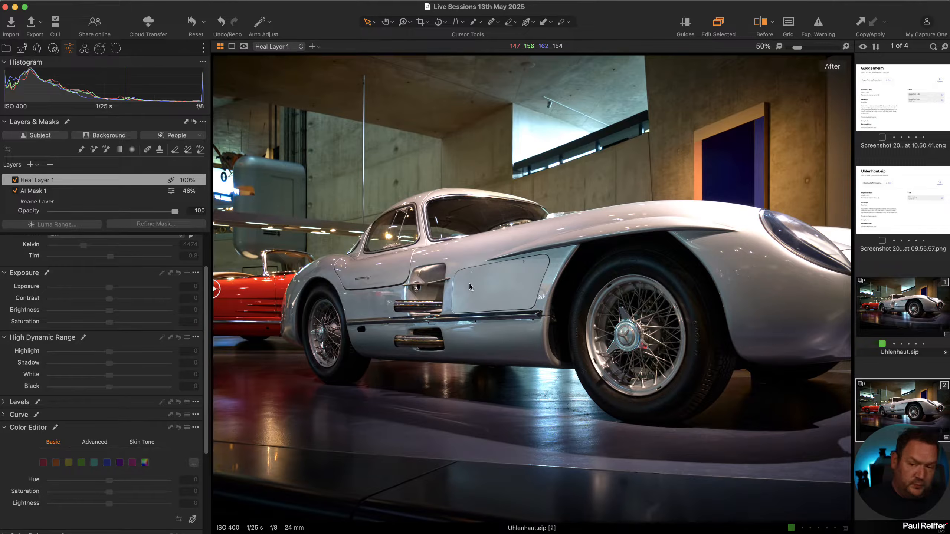
left_click(83, 190)
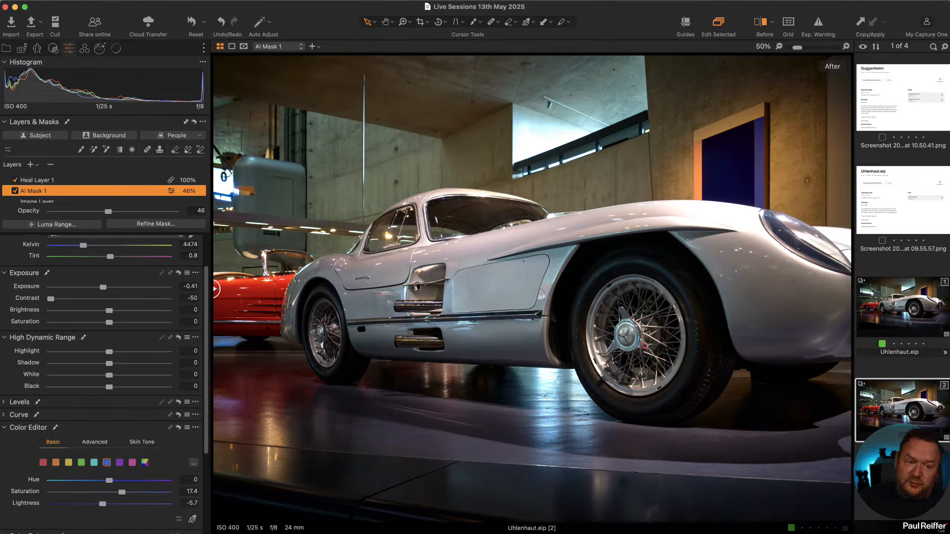
left_click_drag(109, 212, 96, 212)
left_click(105, 179)
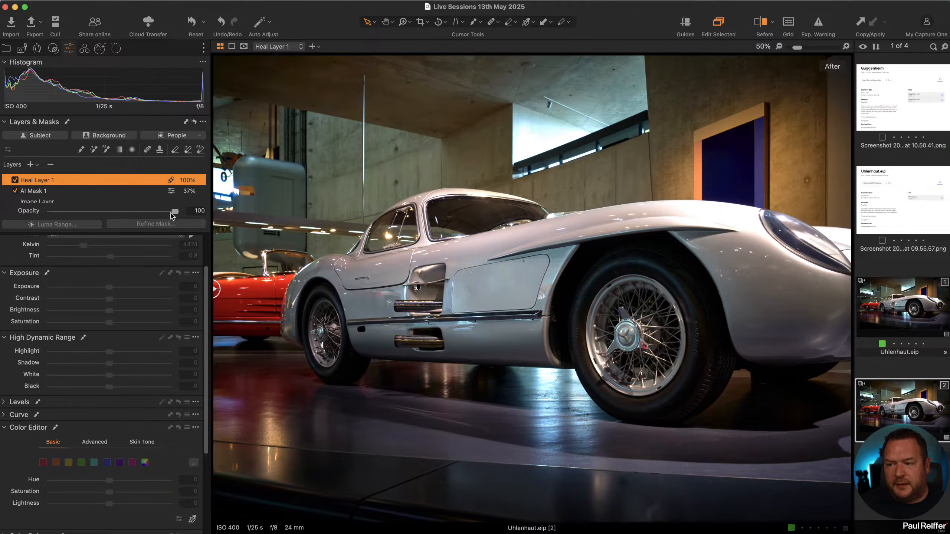
mouse_move(171, 214)
left_mouse_down()
mouse_move(67, 213)
mouse_move(148, 214)
left_mouse_up()
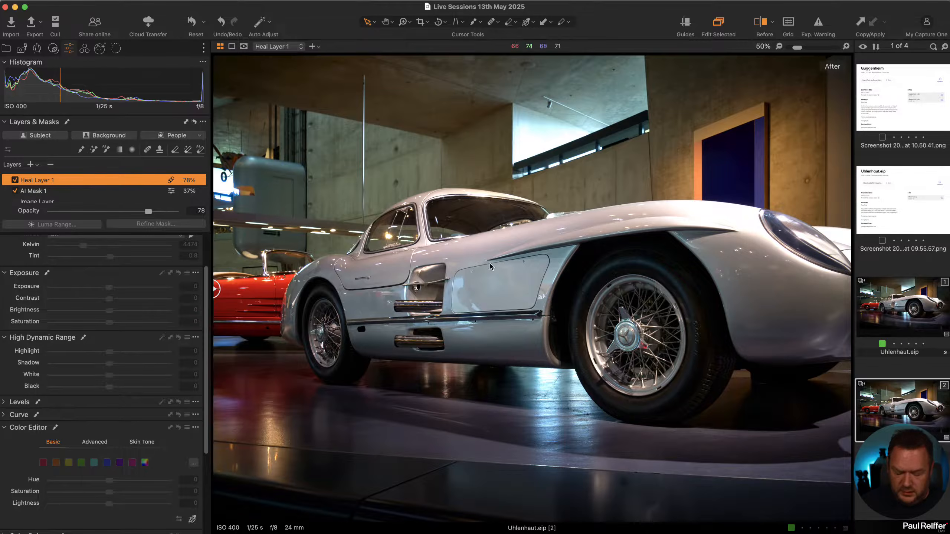
- Compare the edited car photo with its before view and with the first Uhlenhaut.eip variant
key("y")
key("y")
left_click_drag(526, 294, 144, 326)
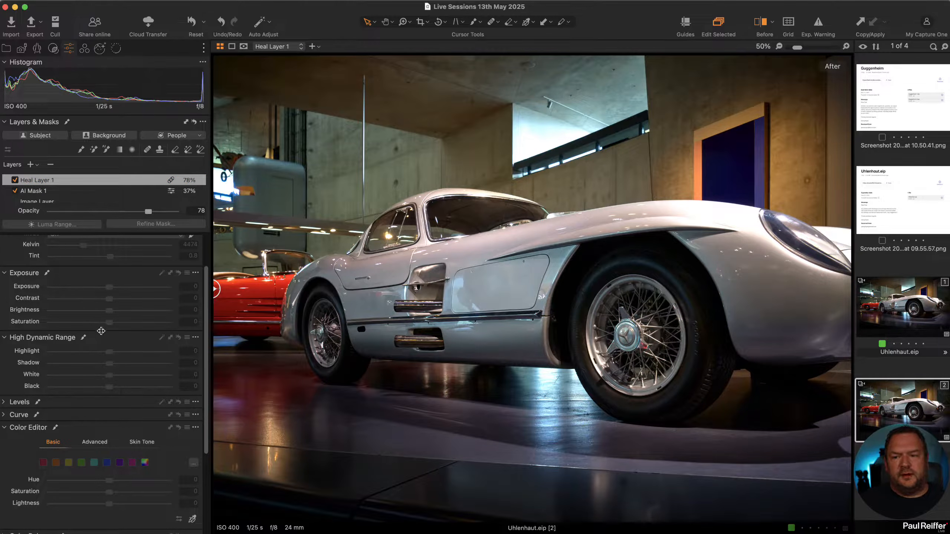
left_click_drag(160, 338, 1, 342)
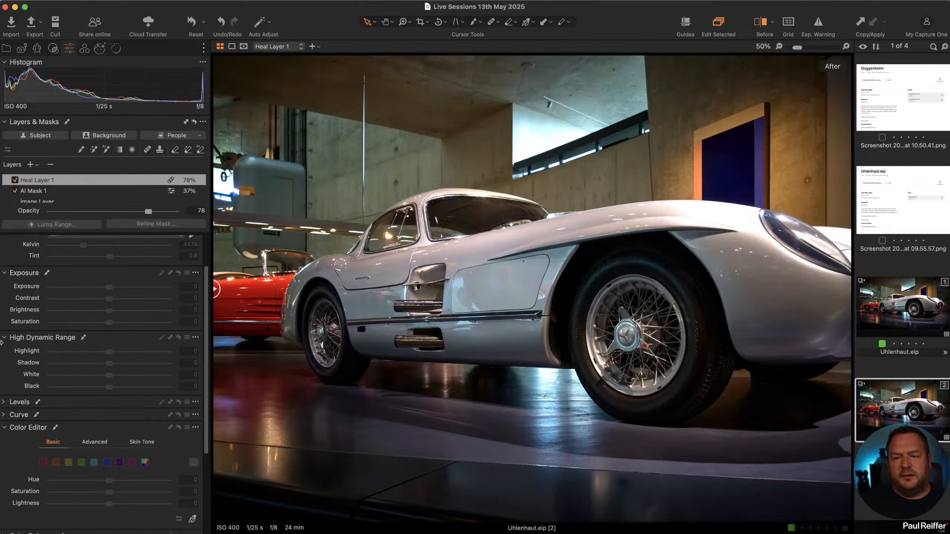
left_click(909, 308)
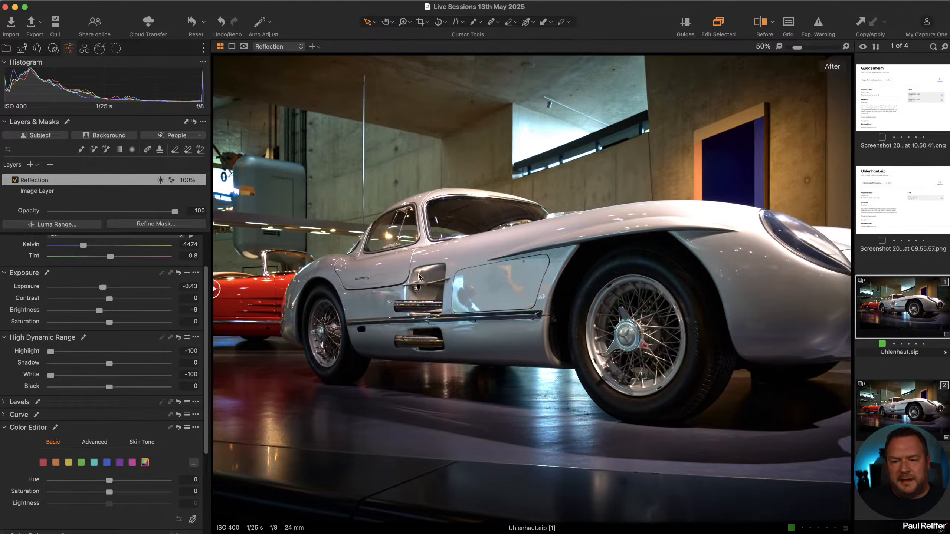
left_click(903, 406)
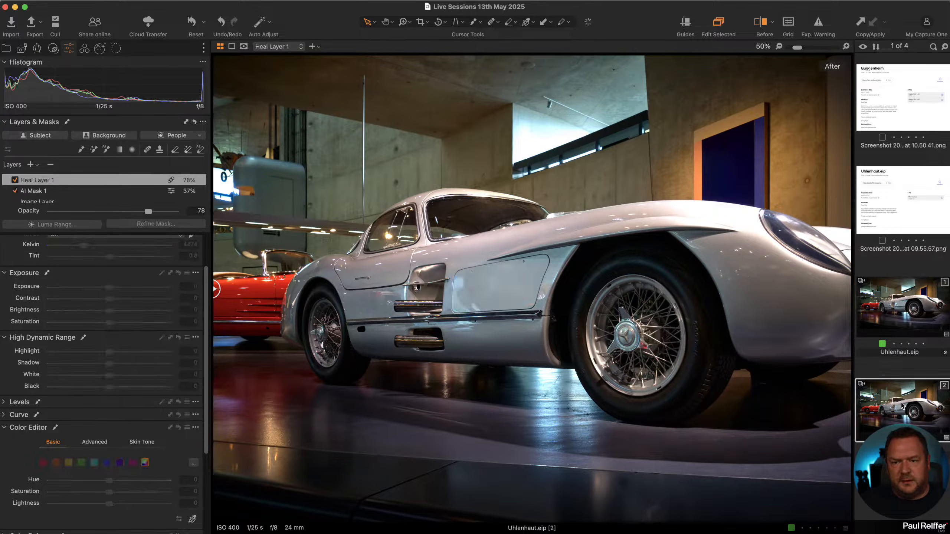
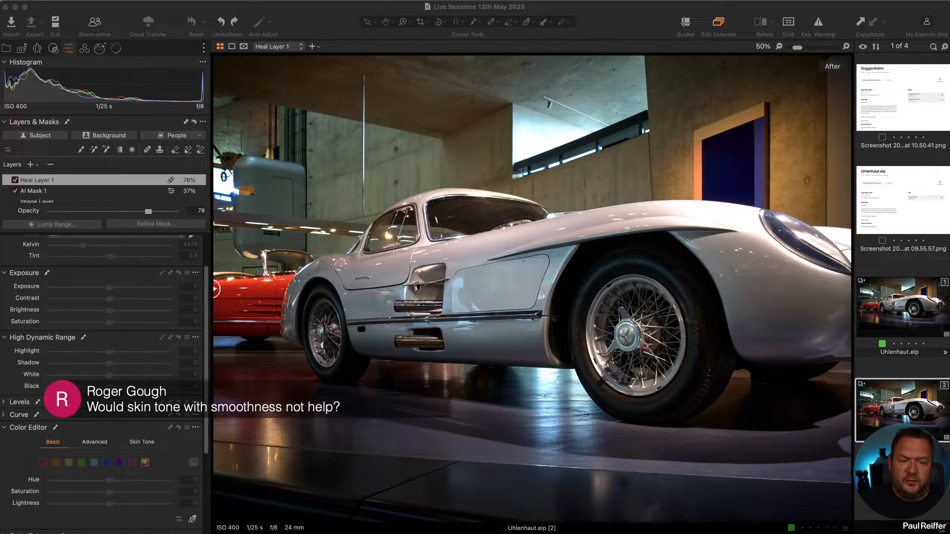
- Add a new adjustment layer to the second car variant and sample the light side-panel paint for the Color Editor's Skin Tone correction
left_click(466, 342)
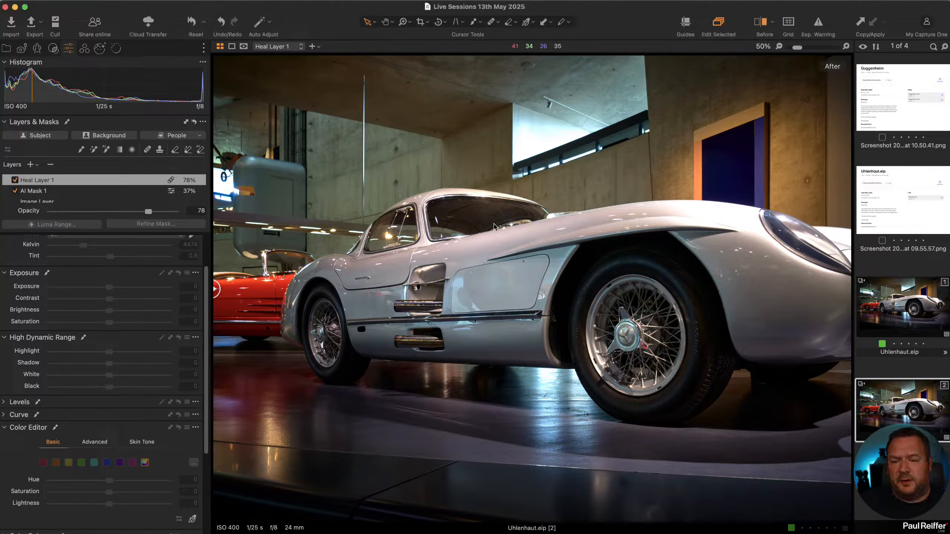
left_click(33, 165)
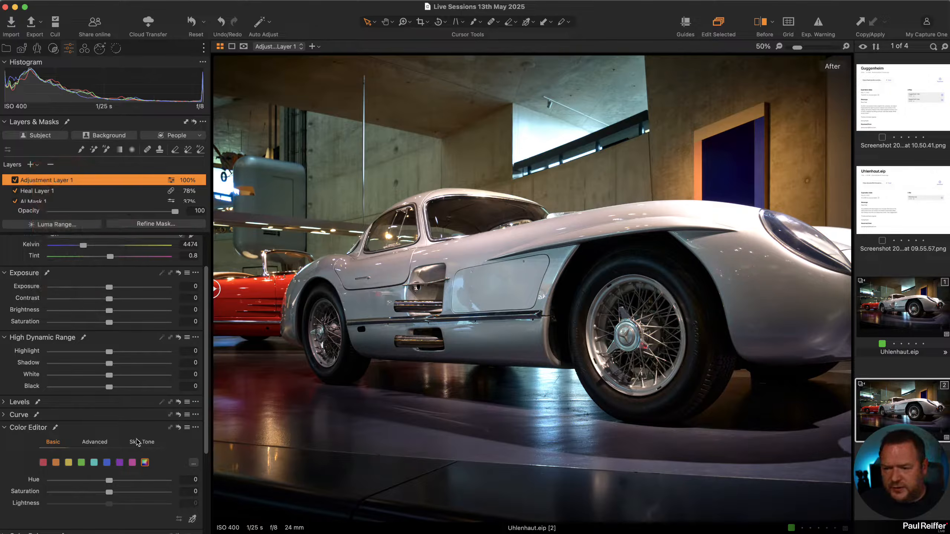
left_click(137, 442)
scroll(157, 476, "down", 4)
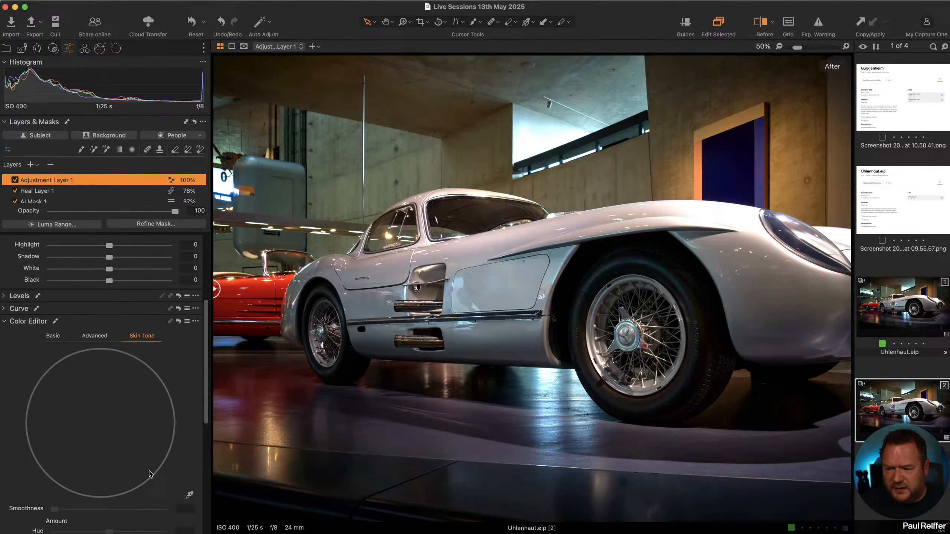
left_click(188, 493)
left_click(479, 256)
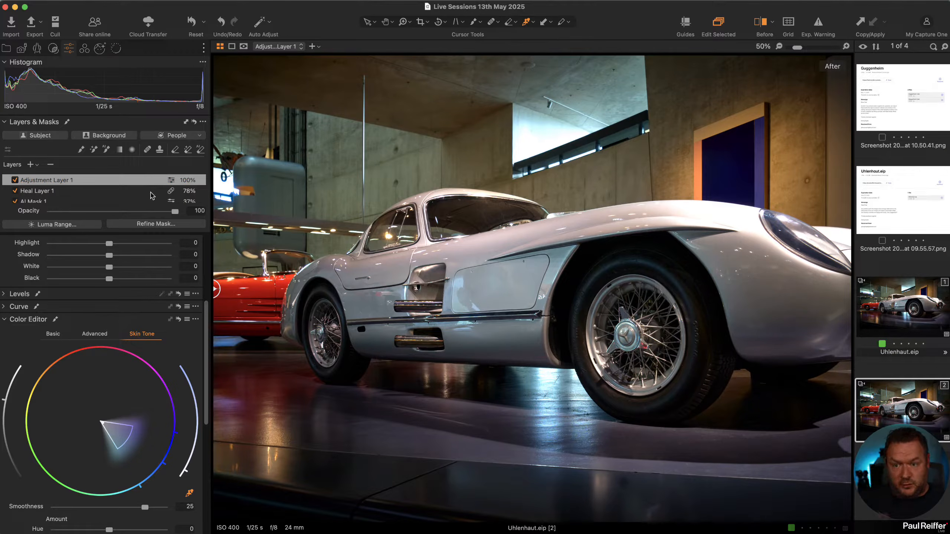
- Widen the sampled skin-tone color range from blue-purple through green, previewing the selected range and turning the preview off
scroll(67, 485, "down", 5)
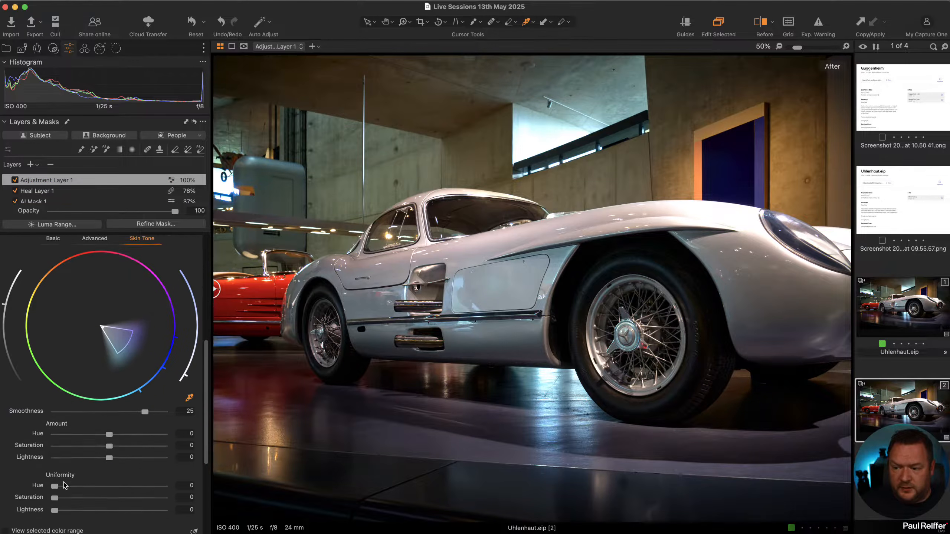
left_click(42, 466)
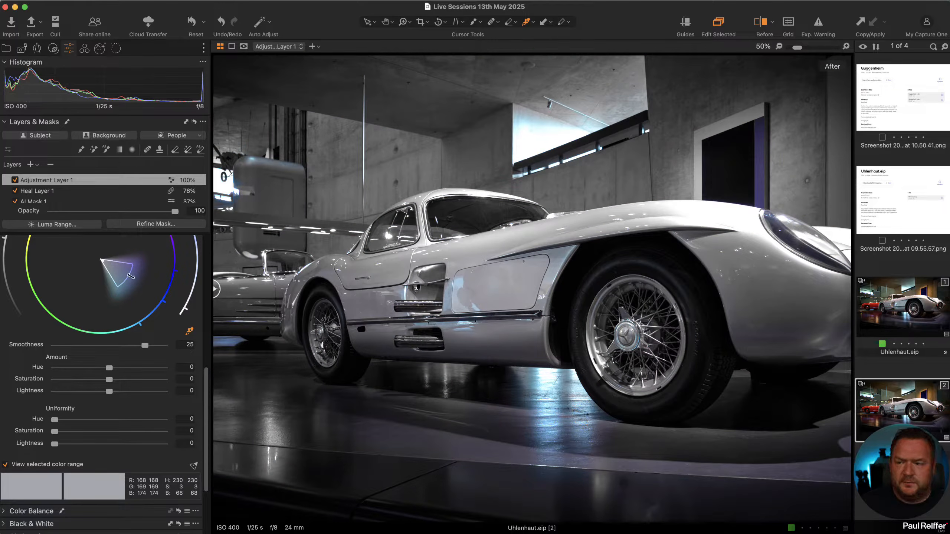
left_click_drag(131, 276, 150, 260)
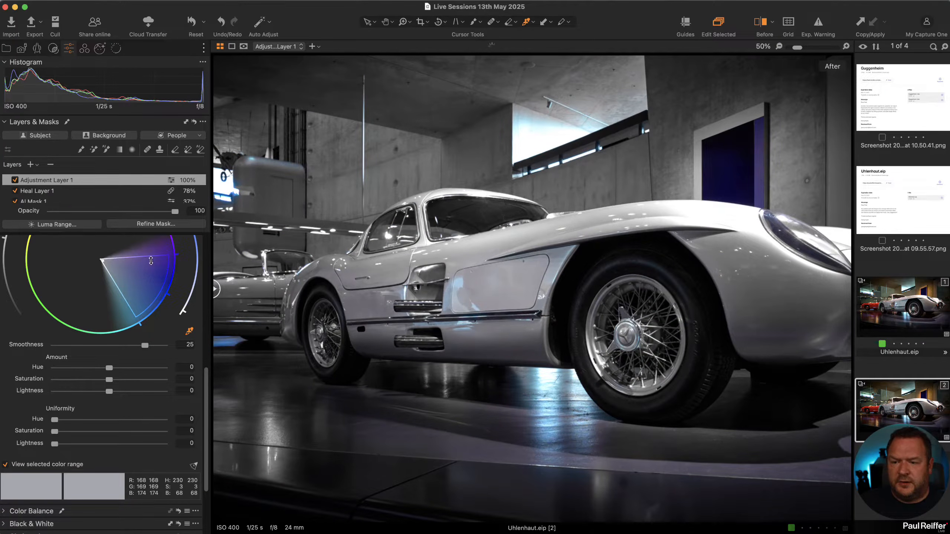
left_click_drag(124, 296, 99, 308)
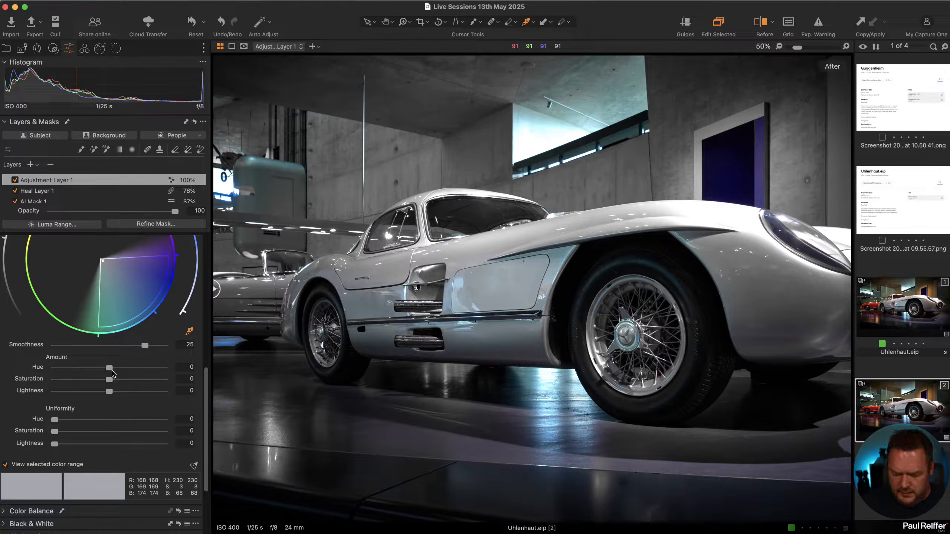
key("m")
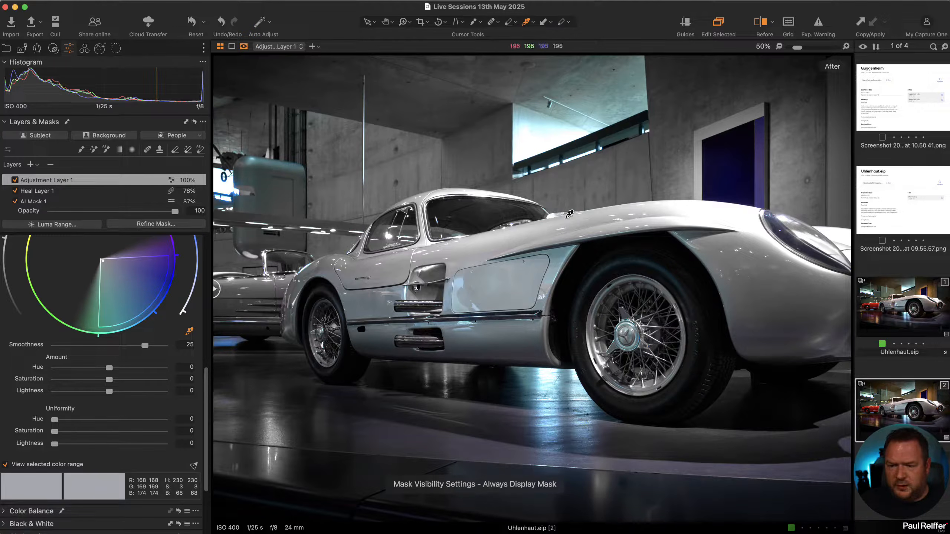
left_click(19, 464)
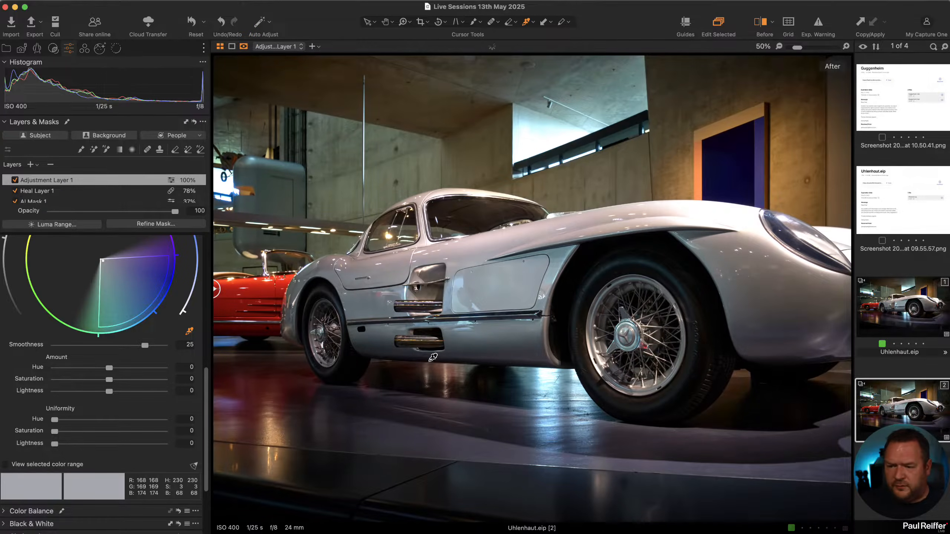
- Set the skin-tone uniformity to Hue 65.4, Saturation 70.2 and Lightness 81.1, and extend the color range slightly further into green
key("z")
left_click_drag(365, 164, 647, 386)
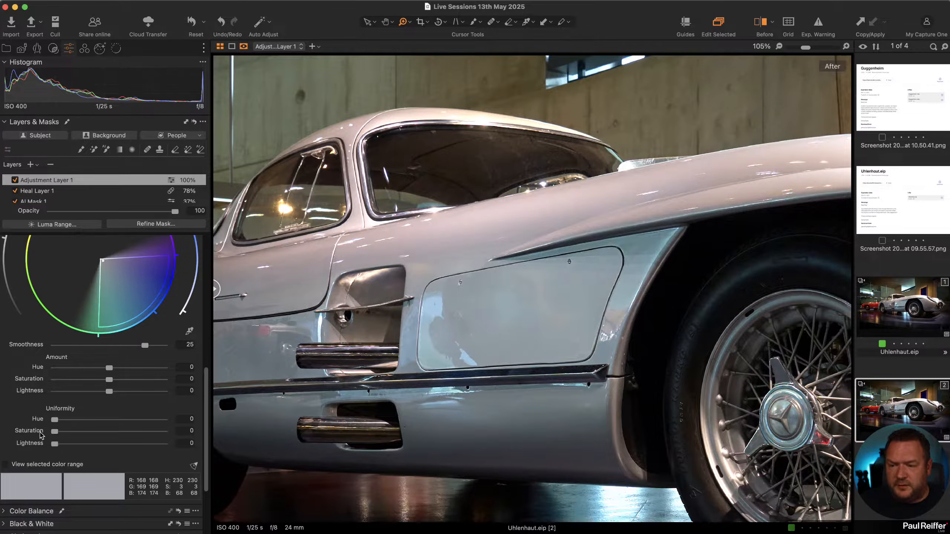
left_click_drag(55, 420, 132, 433)
left_click_drag(55, 444, 126, 420)
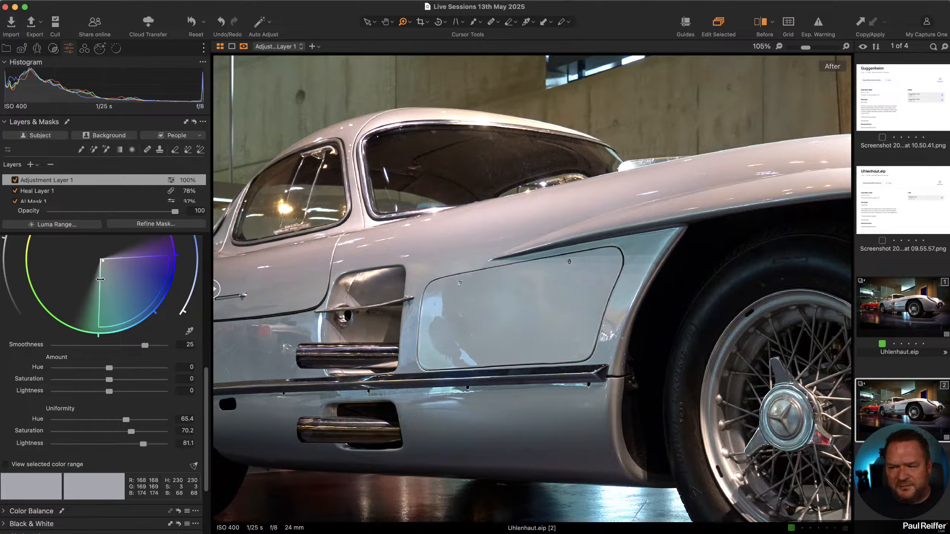
left_click_drag(99, 279, 97, 282)
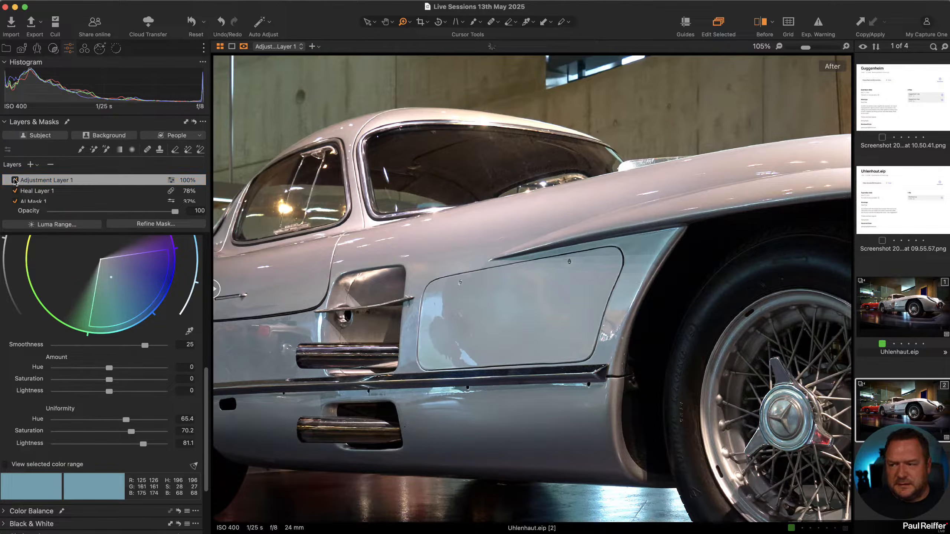
- Fill Adjustment Layer 1's mask so its color uniformity applies to the whole image, keeping the mask overlay hidden
left_click(15, 180)
left_click(15, 180)
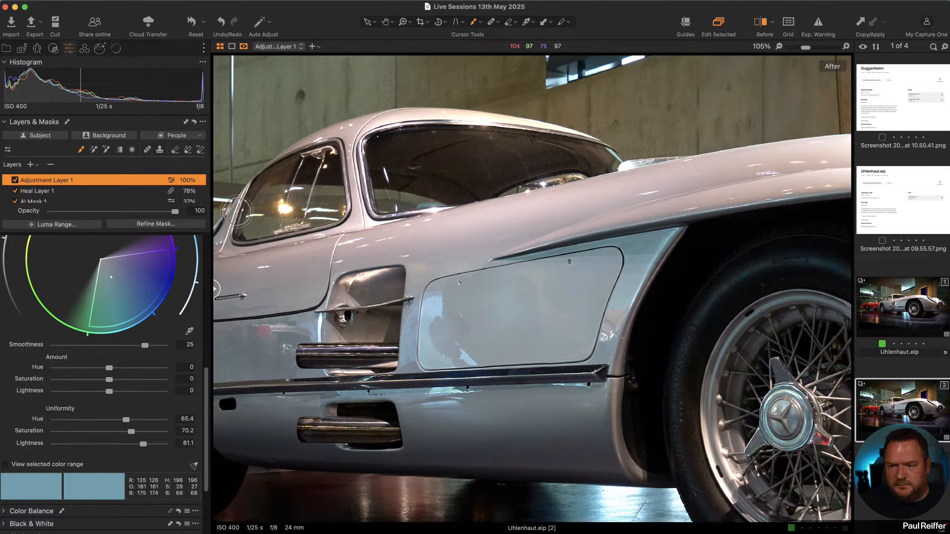
right_click(119, 183)
left_click(157, 201)
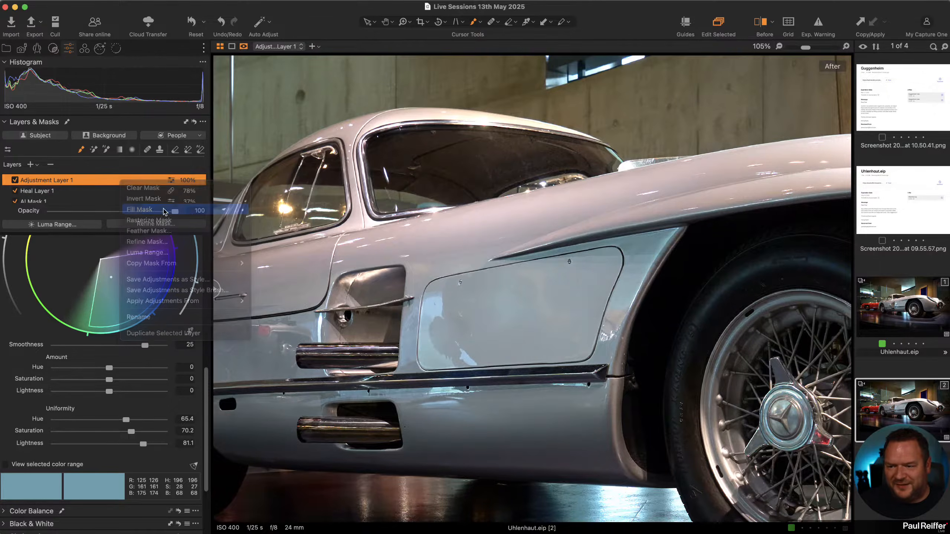
key("m")
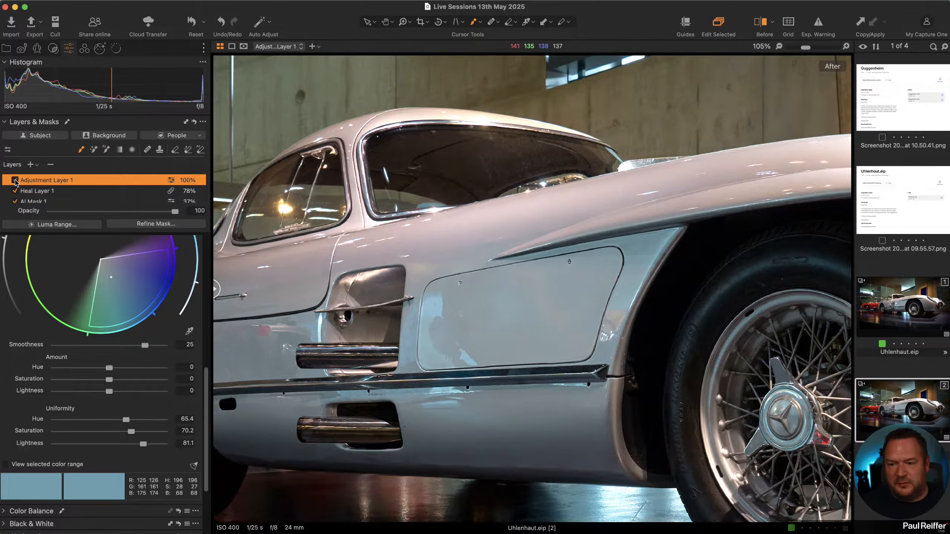
- Compare the car's side-panel reflections with Adjustment Layer 1 off and on, close up and in the full image
left_click(15, 181)
left_click(15, 180)
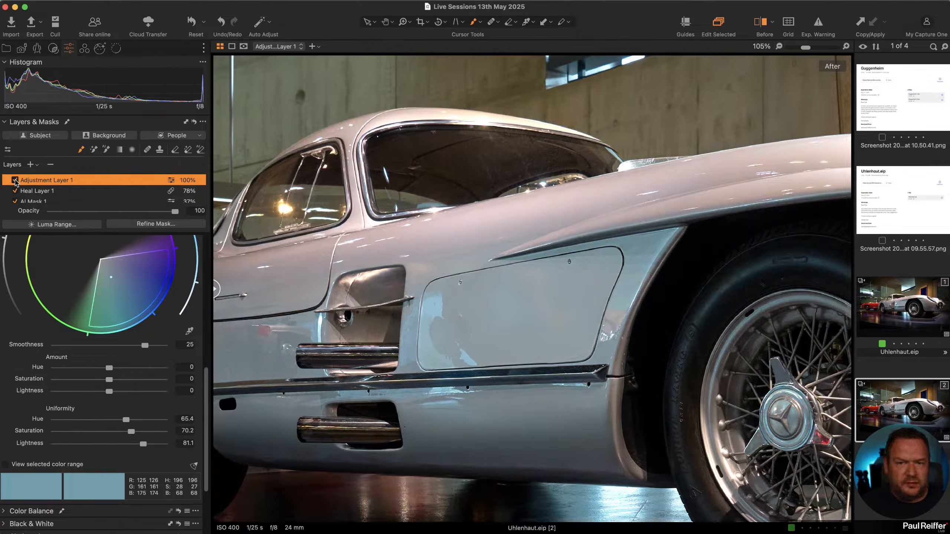
left_click(15, 181)
left_click(15, 181)
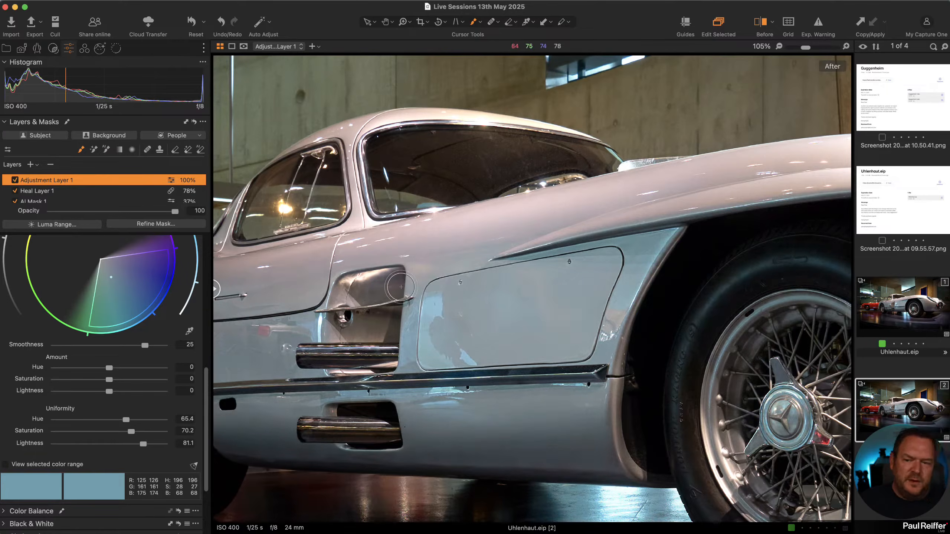
key("z")
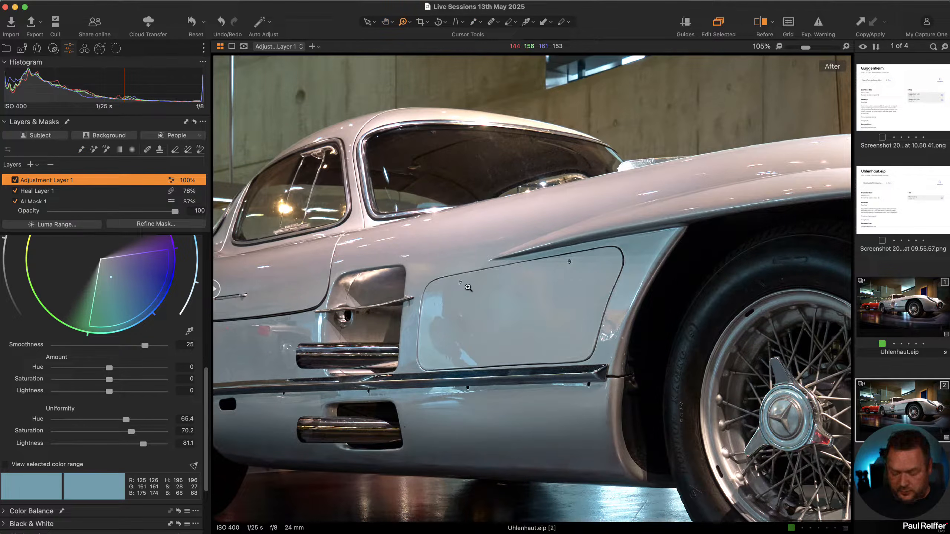
key("h")
left_click(450, 244)
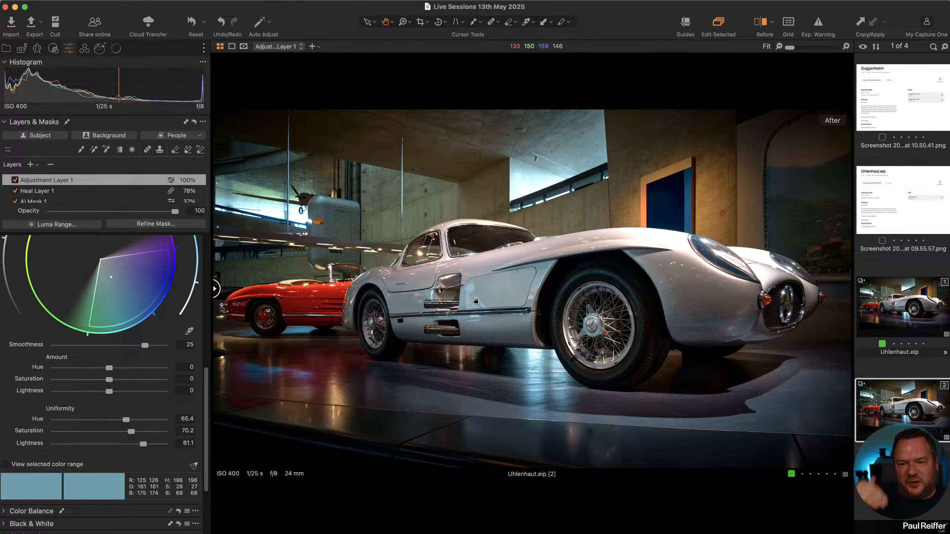
- Check the front fender up close and switch off Adjustment Layer 1
left_click(700, 314)
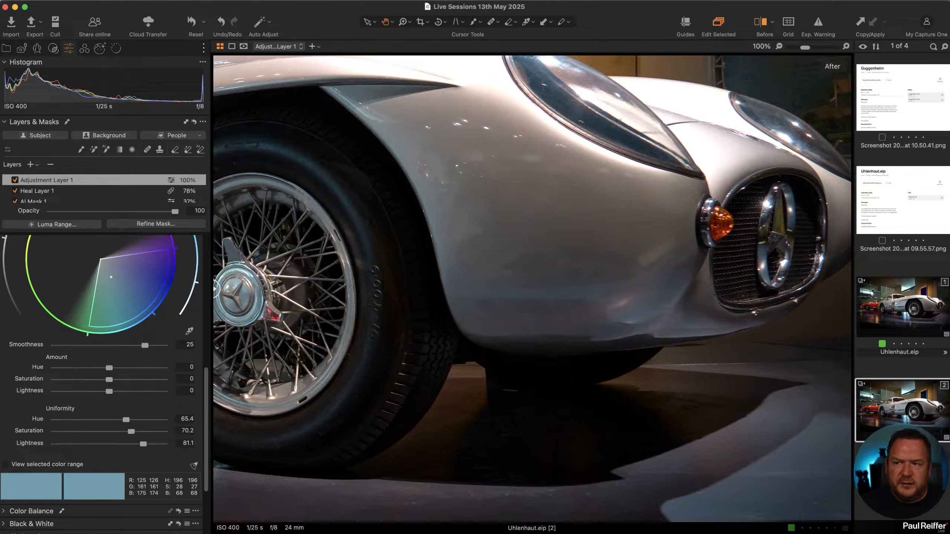
left_click(14, 181)
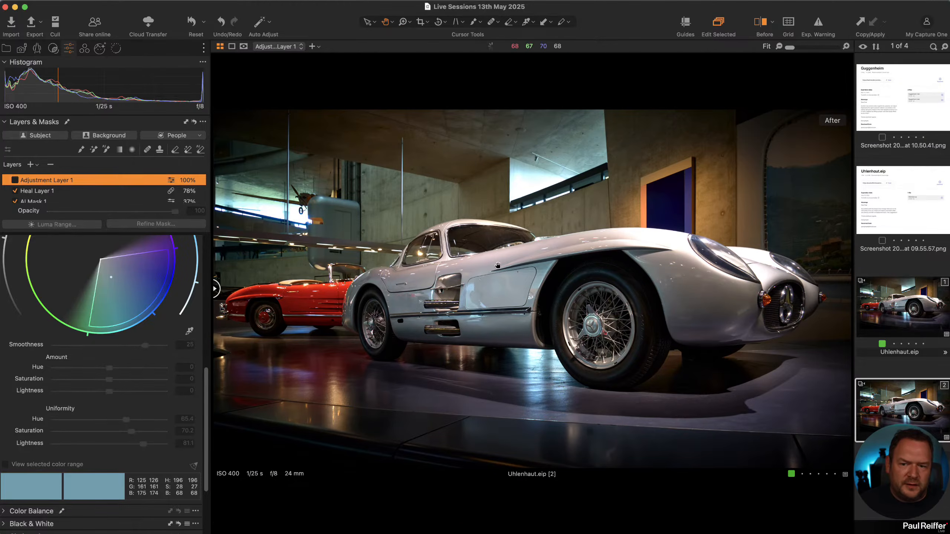
left_click(502, 265)
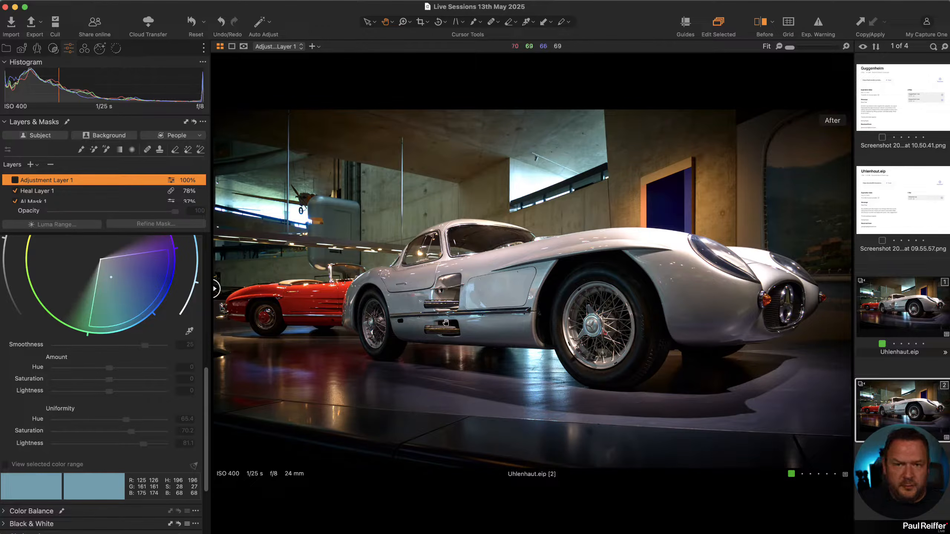
scroll(497, 287, "up", 2)
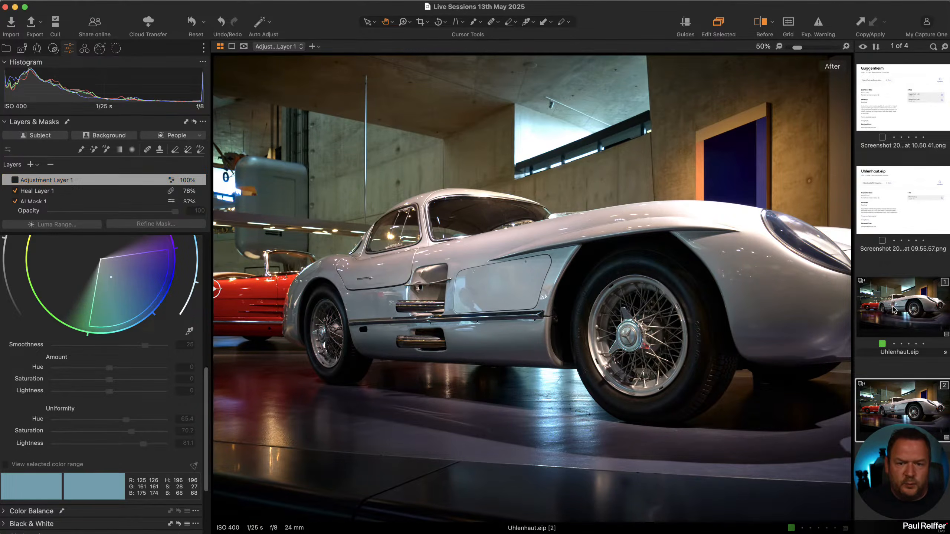
- Compare the first Uhlenhaut.eip variant, including its split before/after view, with the healed second variant
key("Left")
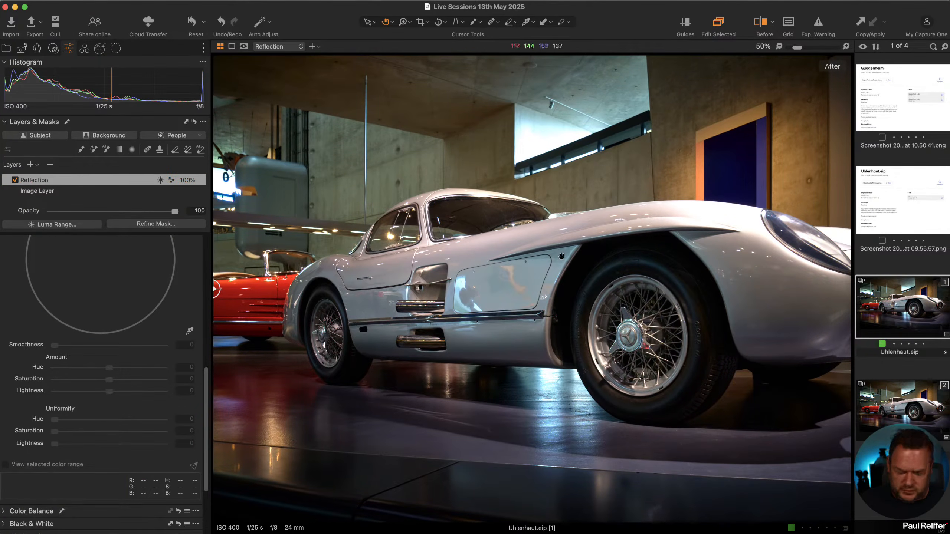
key("y")
left_click_drag(530, 288, 329, 288)
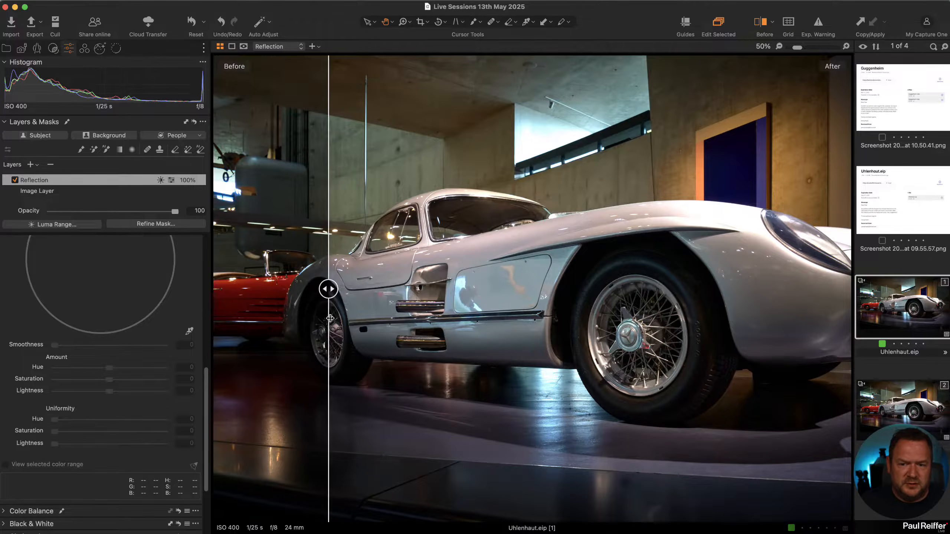
left_click(919, 413)
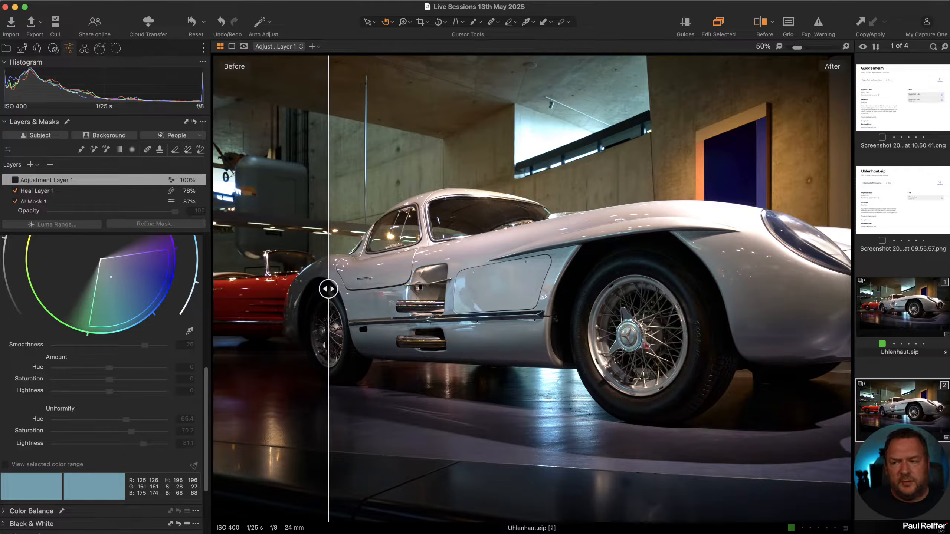
- Open the user collection containing the bird-on-branch photo and show the photo's after view in full
left_click(6, 49)
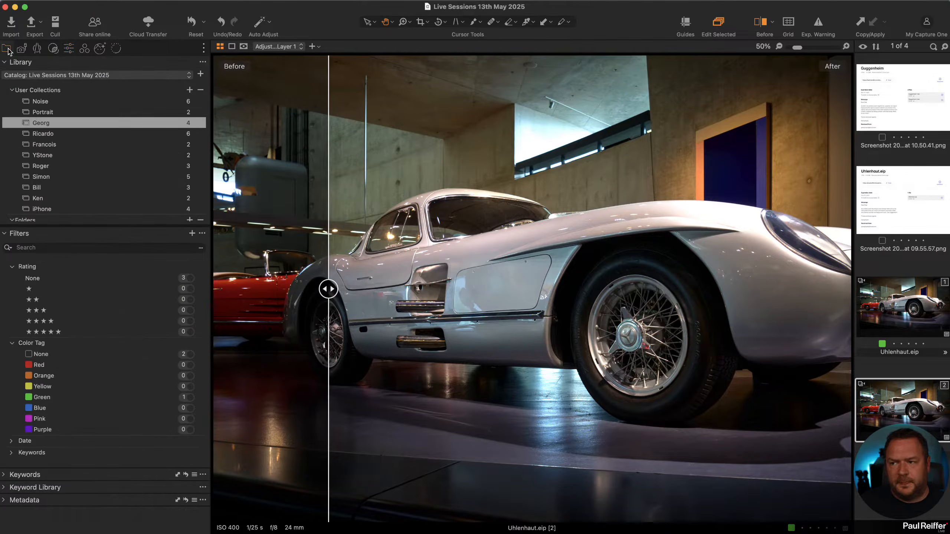
left_click(61, 134)
left_click_drag(433, 286, 332, 280)
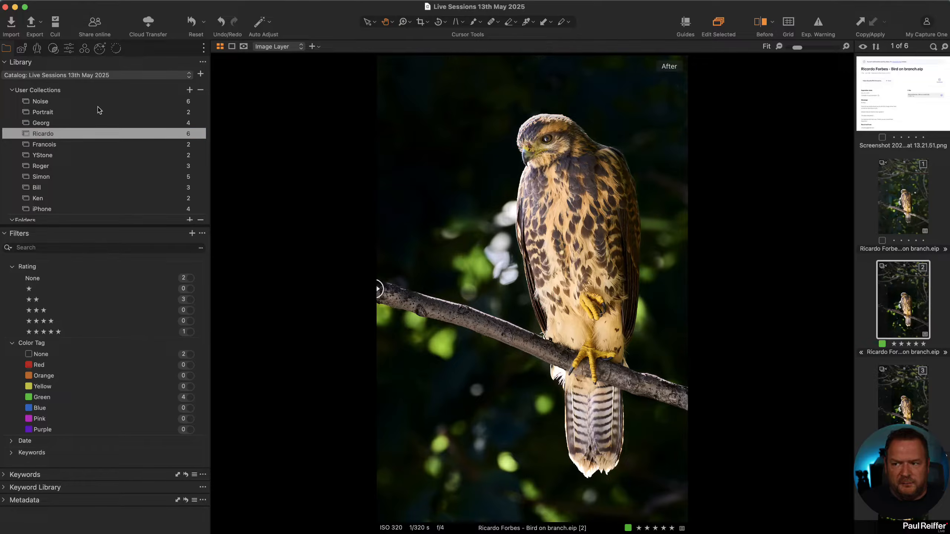
- Look at the bird photo's layers and revisit the car collection, ending back in the bird-on-branch collection
left_click(69, 49)
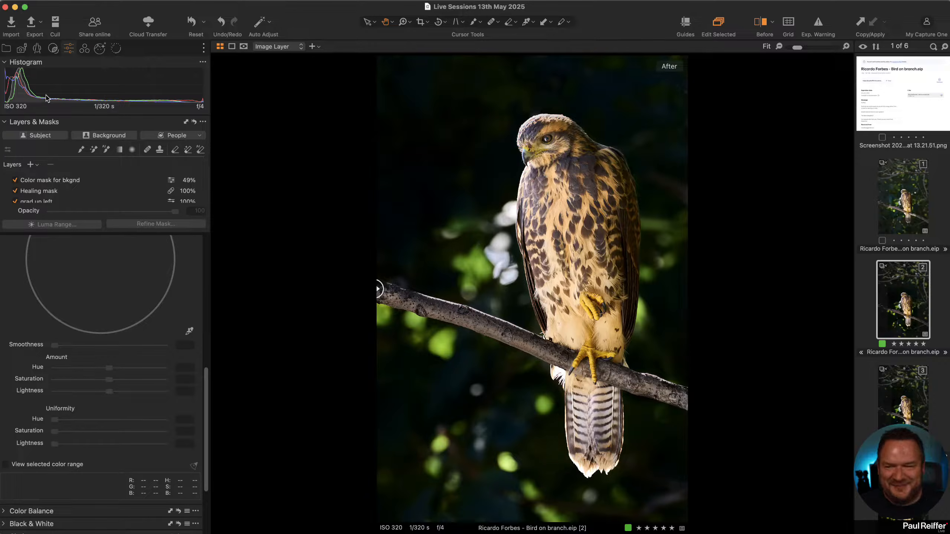
left_click(6, 49)
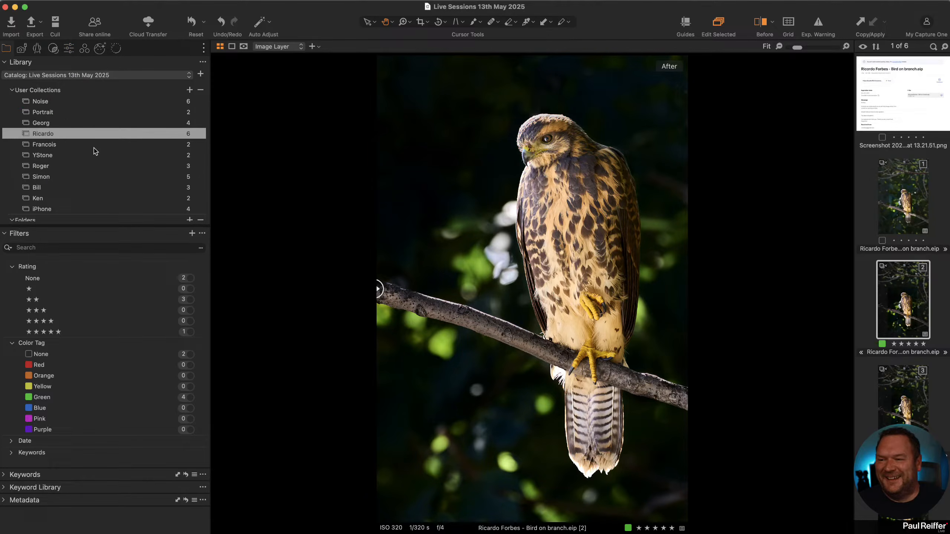
left_click(61, 123)
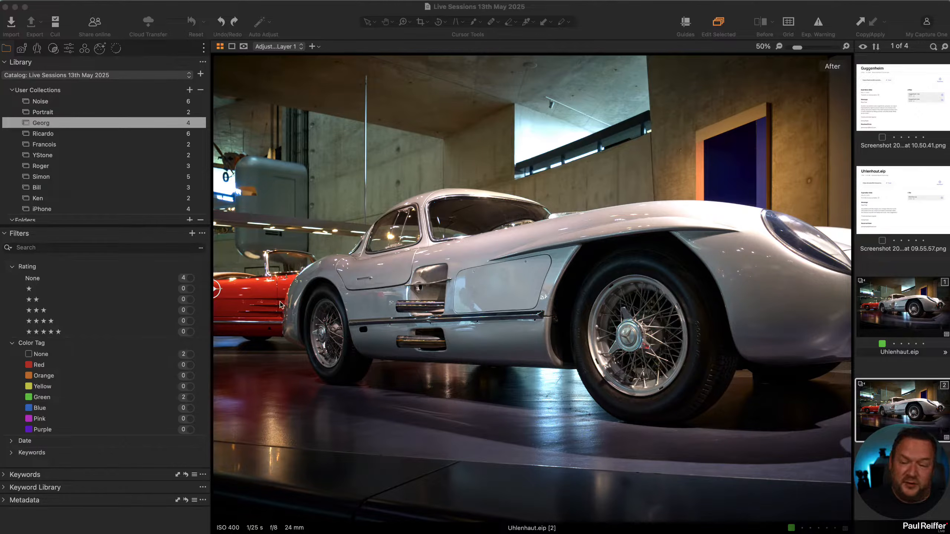
left_click(54, 135)
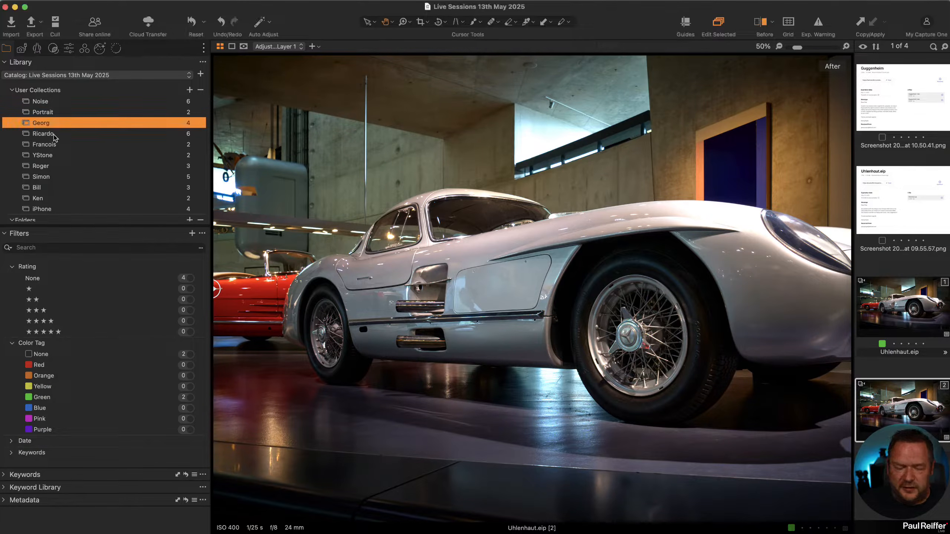
left_click(54, 135)
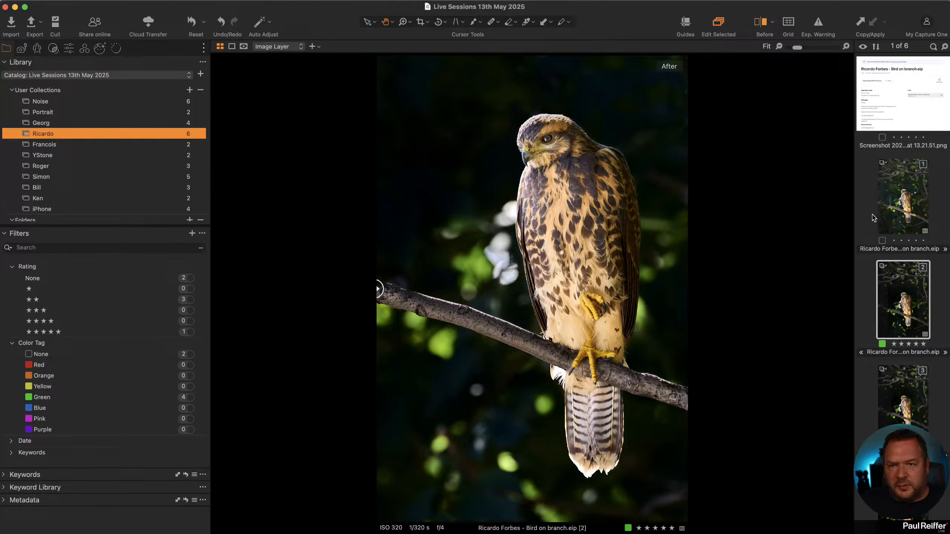
- Compare the second bird variant before and after in split view, including the head at 100%, and look at the reset options
key("y")
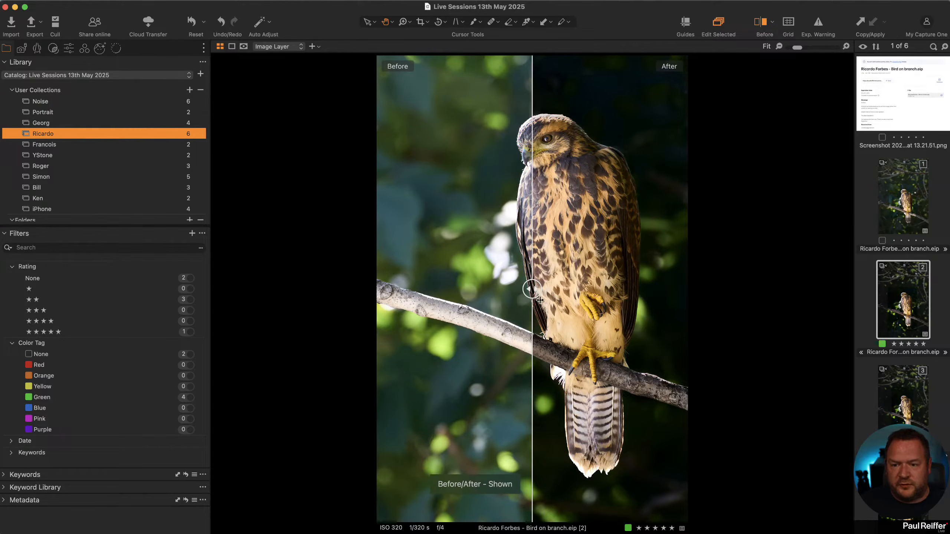
left_click_drag(792, 301, 463, 350)
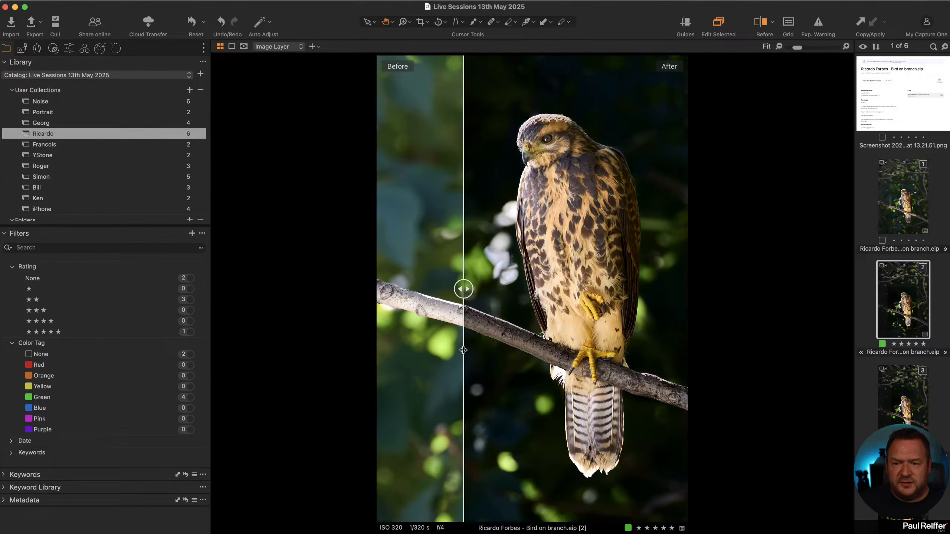
double_click(545, 140)
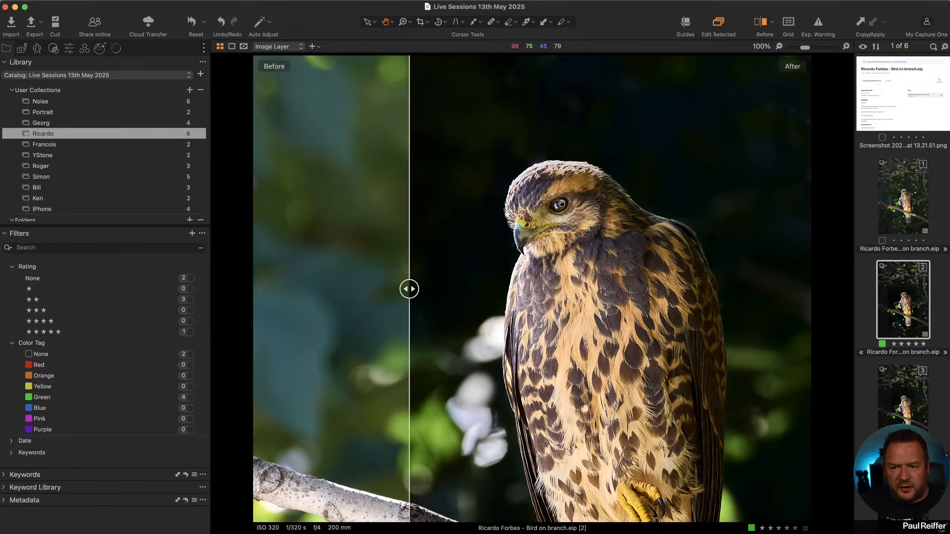
left_click(203, 22)
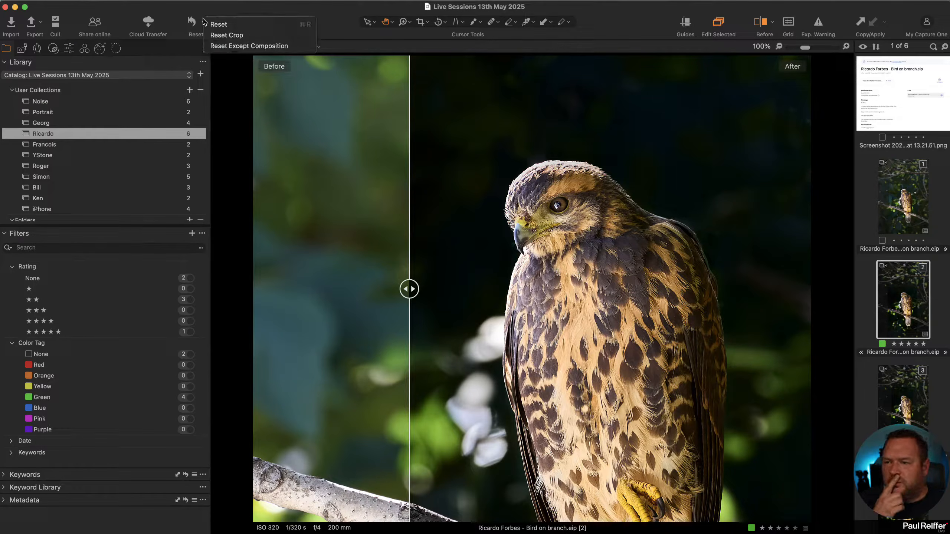
left_click(291, 13)
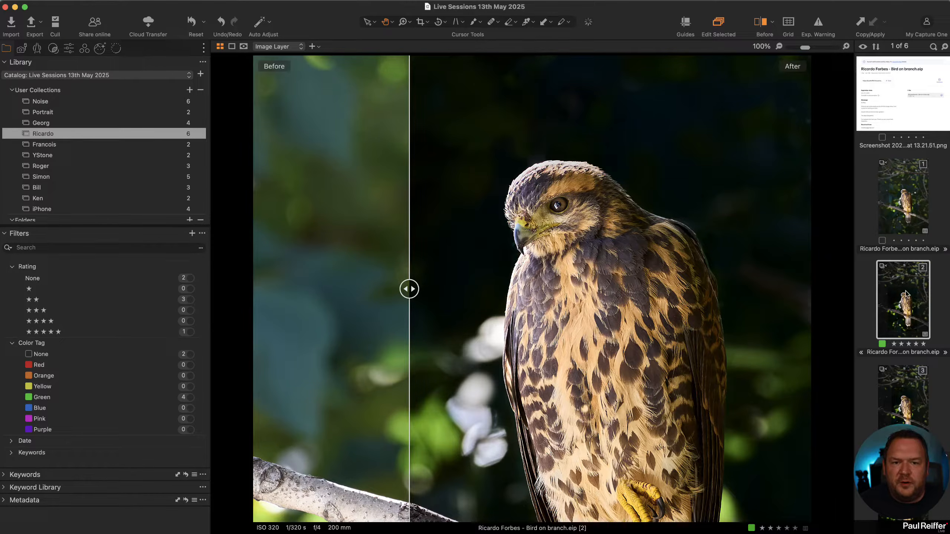
- Clone the second bird variant, place the clone directly after it, and return to the second variant with the whole photo in view
right_click(891, 291)
left_click(906, 332)
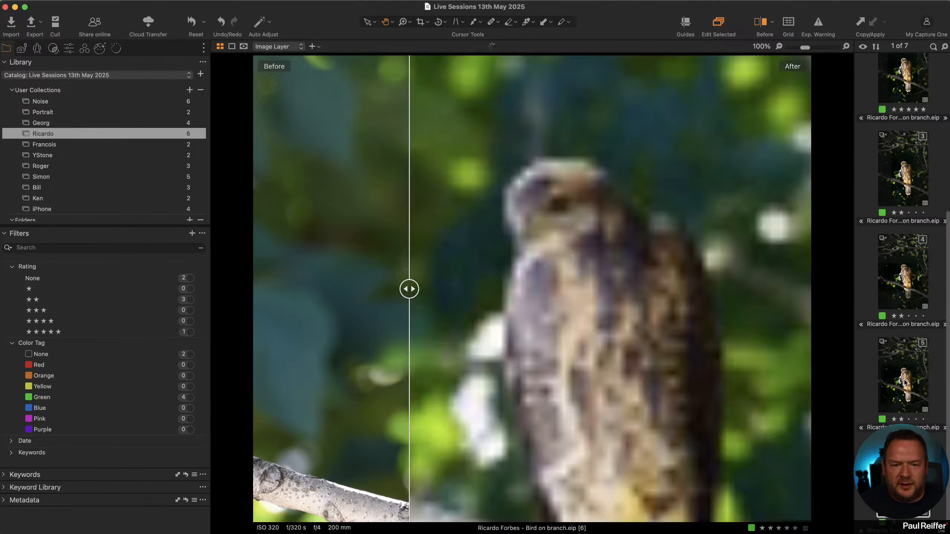
left_click_drag(409, 289, 211, 292)
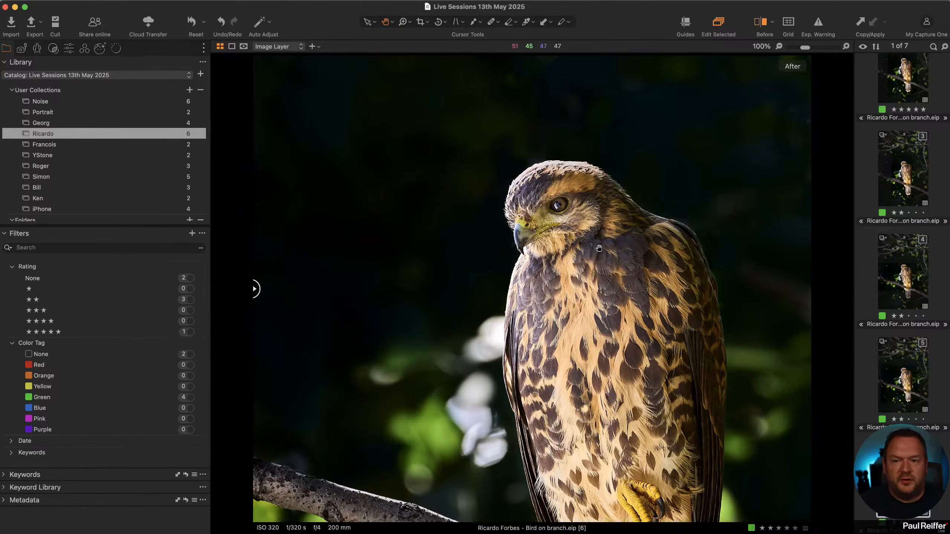
left_click_drag(907, 474, 875, 153)
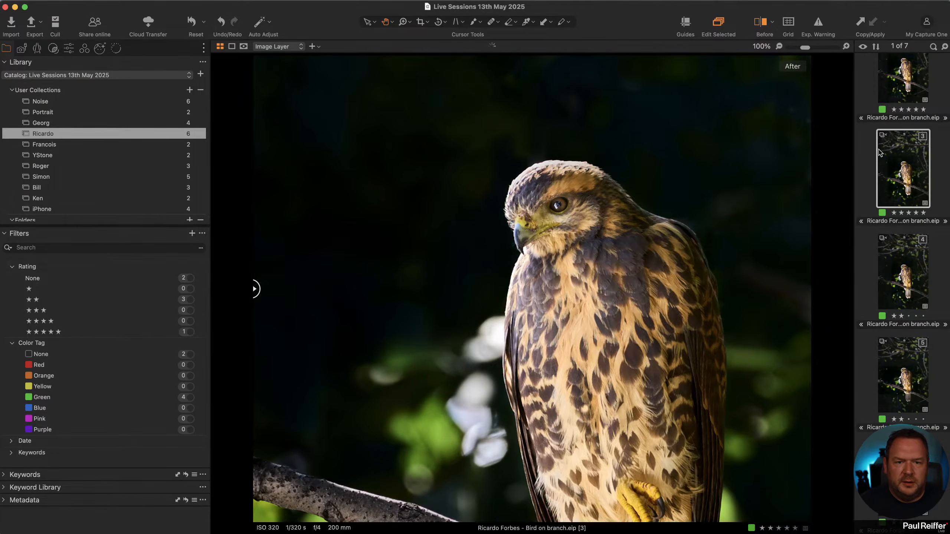
left_click(898, 84)
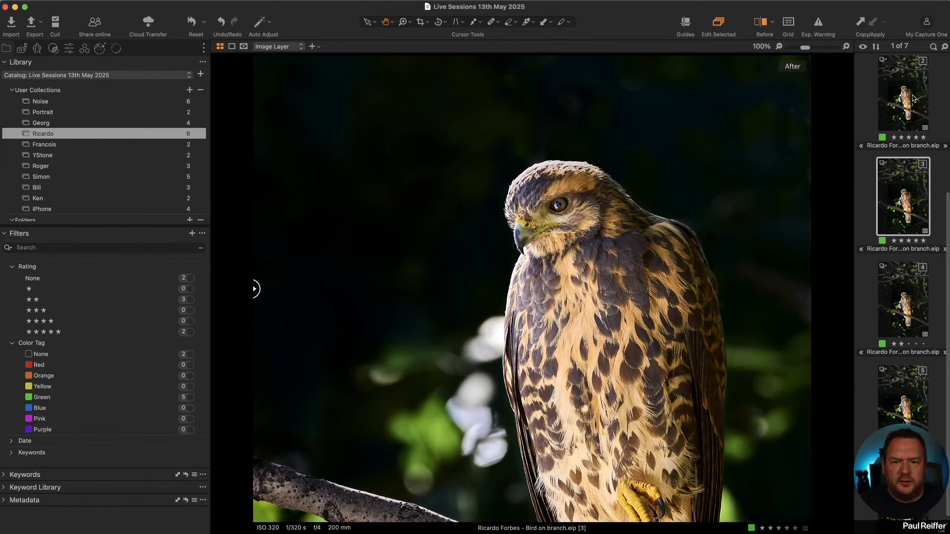
left_click(473, 205)
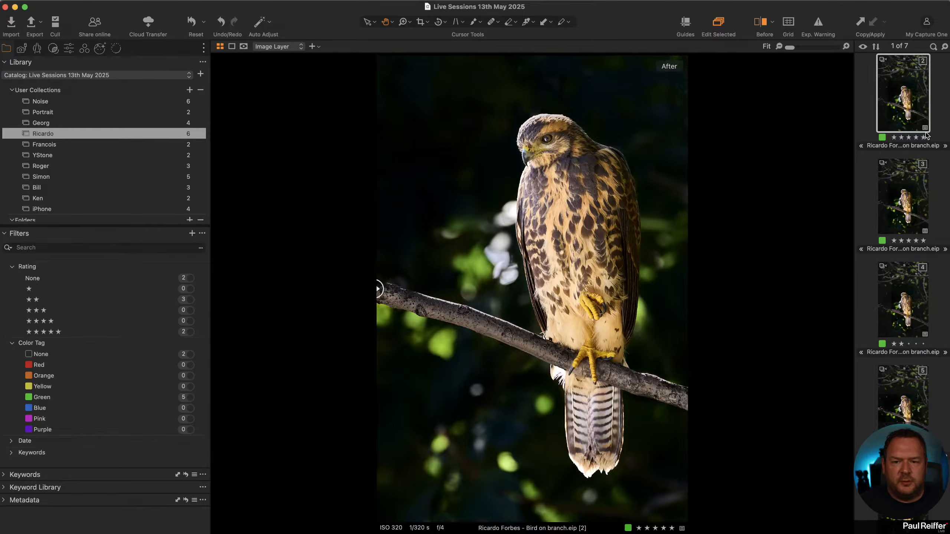
- Try a full reset of the second bird variant's adjustments and undo it
key("super+r")
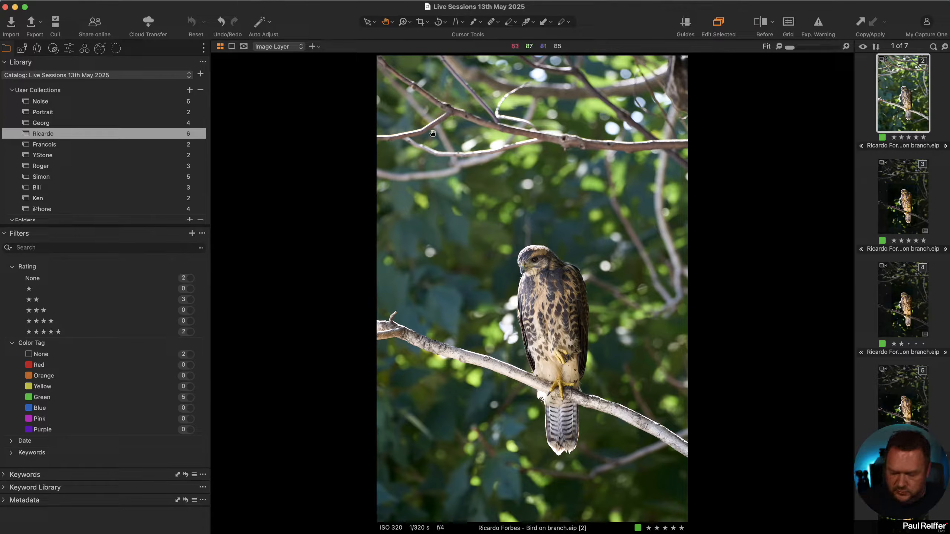
left_click(23, 0)
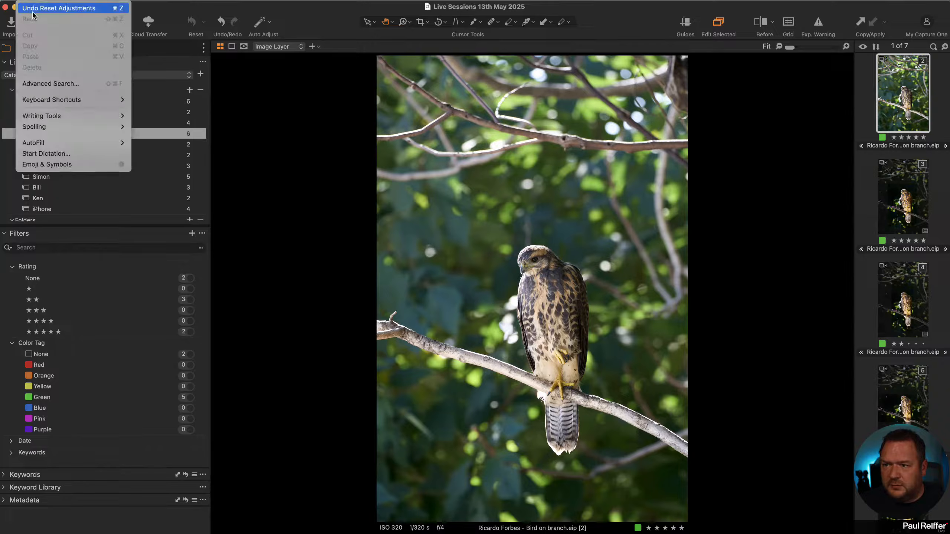
left_click(29, 8)
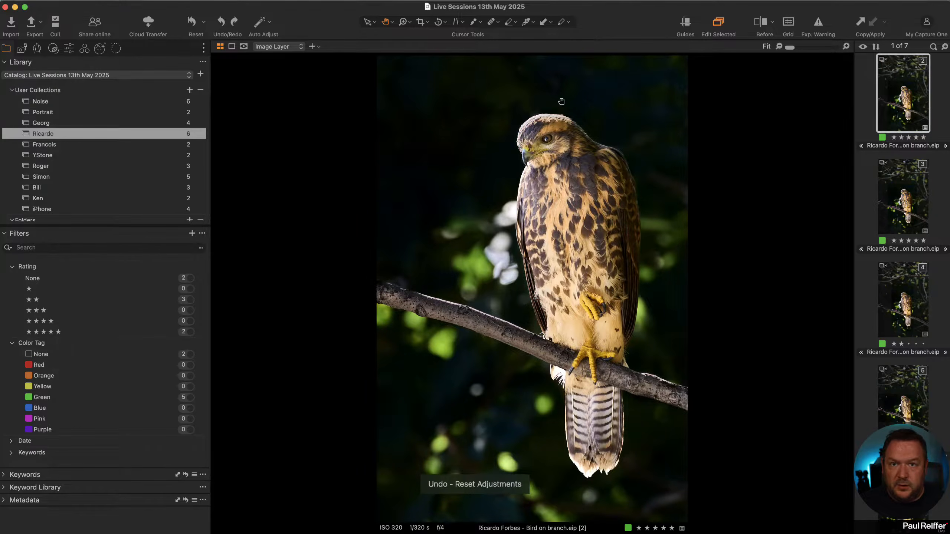
- Reset the second bird variant except for its composition and show it side by side with the edited third variant
left_click(205, 25)
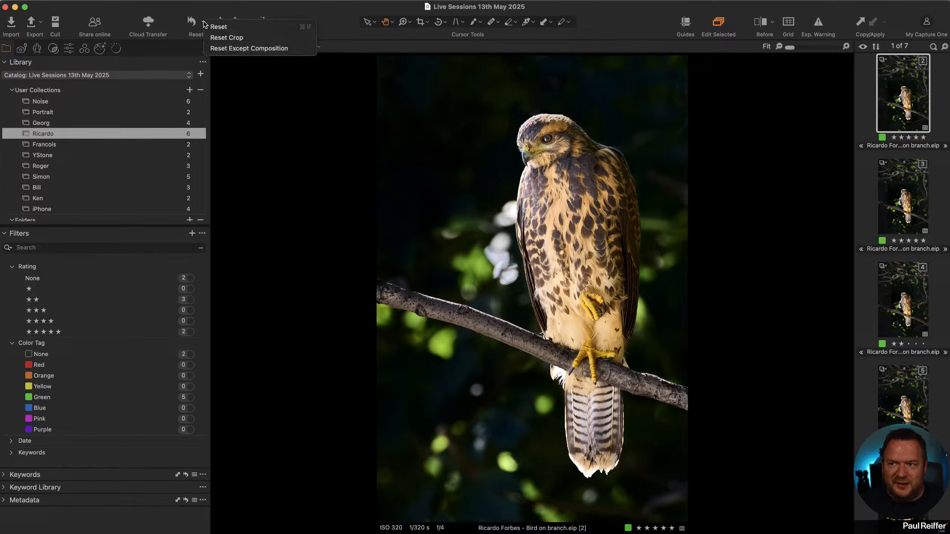
left_click(276, 51)
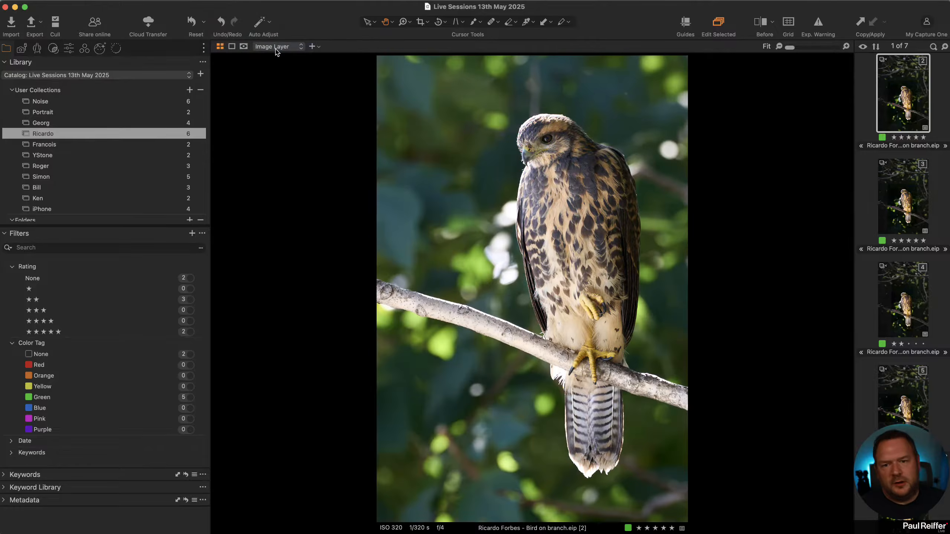
left_click(903, 209, "super")
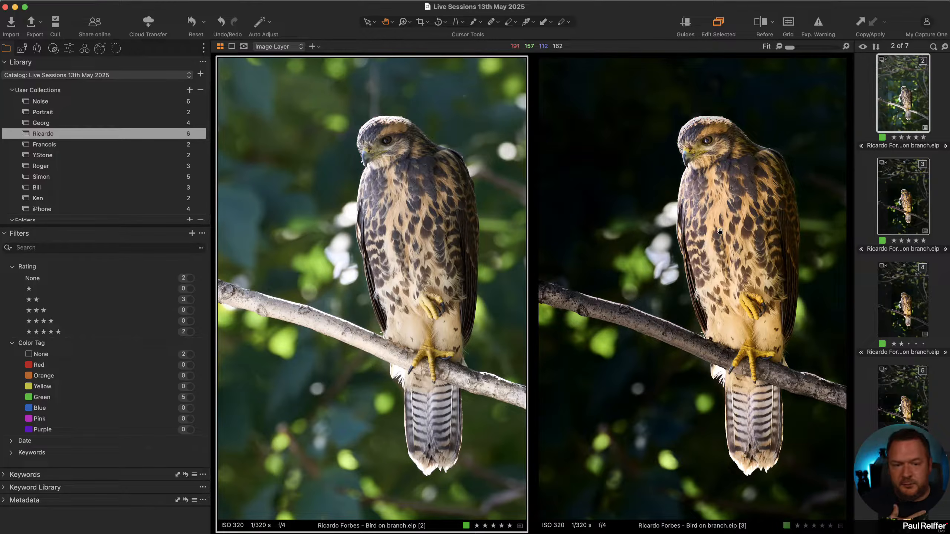
- Check the fifth variant, compare the bird's head in the second and third variants at 200%, and return to the full third variant
left_click(894, 399)
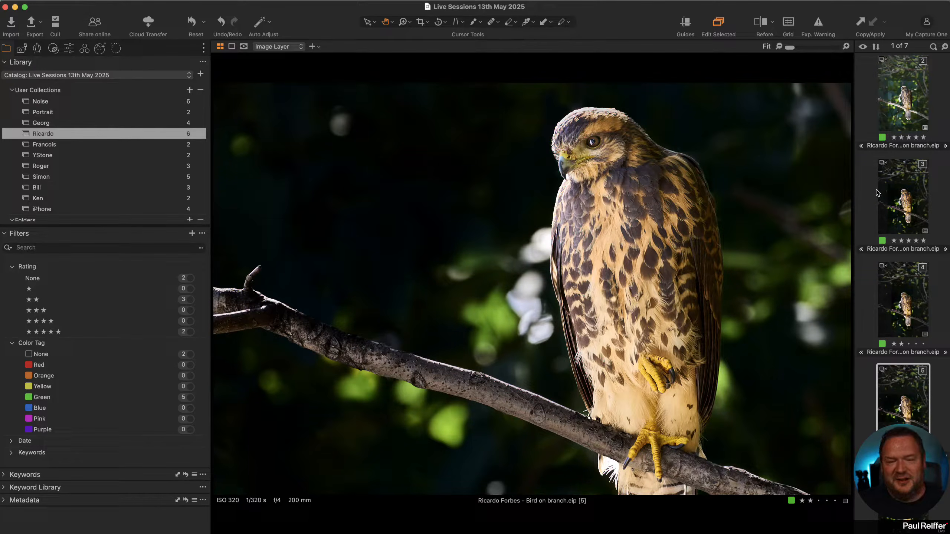
left_click(914, 199)
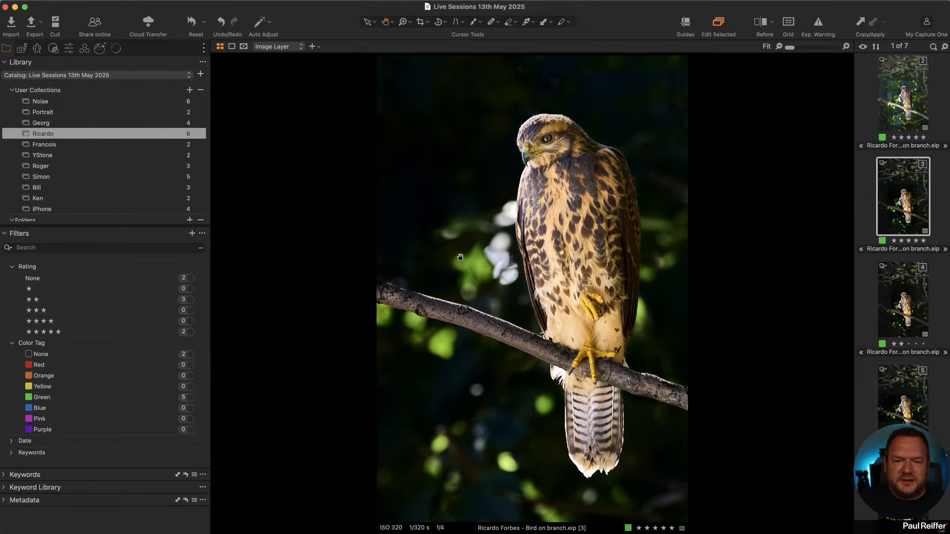
left_click(589, 135)
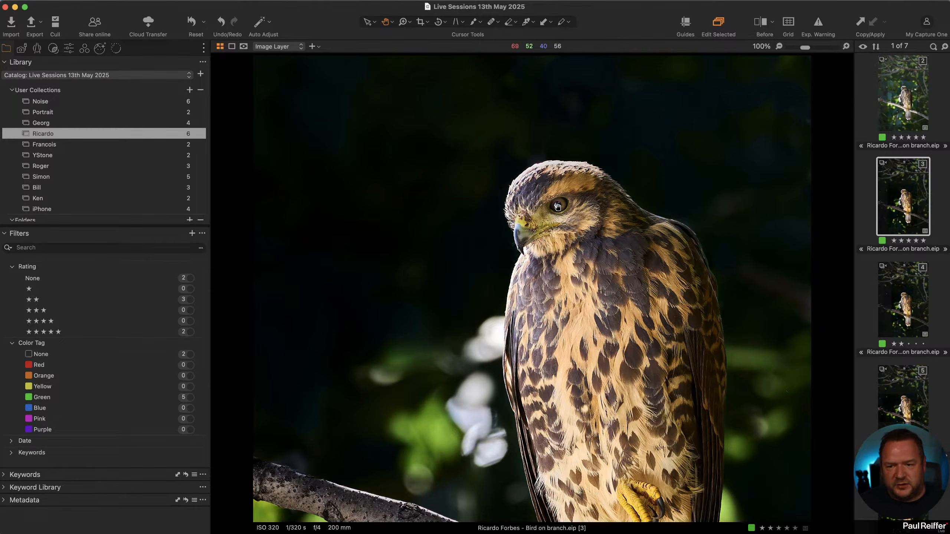
scroll(599, 210, "up", 2)
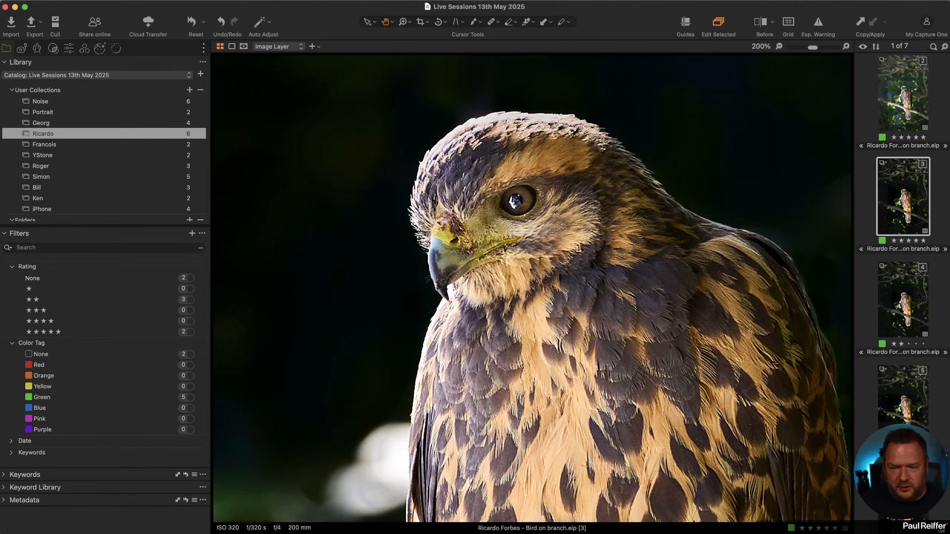
left_click(918, 98, "super")
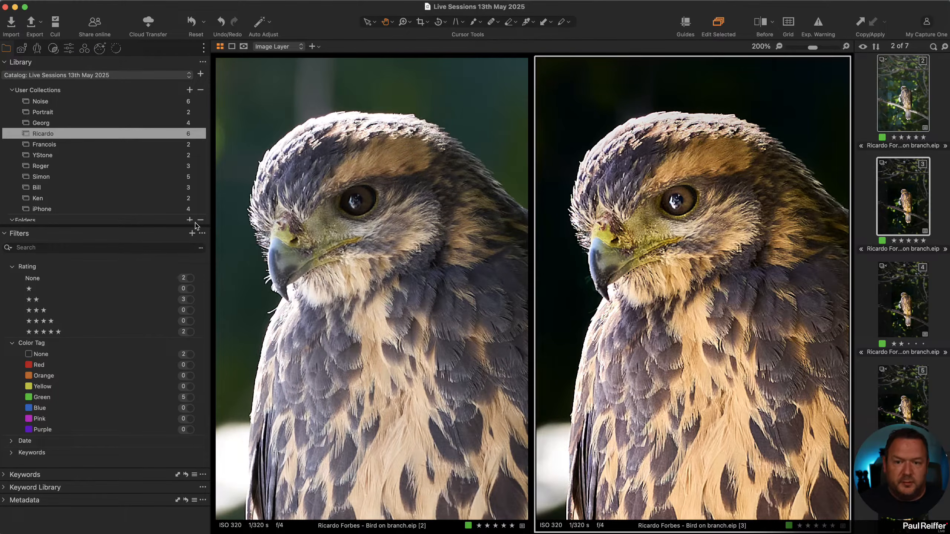
left_click(862, 214)
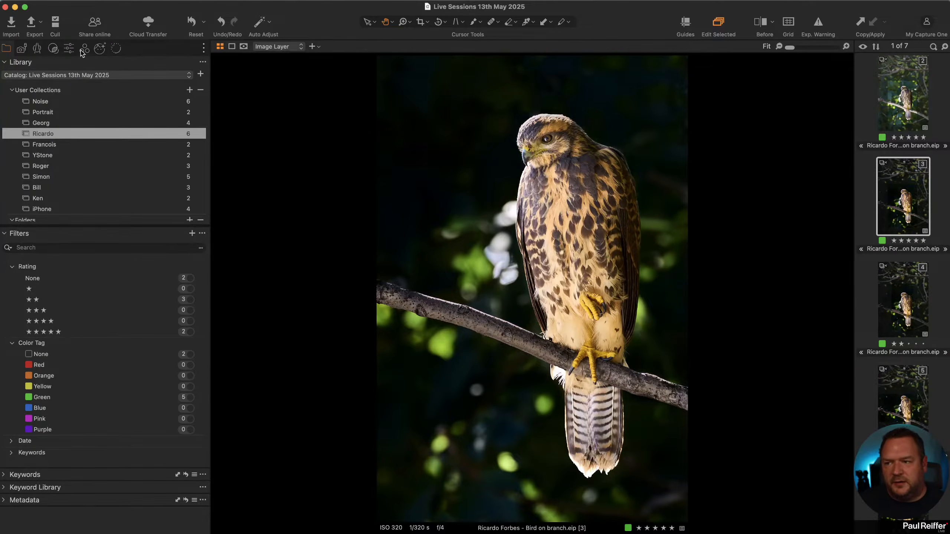
- Examine the third bird variant's layer list from the healing and brightness layers down to the Image Layer
left_click(69, 49)
scroll(64, 190, "up", 5)
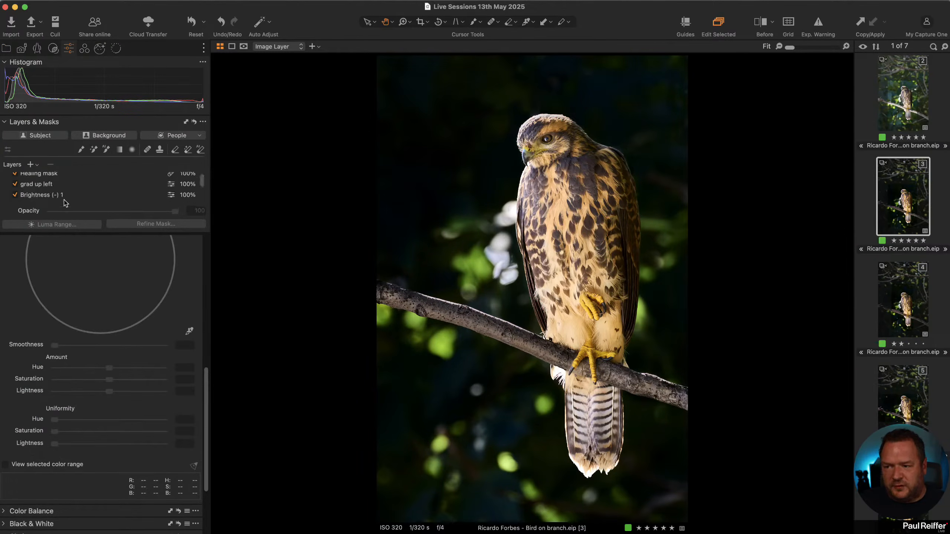
left_click(50, 179)
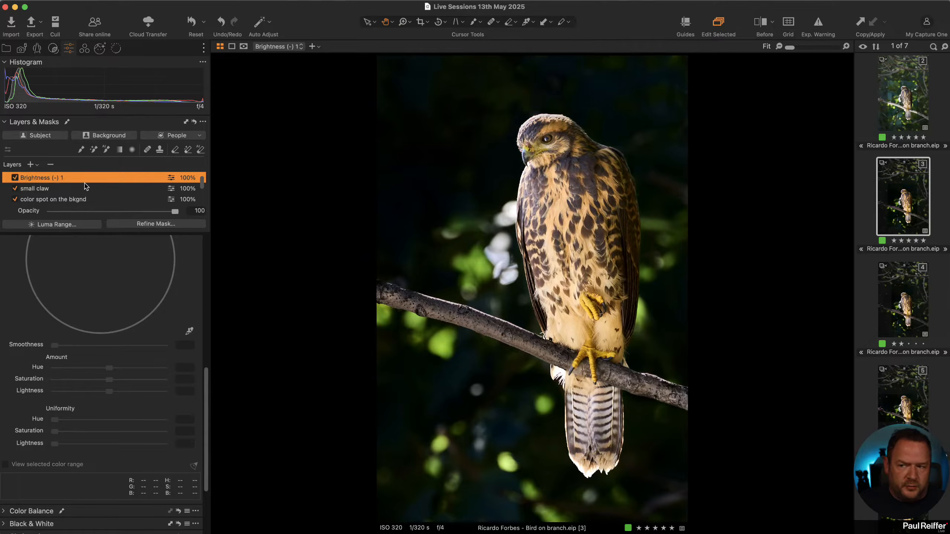
scroll(84, 191, "down", 1)
scroll(85, 191, "down", 5)
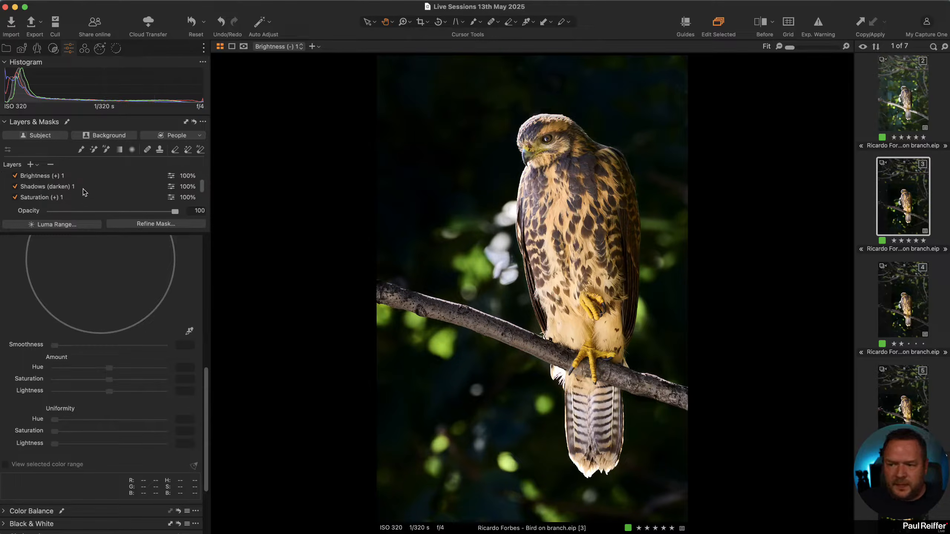
scroll(85, 192, "up", 2)
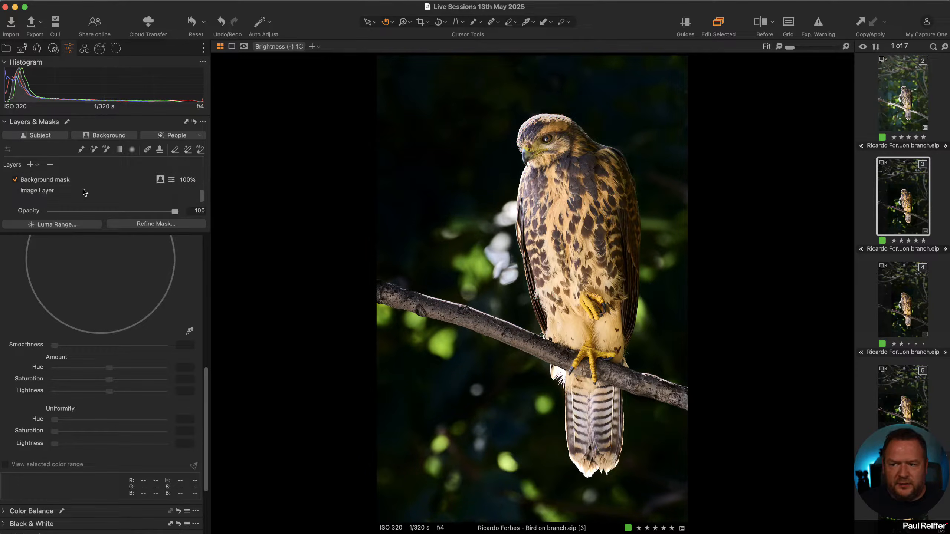
scroll(85, 192, "down", 3)
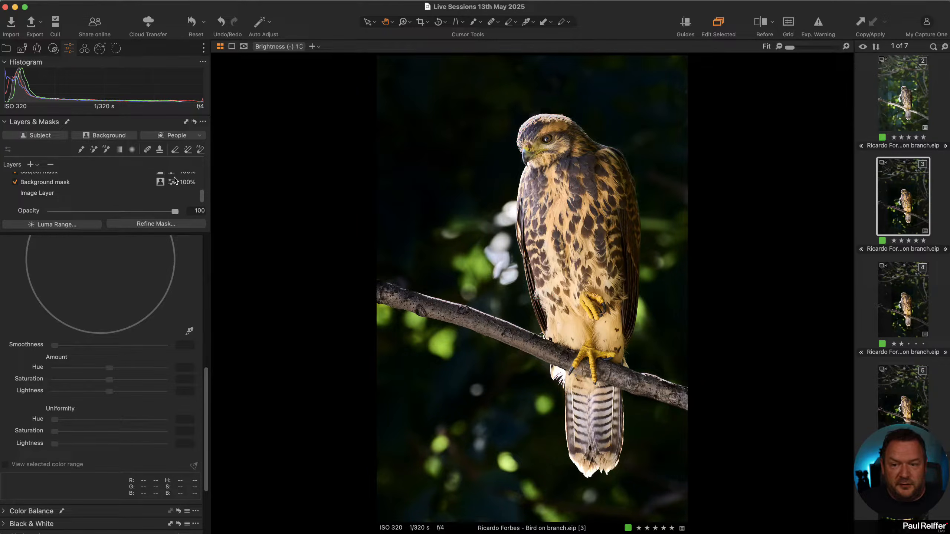
- Display the overlays of the Background mask and Subject mask layers and examine the Subject mask's white balance, exposure and high dynamic range adjustments
left_click(58, 183)
key("m")
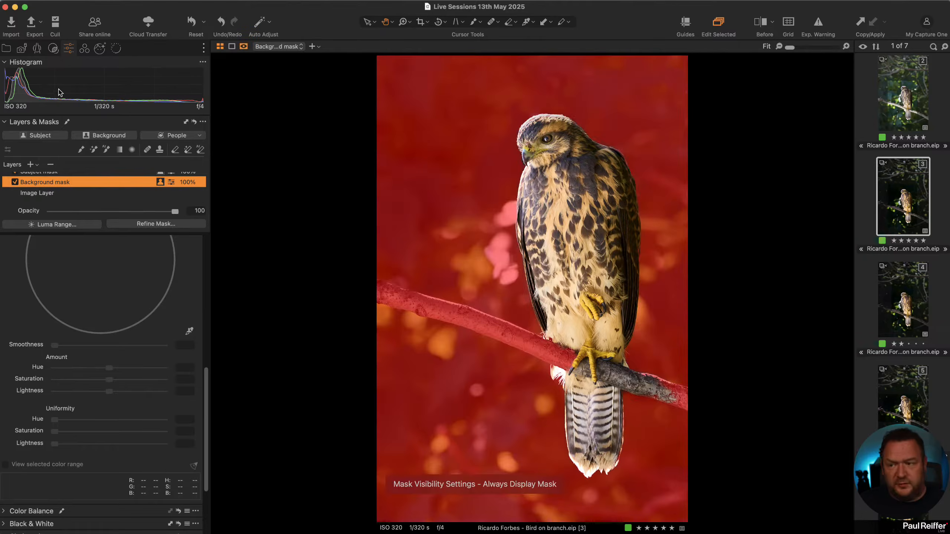
scroll(41, 191, "up", 2)
left_click(57, 192)
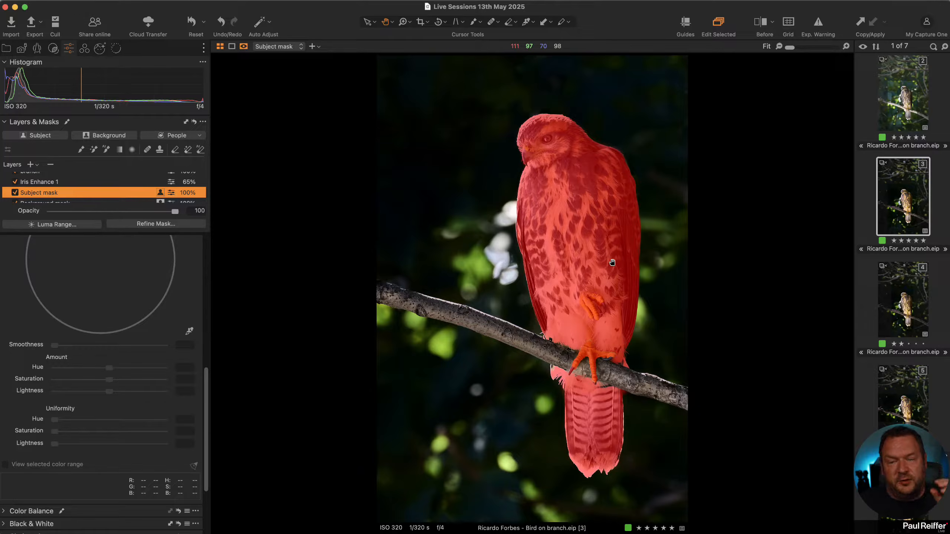
scroll(117, 303, "up", 10)
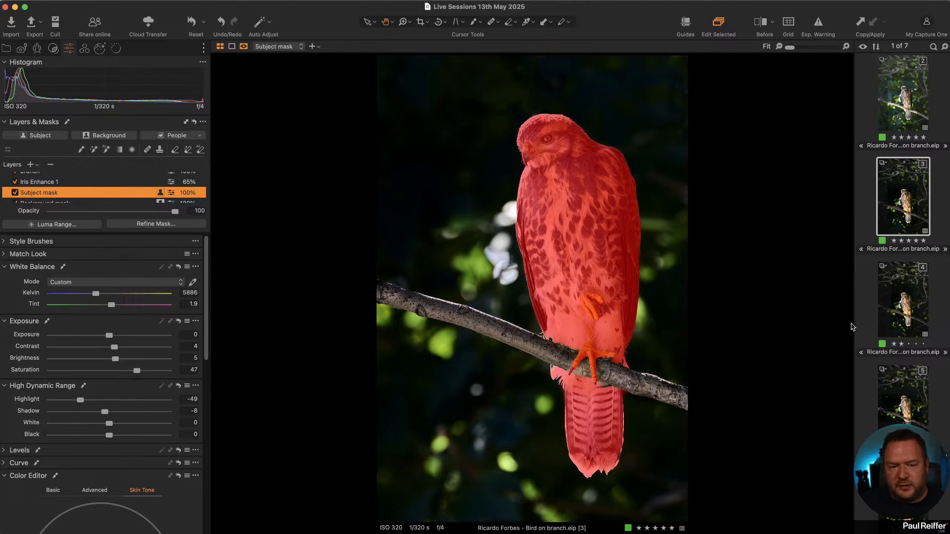
- Reselect the third bird variant and show the available reset options, including Reset Crop and Reset Except Composition
left_click(868, 281)
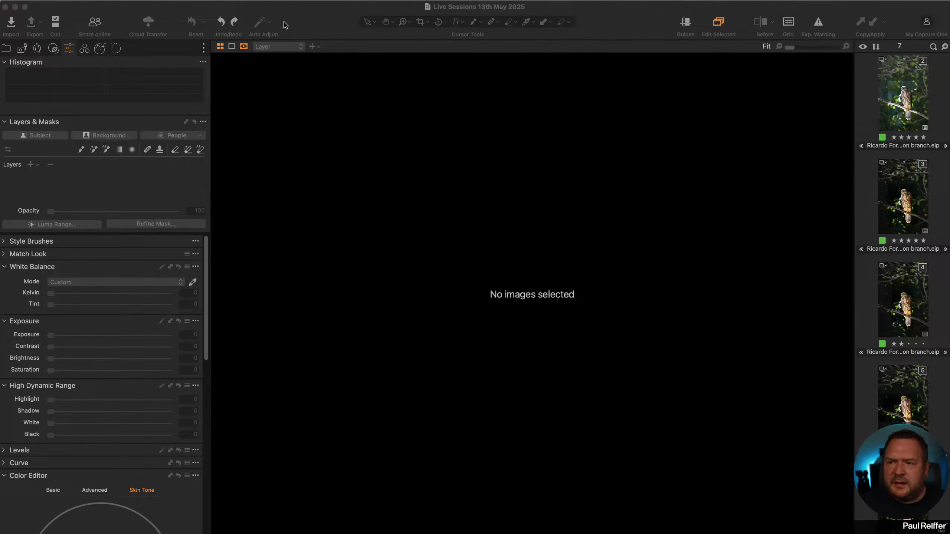
left_click(298, 18)
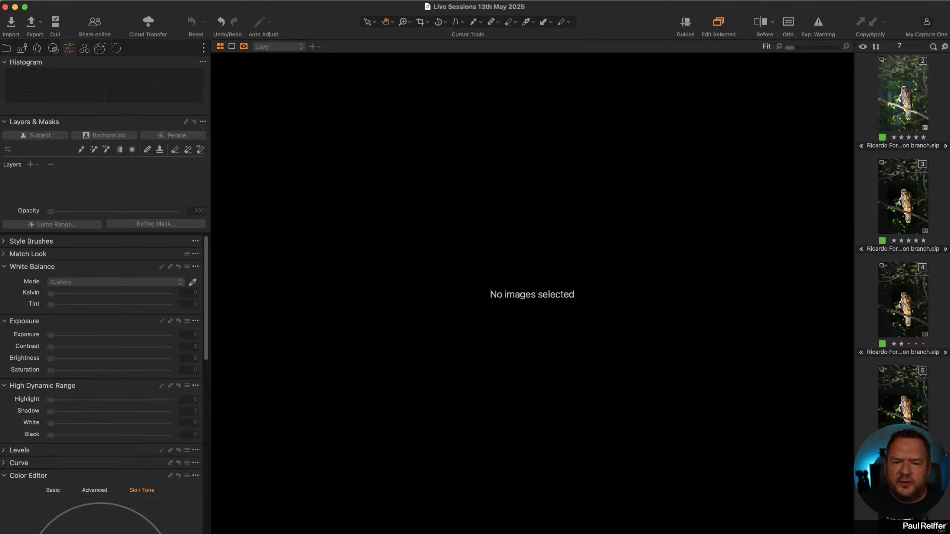
left_click(909, 202)
left_click(203, 23)
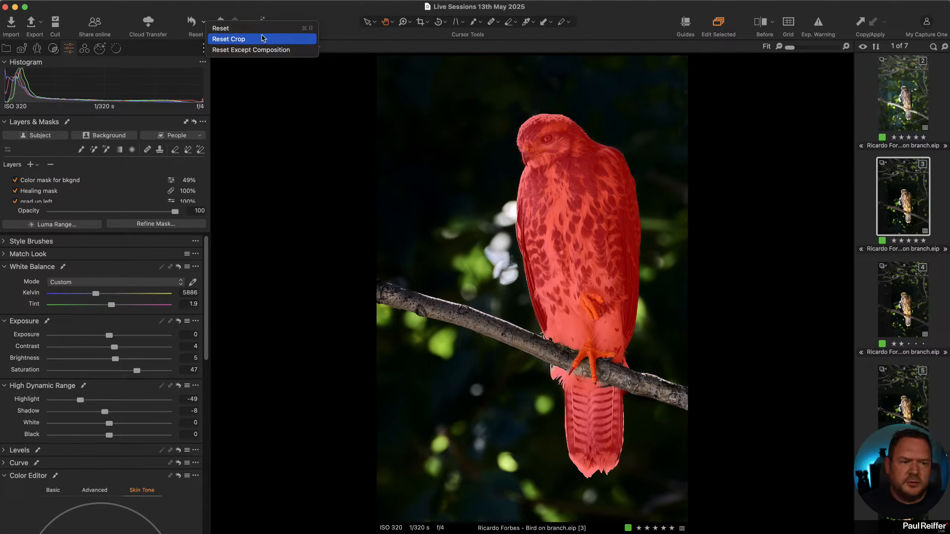
left_click(323, 12)
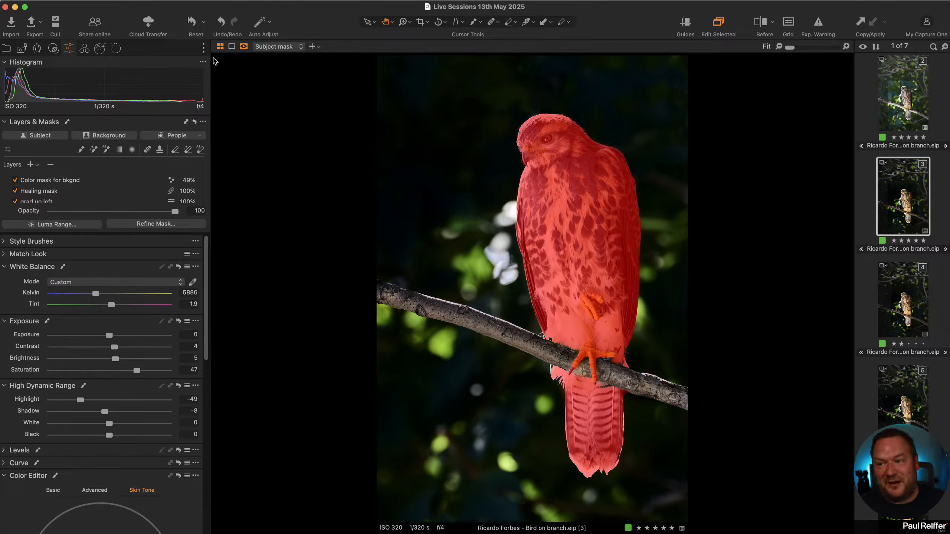
left_click(205, 23)
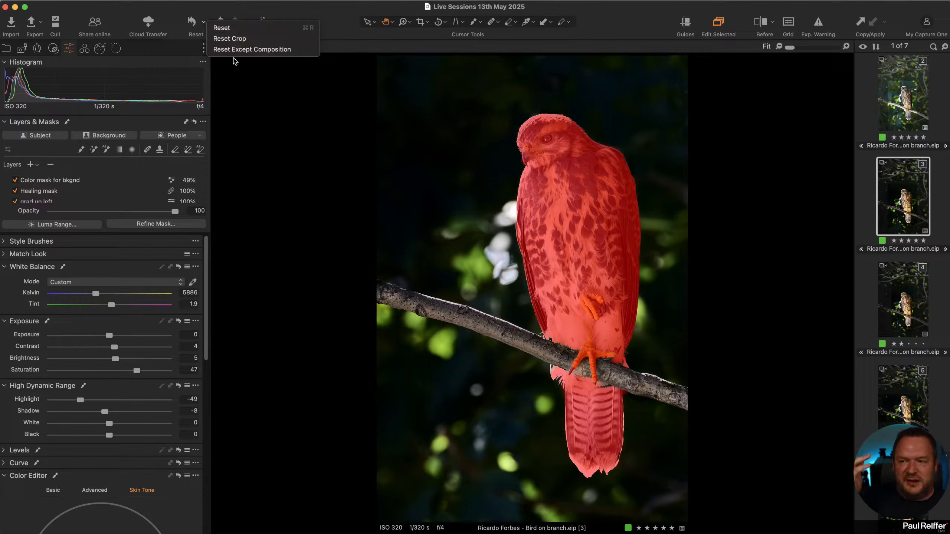
- Close the reset options without applying any, hide the Subject mask overlay, and compare the second and third bird variants
left_click(335, 15)
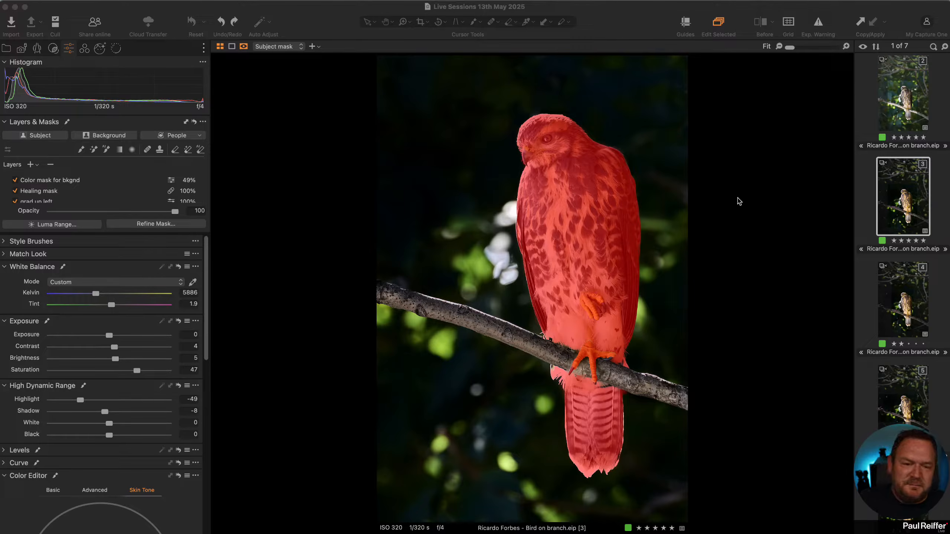
left_click(864, 200)
left_click(908, 212)
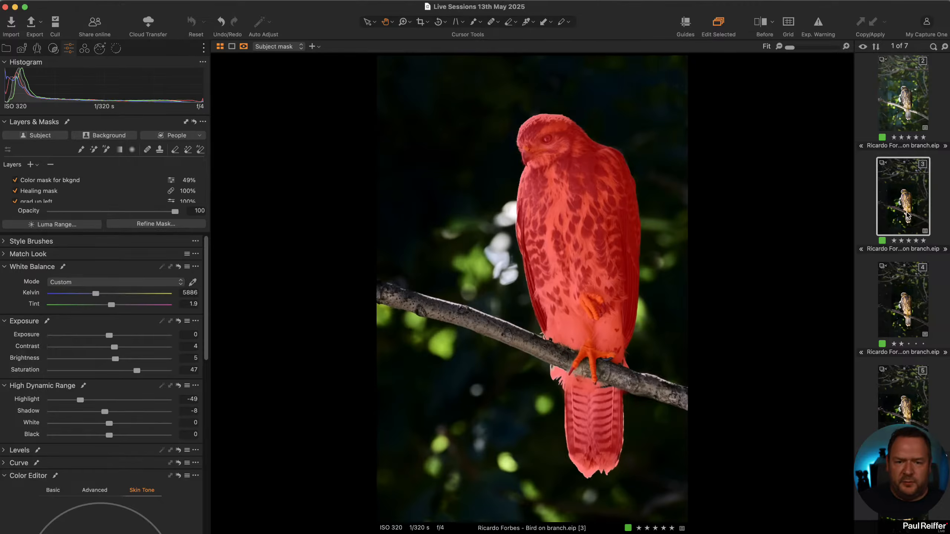
key("m")
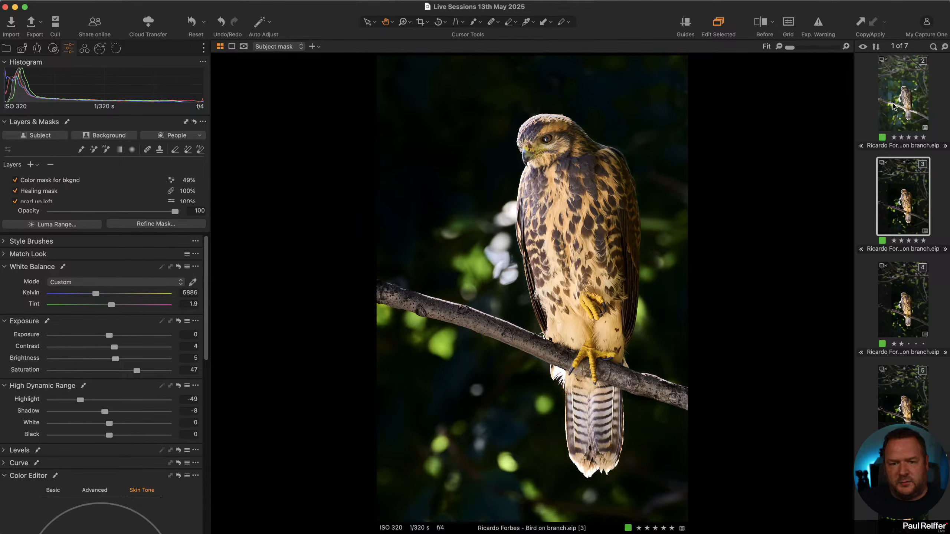
left_click(905, 103)
left_click(920, 192)
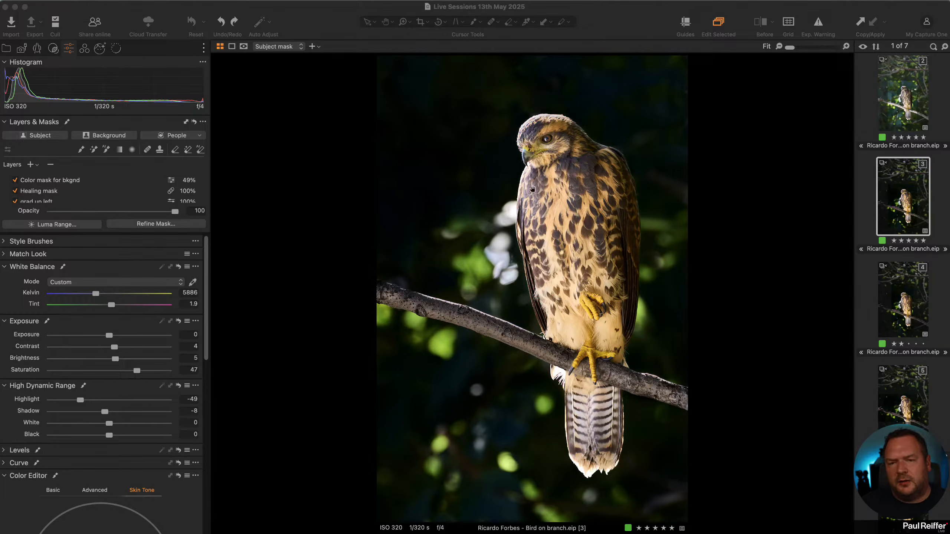
- Check the Background mask layer's overlay on the third variant, hide it, and set the layer's Highlight to -47 and White to -73
scroll(72, 182, "up", 5)
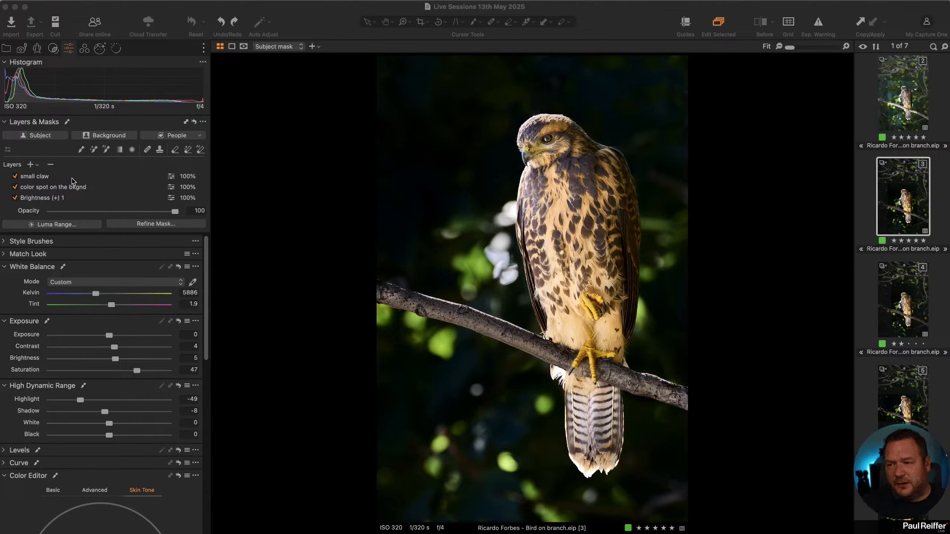
scroll(74, 181, "down", 5)
scroll(68, 187, "down", 5)
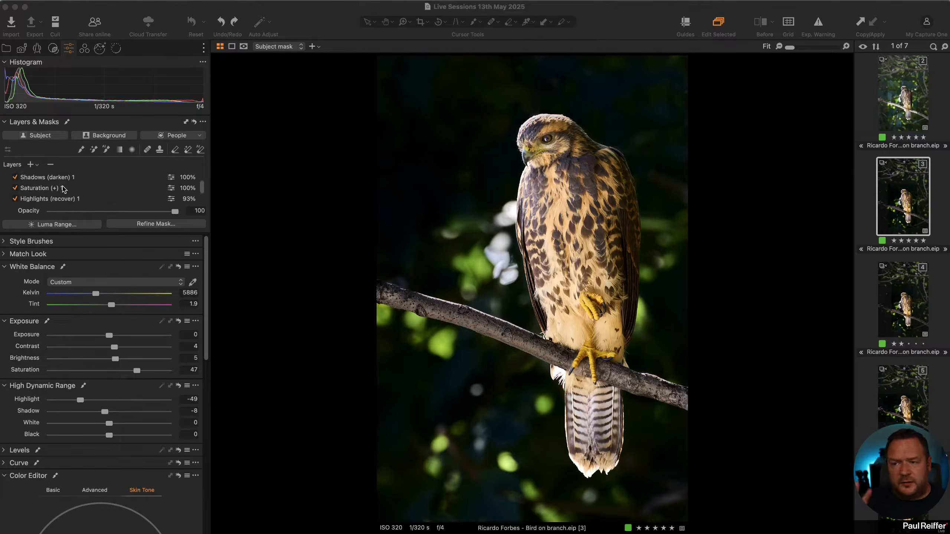
scroll(62, 191, "down", 5)
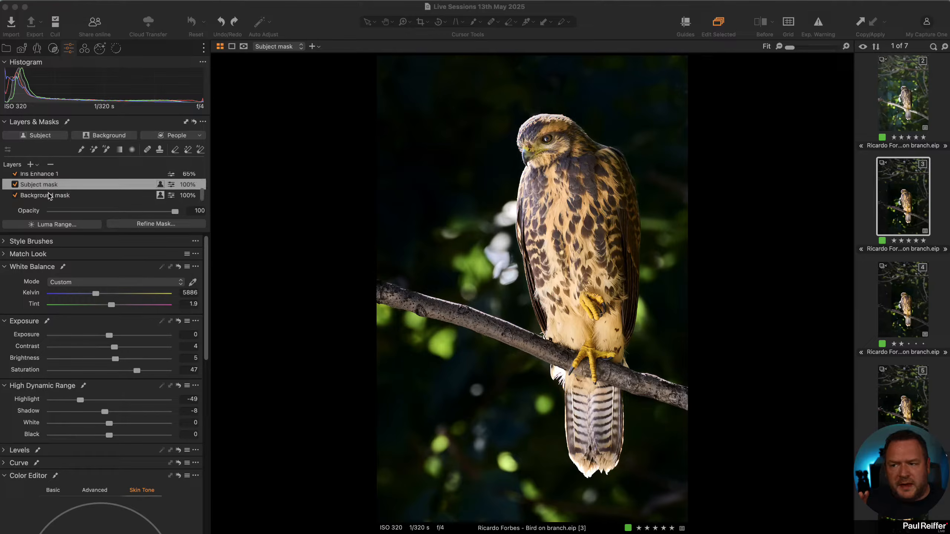
left_click(63, 194)
key("m")
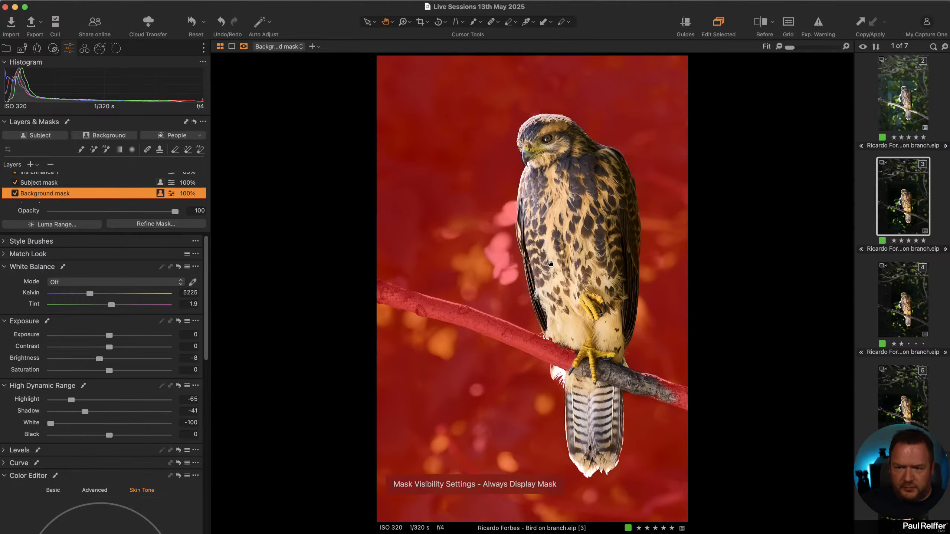
key("m")
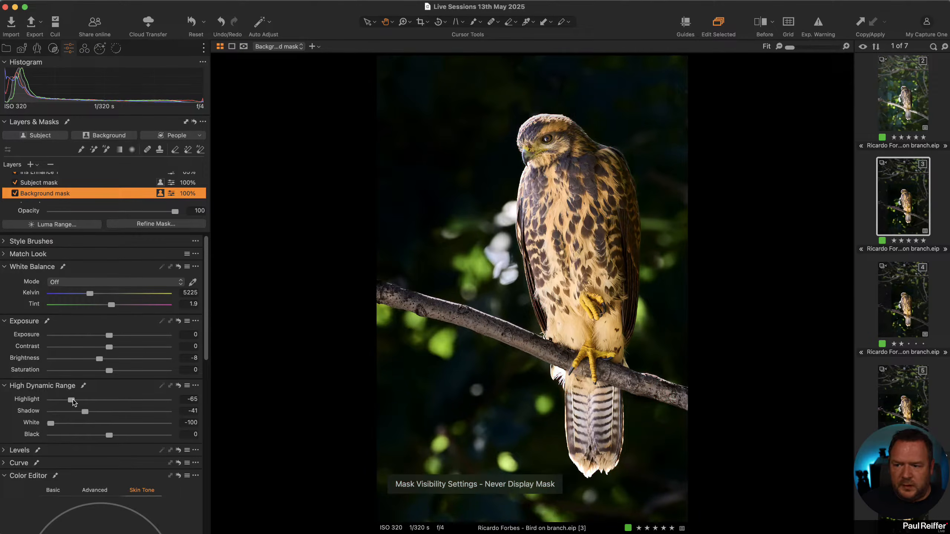
mouse_move(54, 428)
left_mouse_down()
mouse_move(69, 428)
mouse_move(83, 400)
left_mouse_up()
scroll(75, 337, "down", 5)
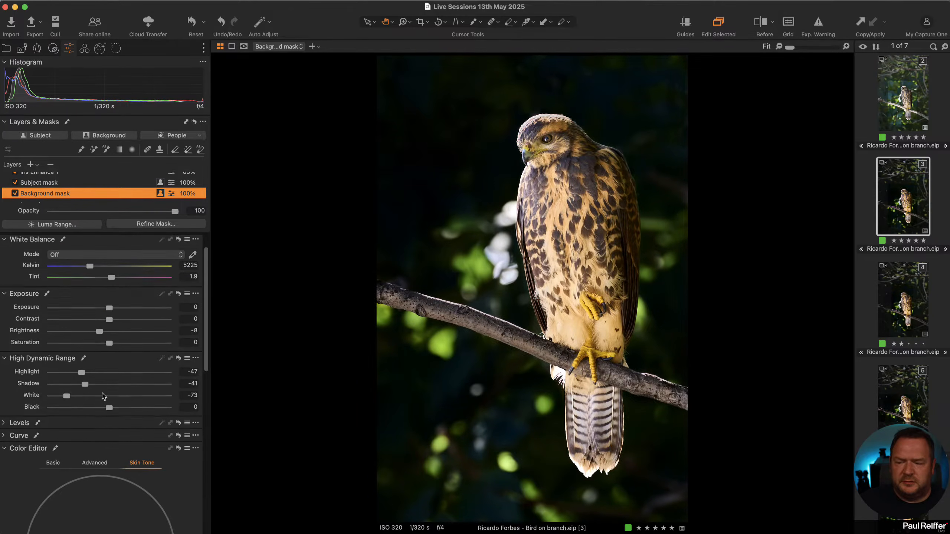
- Examine the mask overlays of the Shadows (darken) 1, Brightness (-) 1 and Color mask for bkgnd layers
scroll(47, 184, "up", 3)
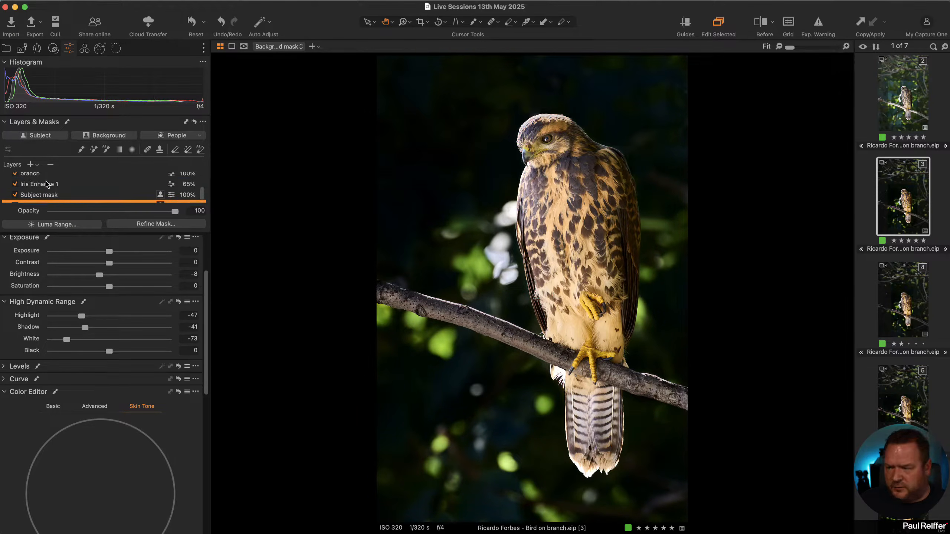
scroll(46, 182, "up", 5)
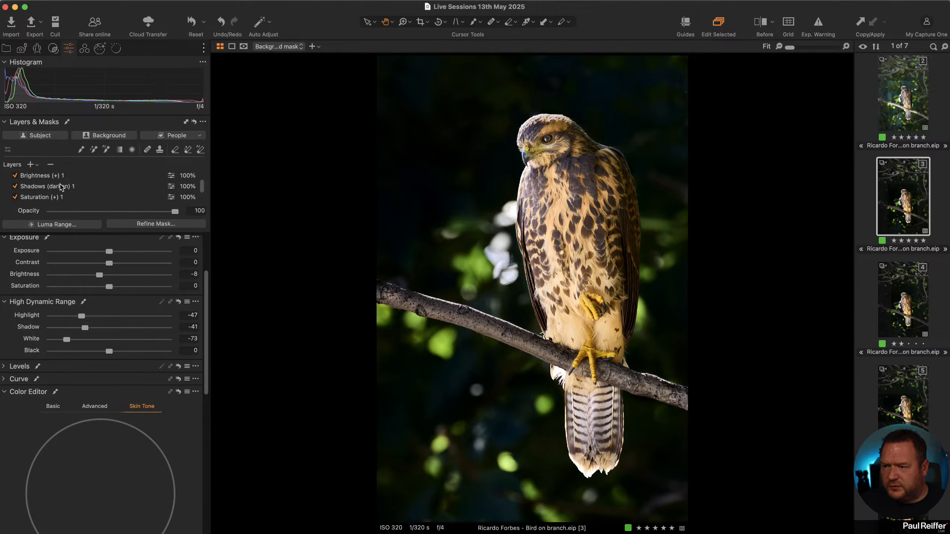
left_click(61, 186)
key("m")
key("m")
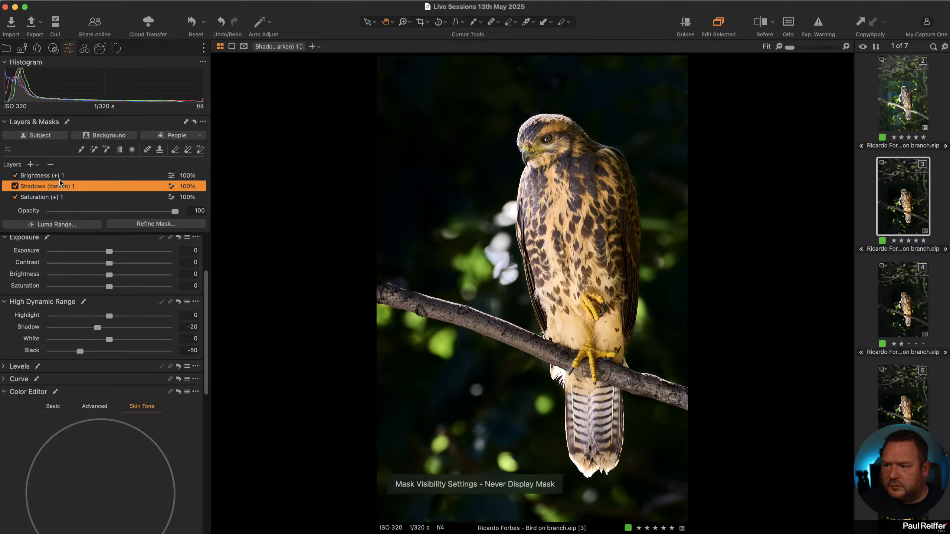
key("m")
scroll(63, 181, "up", 2)
left_click(65, 193)
scroll(59, 187, "up", 3)
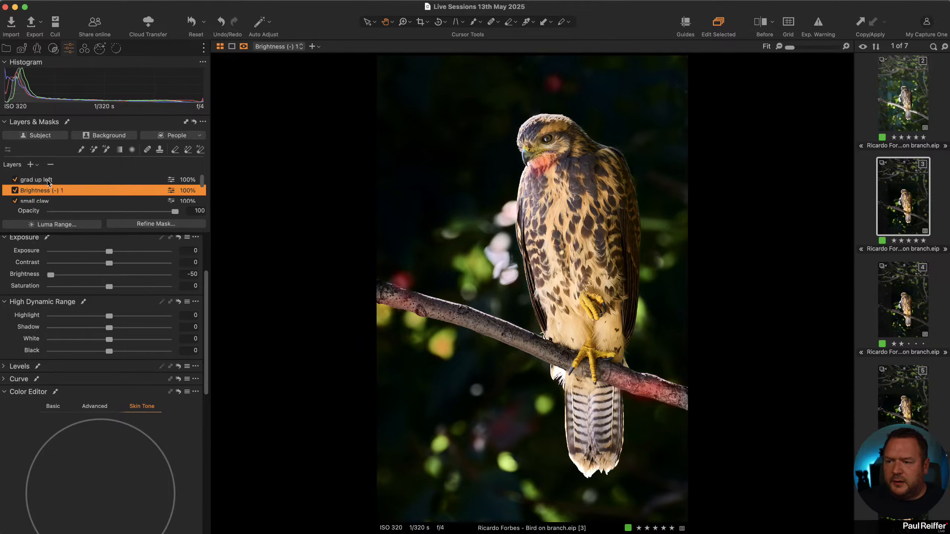
scroll(54, 190, "up", 3)
left_click(53, 186)
scroll(53, 187, "down", 5)
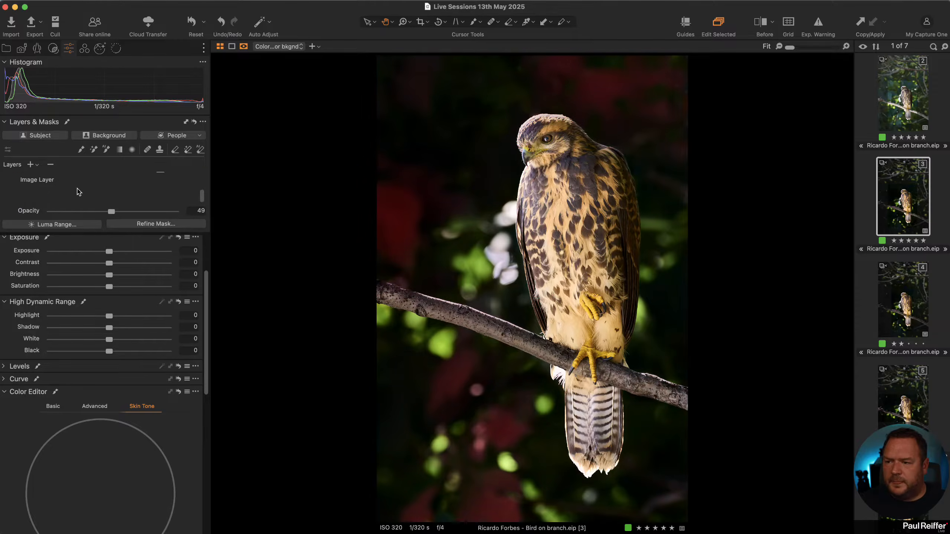
- Check the Image Layer's adjustments, and review the Background mask layer's adjustments from White Balance down to Clarity and Dehaze
left_click(53, 192)
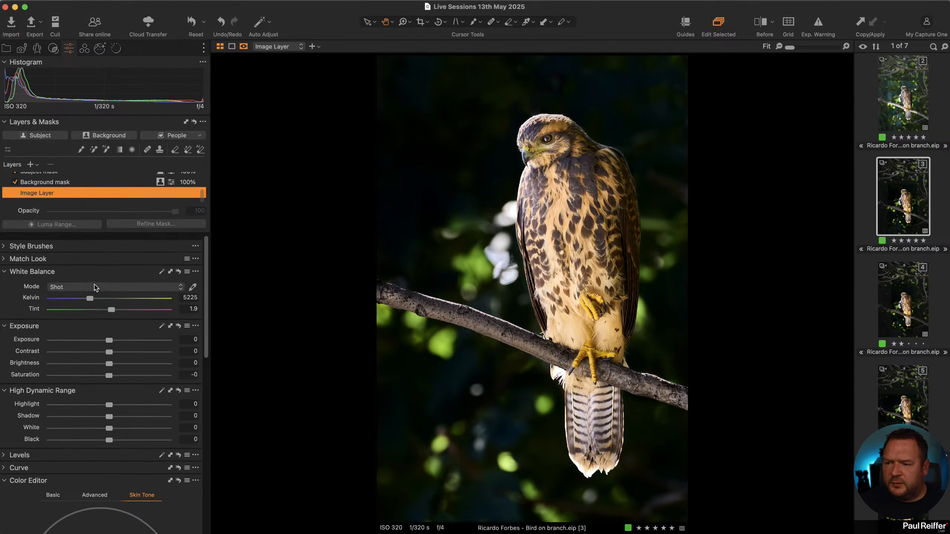
left_click(39, 183)
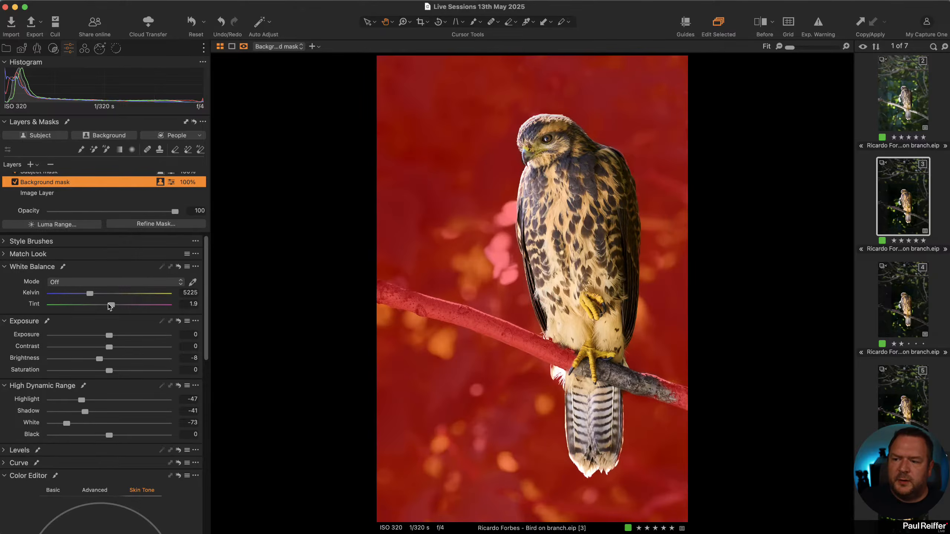
scroll(110, 307, "down", 10)
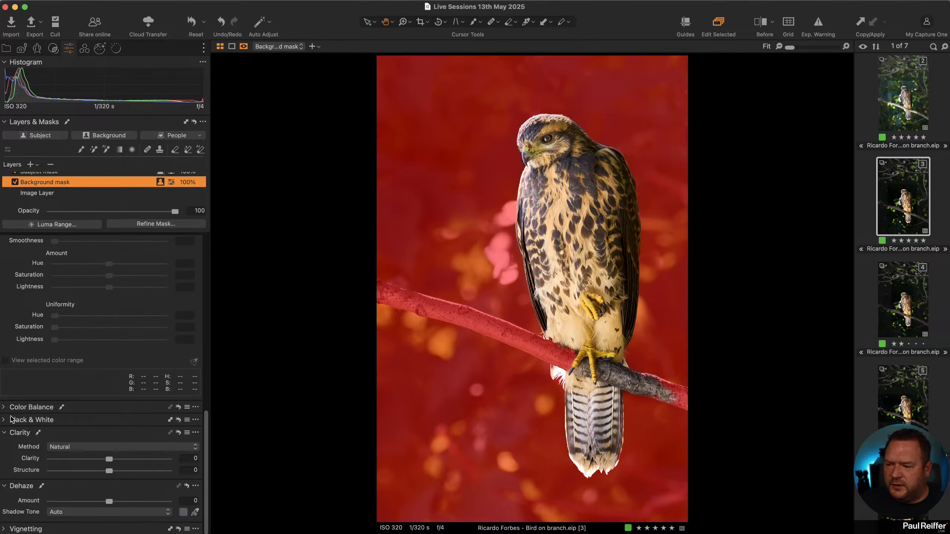
scroll(11, 418, "up", 10)
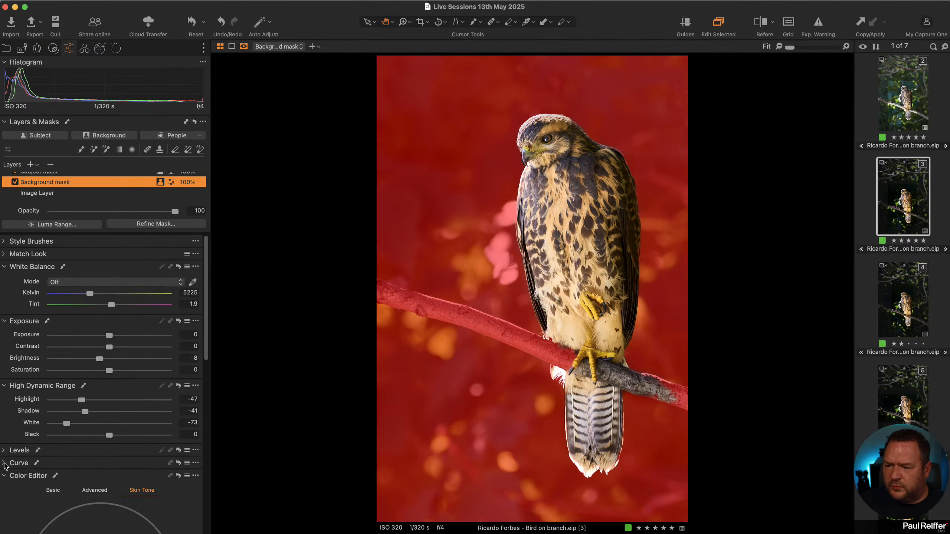
- Show the Background mask layer's Levels and Luma curve, hide the mask overlay, and try a reset of the curve to check its effect
left_click(5, 463)
left_click(5, 450)
scroll(83, 347, "down", 5)
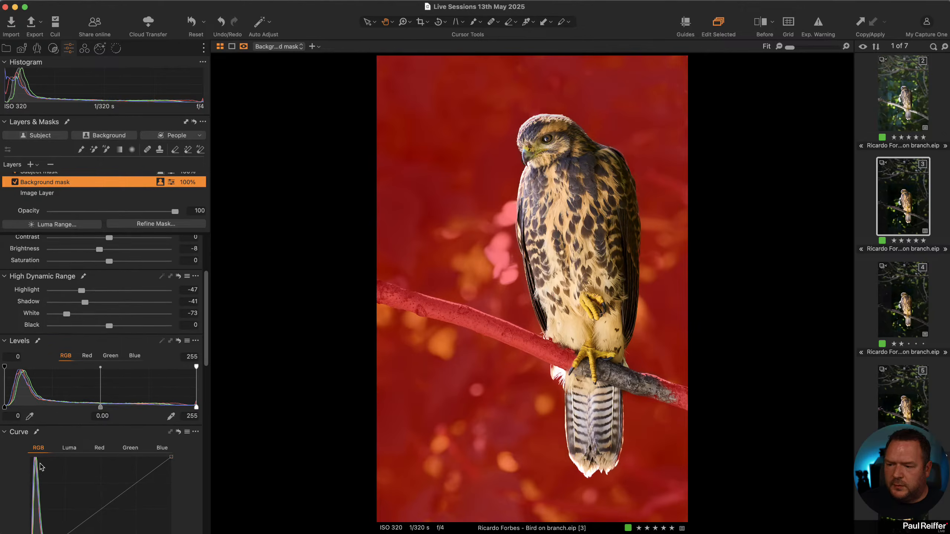
scroll(40, 466, "down", 3)
left_click(80, 362)
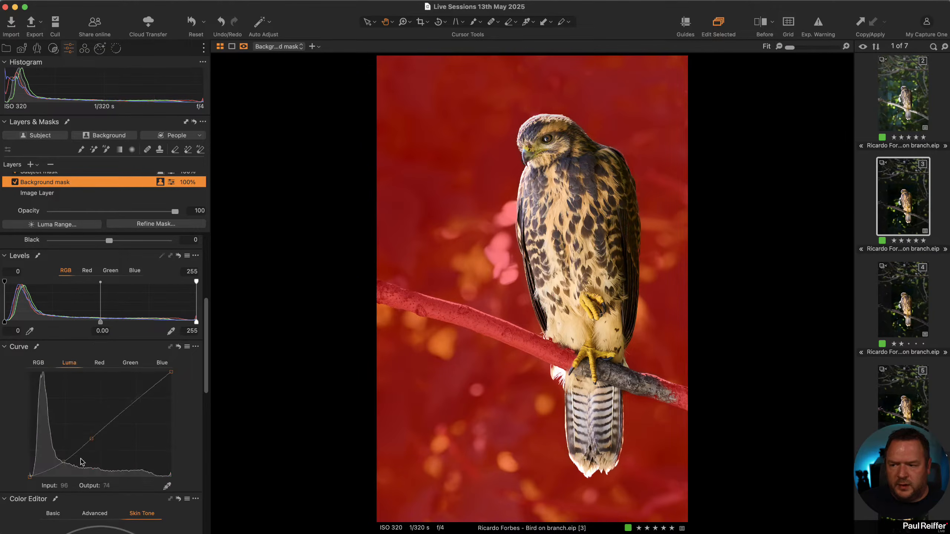
key("m")
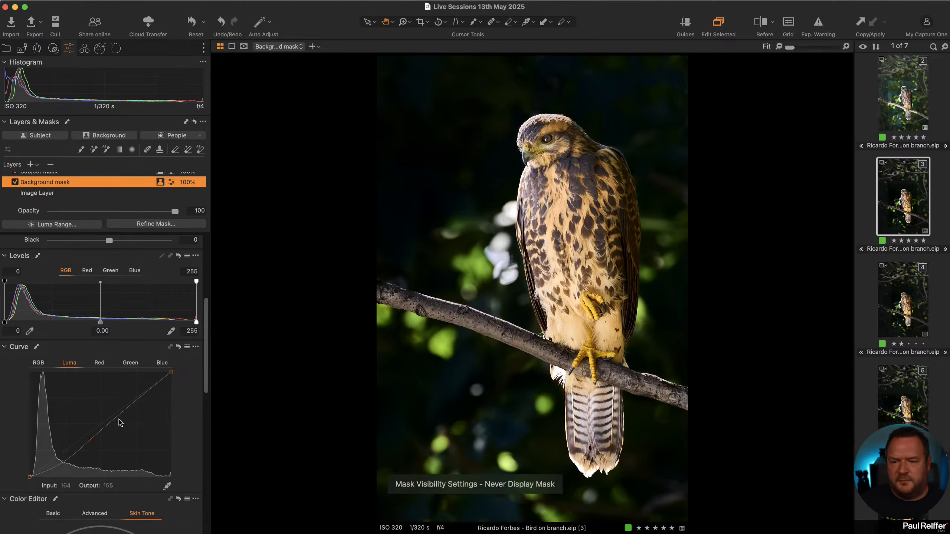
left_click(179, 347)
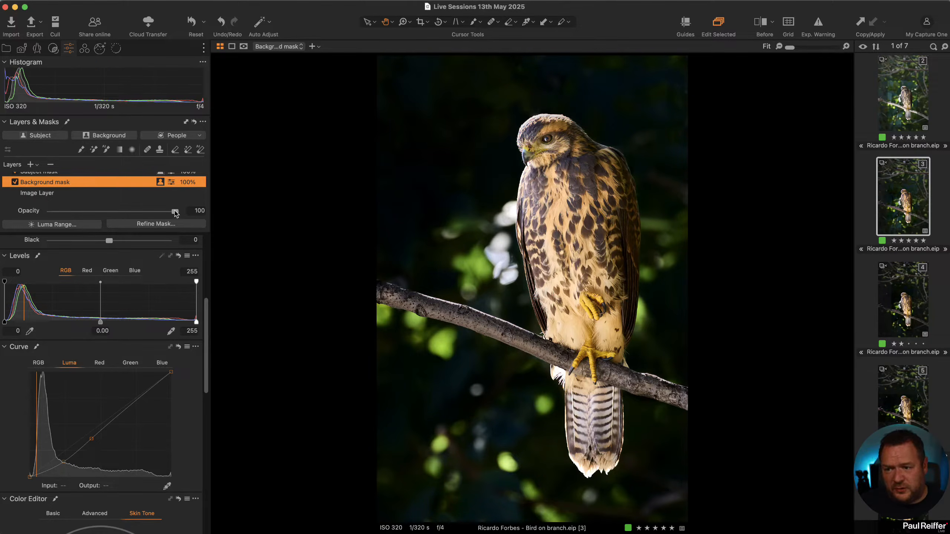
- Reduce the Background mask layer's opacity to 81 and set its Saturation to -39
left_click_drag(175, 213, 157, 213)
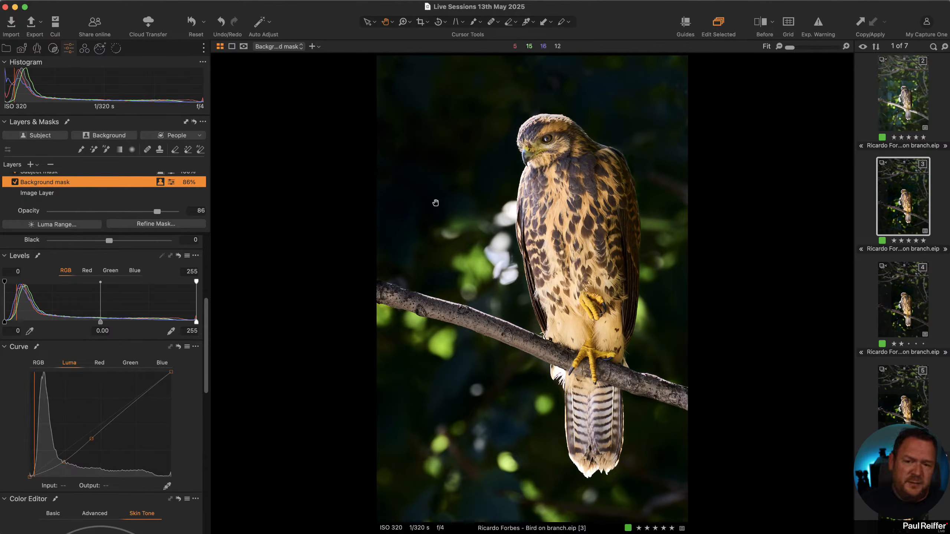
left_click(151, 212)
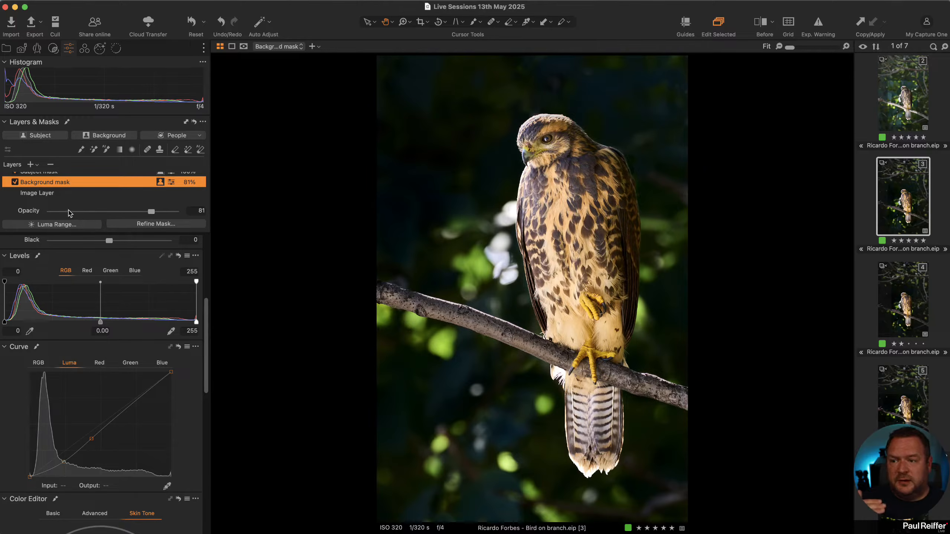
scroll(108, 372, "up", 5)
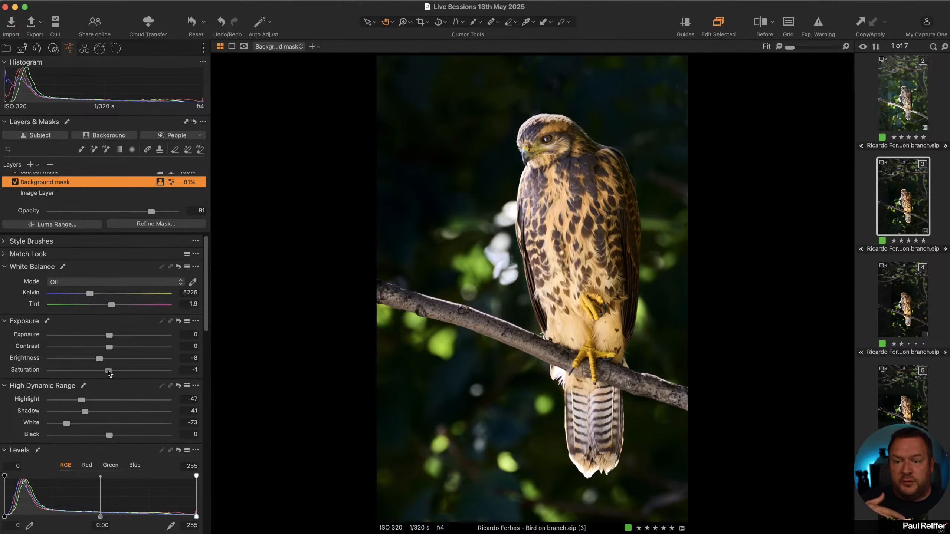
left_click_drag(108, 371, 87, 372)
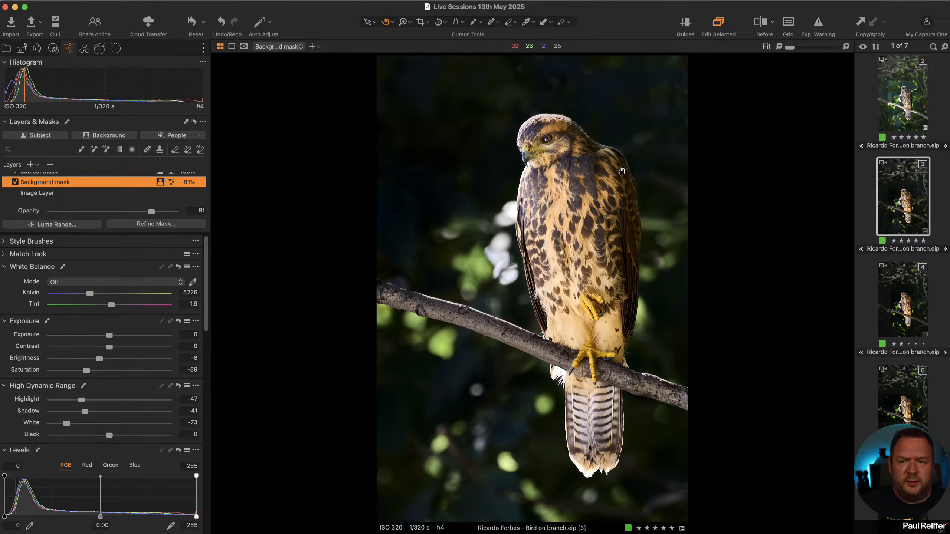
- Switch twice between the unedited second variant and the adjusted third variant at full view to compare them
left_click(889, 126)
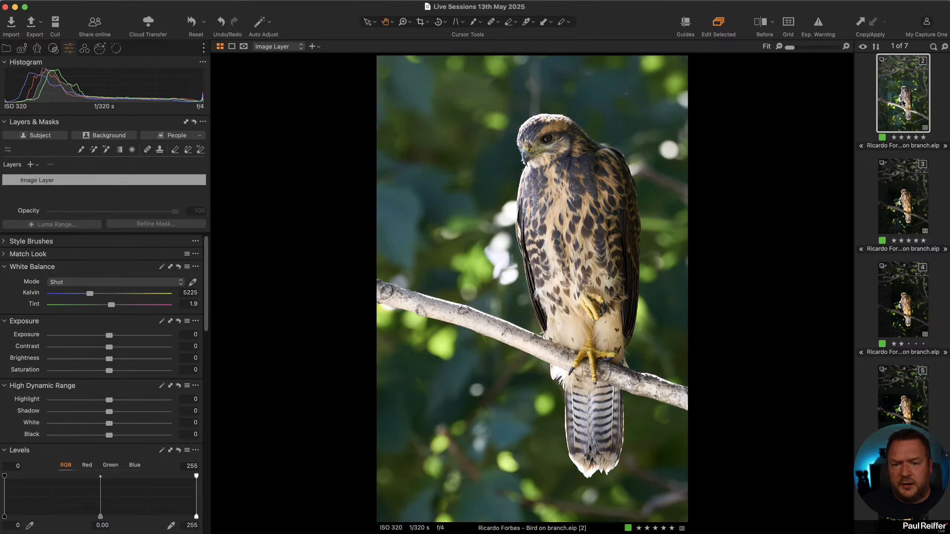
left_click(914, 204)
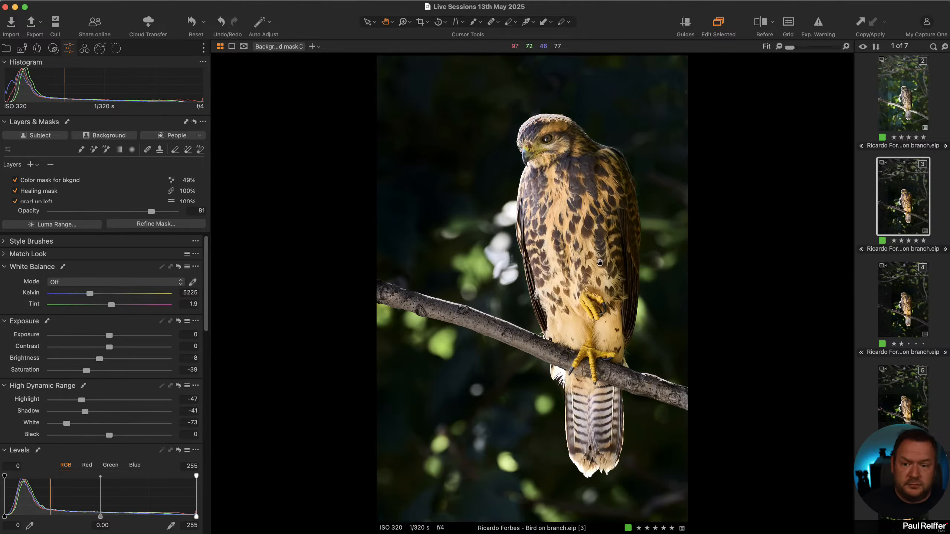
left_click(911, 96)
left_click(920, 217)
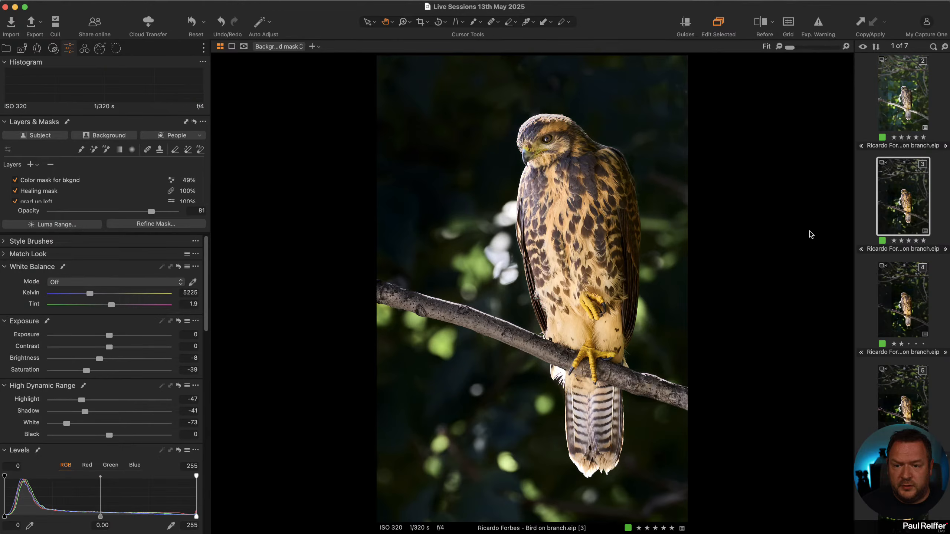
- Compare the bird in the third, fourth and second variants at 100%, and inspect the third variant's chest feathers at 400%
left_click(559, 255)
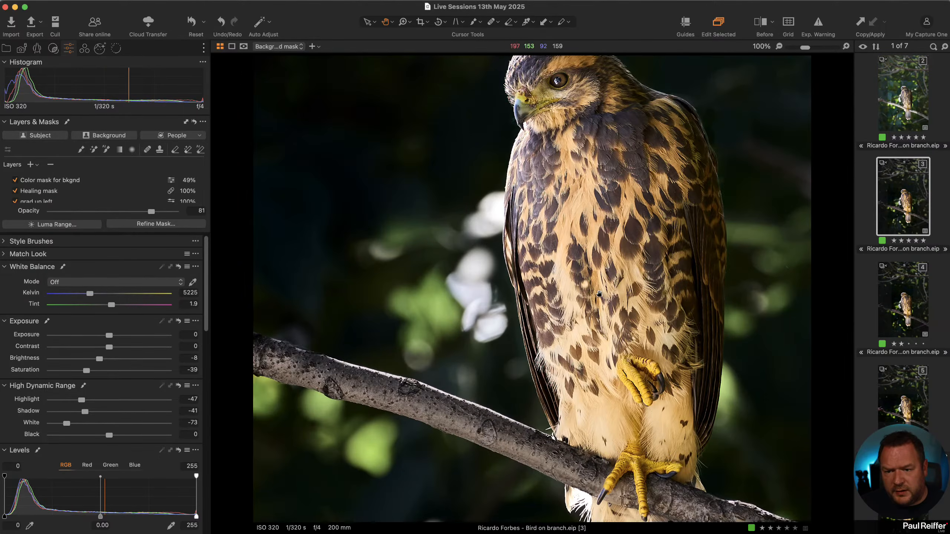
left_click(902, 303)
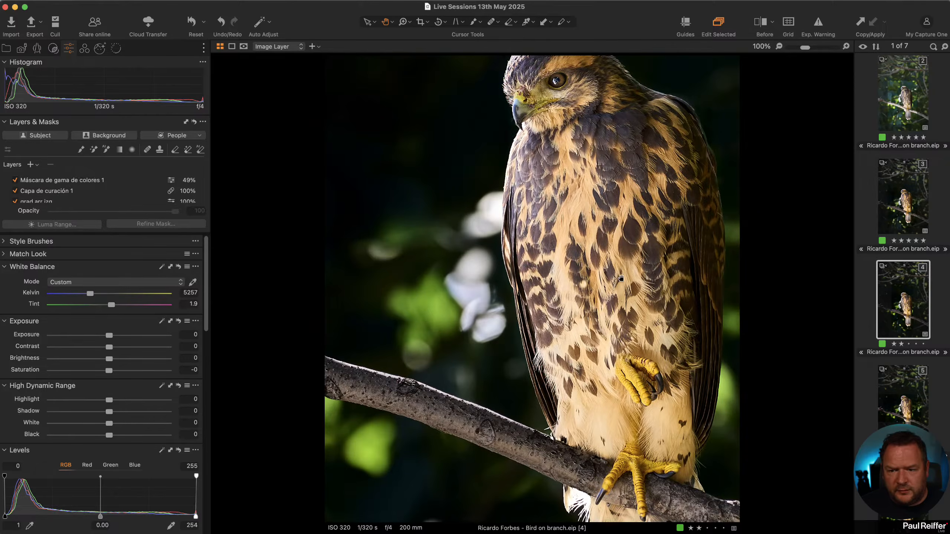
key("Left")
key("Left")
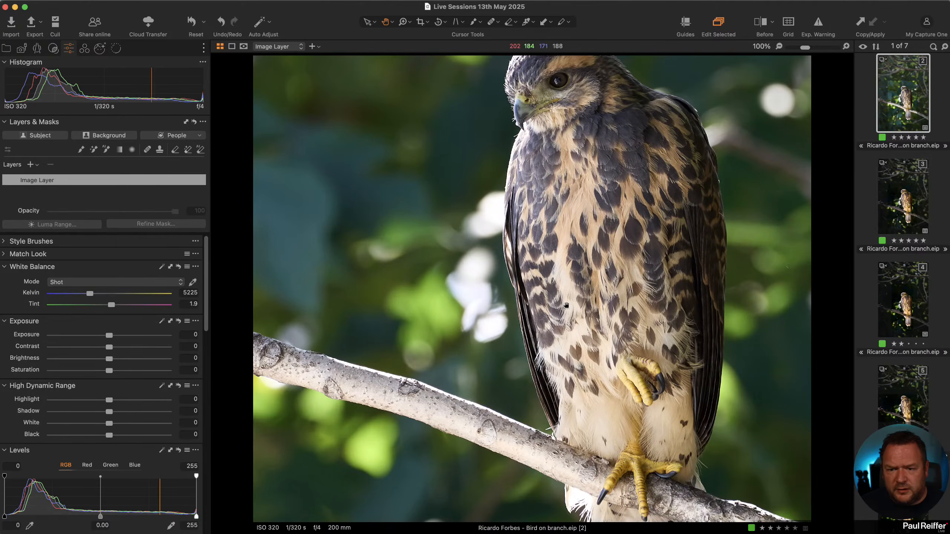
left_click(887, 198)
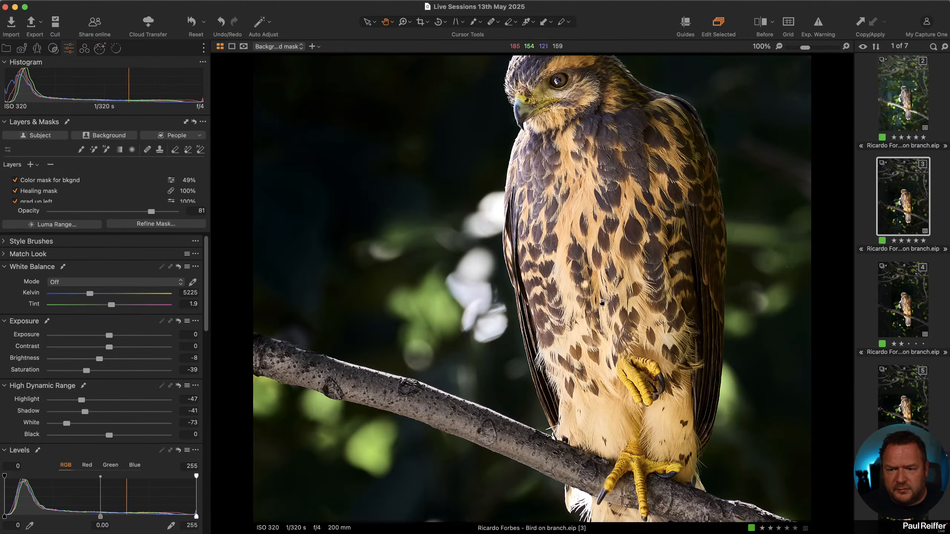
scroll(585, 290, "up", 3)
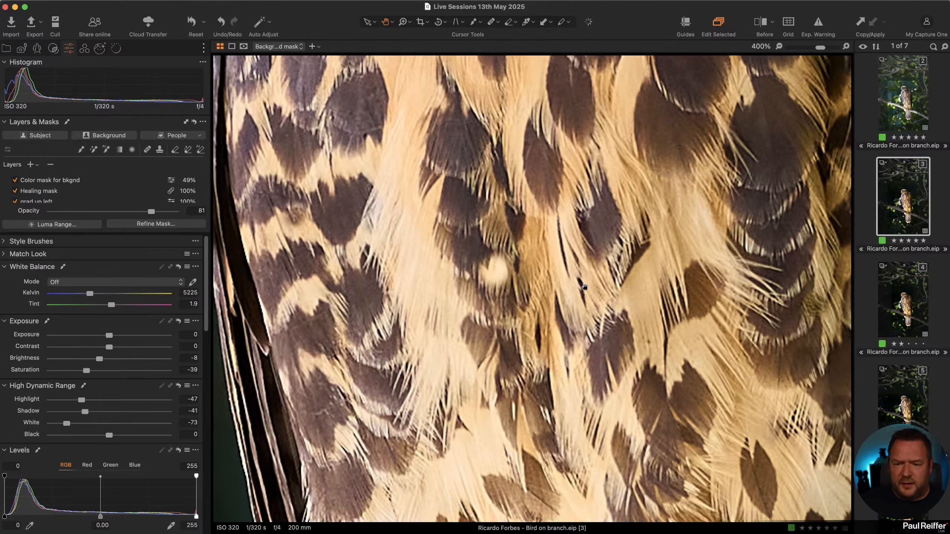
- Check the pale round chest spot against the second variant and heal it on the third variant, sampling feathers just below it
left_click(879, 106)
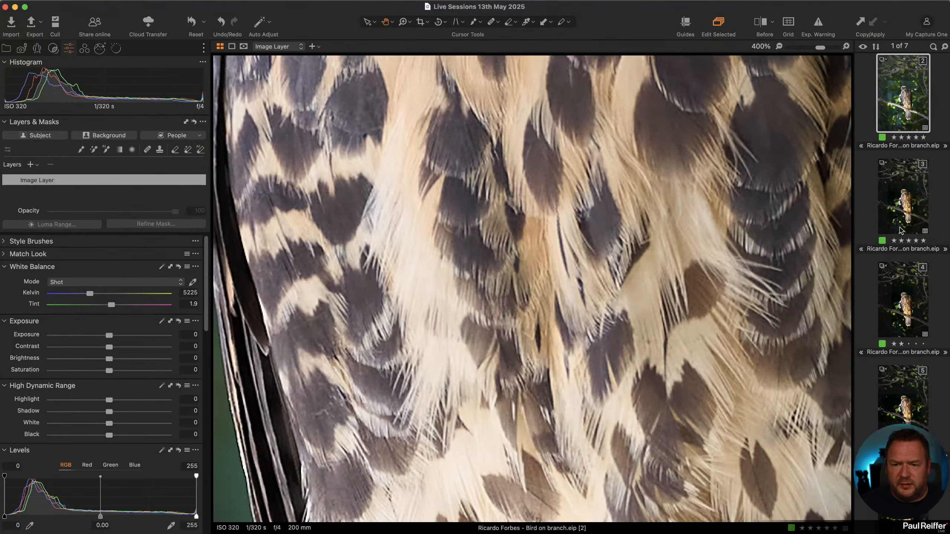
left_click(900, 229)
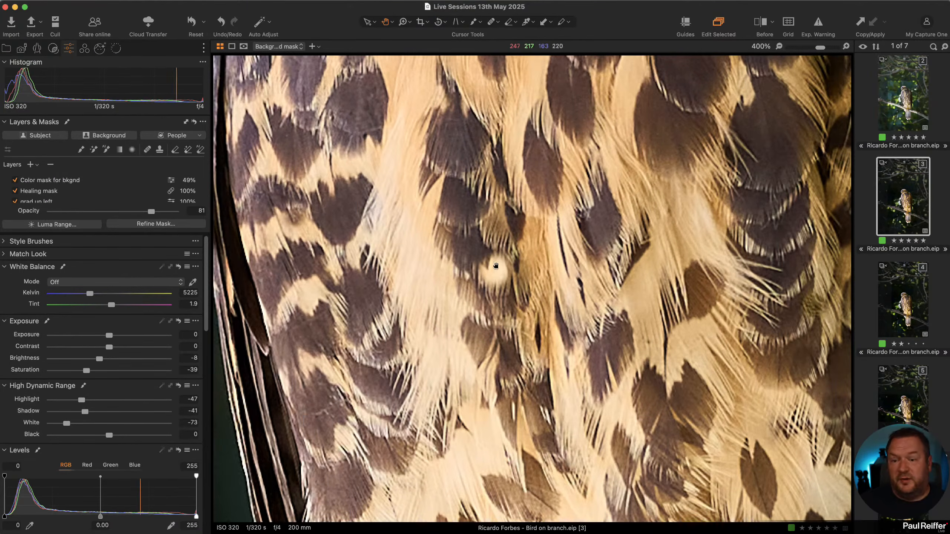
left_click(490, 22)
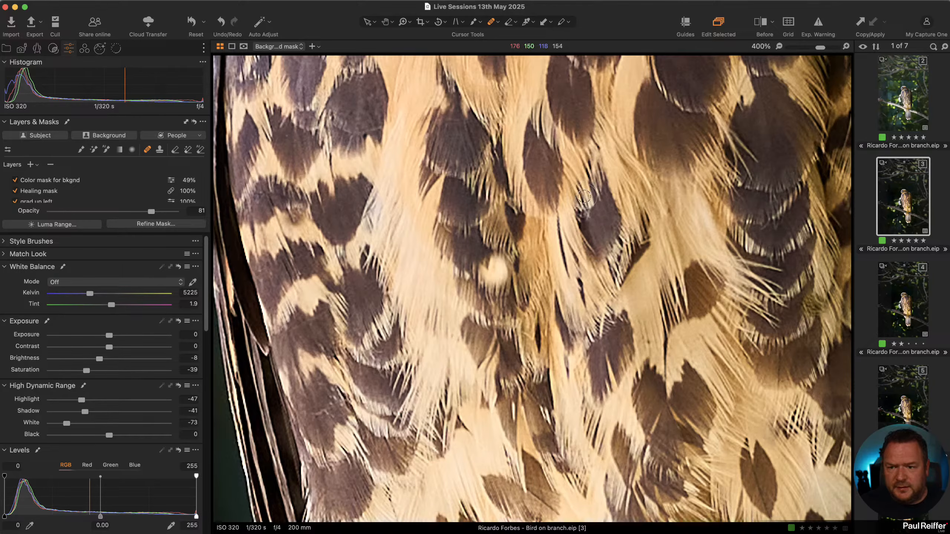
left_click(505, 322, "alt")
mouse_move(489, 275)
left_mouse_down()
mouse_move(494, 258)
mouse_move(494, 283)
left_mouse_up()
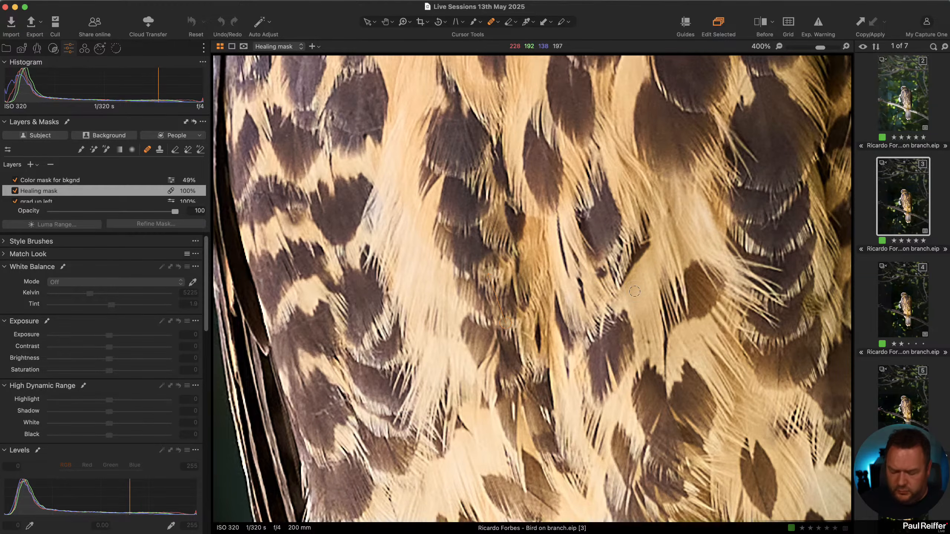
- Undo the last healing brush stroke and fit the whole bird photo in the viewer
key("super+z")
key("h")
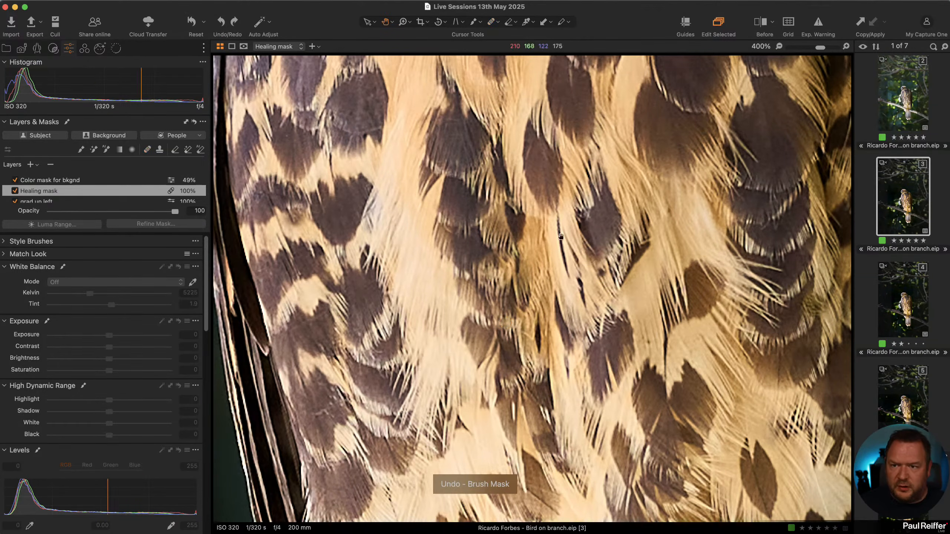
key("super+0")
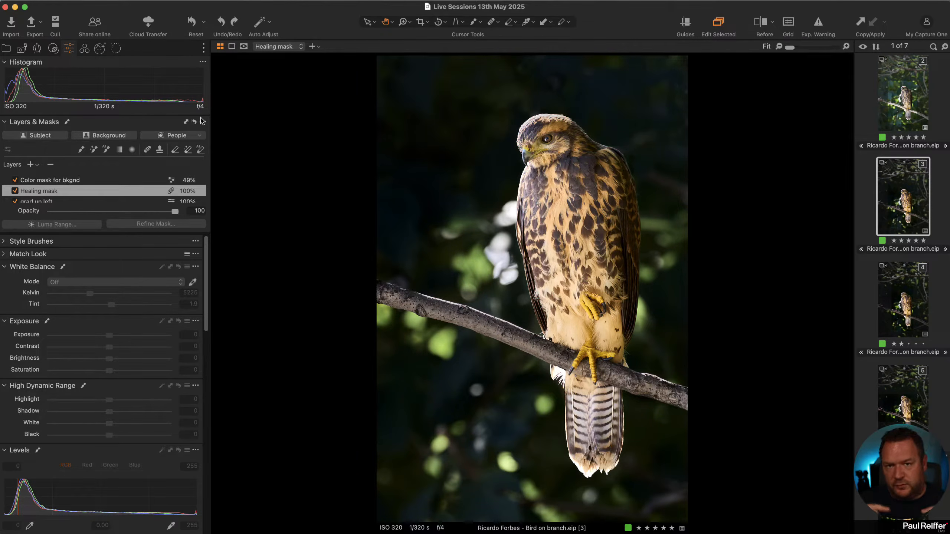
- Open the YStone album and inspect the treeline of lake photo P0012806.eip at 100%, ending at full view
left_click(6, 48)
scroll(80, 164, "down", 2)
left_click(58, 135)
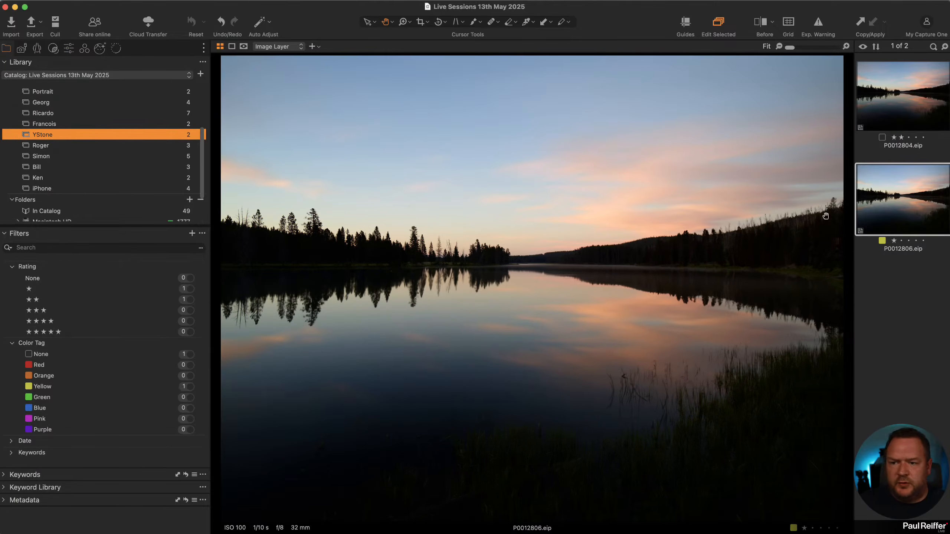
left_click(507, 240)
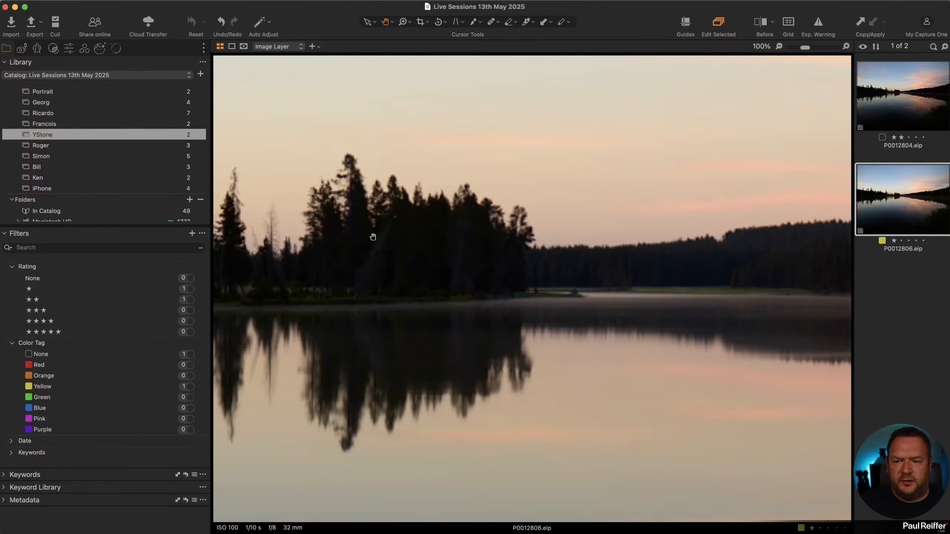
left_click(506, 236)
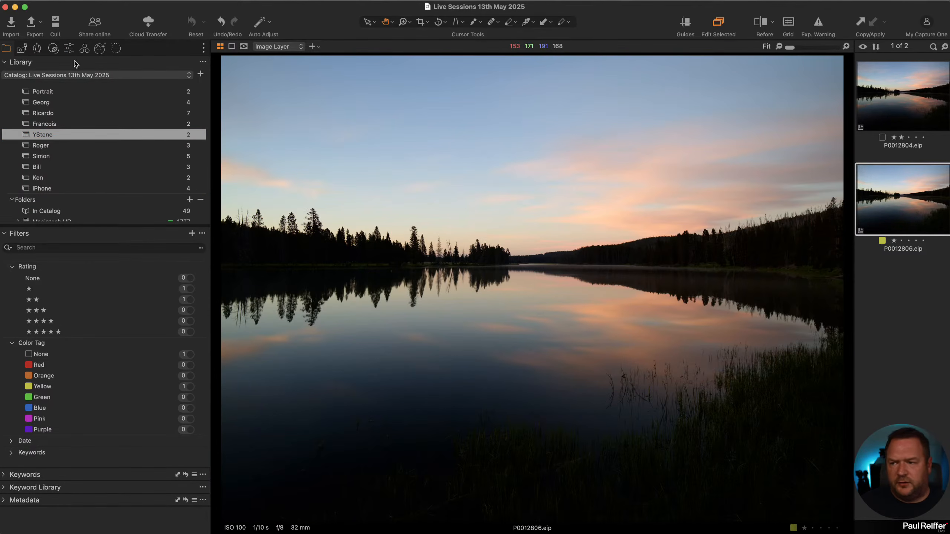
- Look through the lake photo's adjustment tools from White Balance down to Clarity and Dehaze
left_click(69, 48)
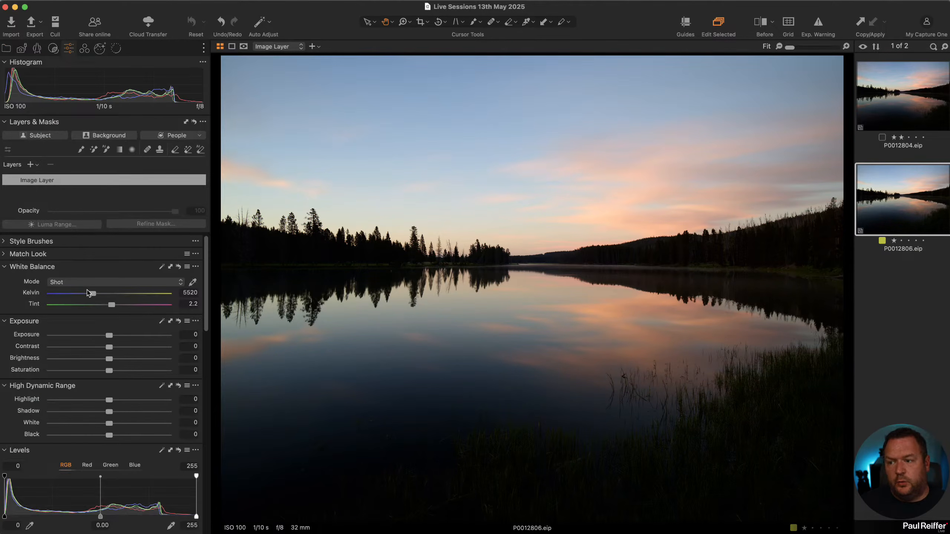
scroll(101, 411, "down", 15)
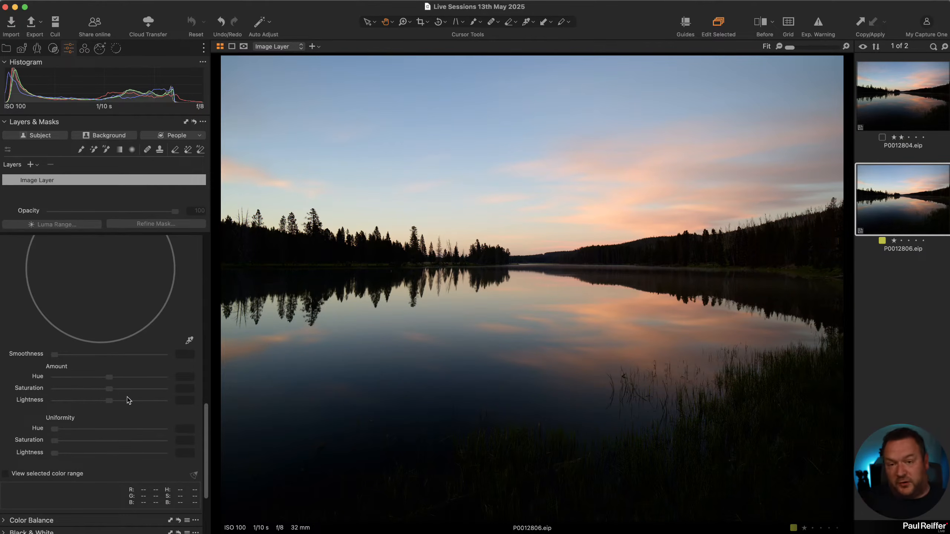
scroll(121, 393, "up", 5)
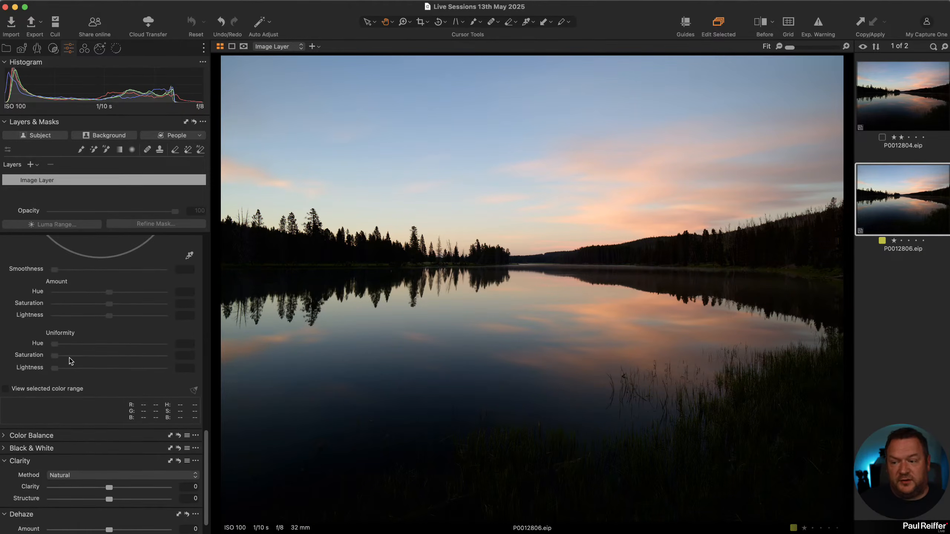
scroll(174, 357, "up", 10)
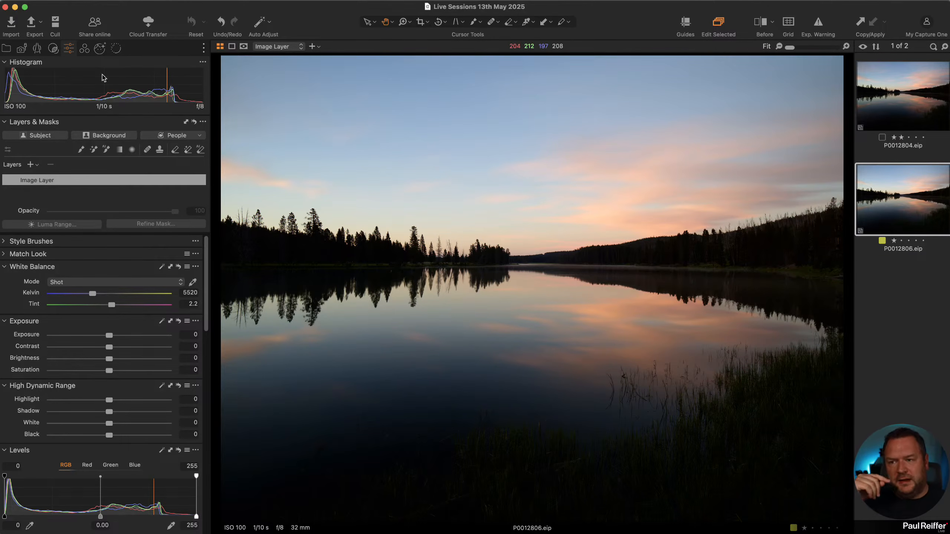
- Show the Retouch Faces tool and the Color Editor's Skin Tone controls, ending back at the general adjustment tools
left_click(102, 49)
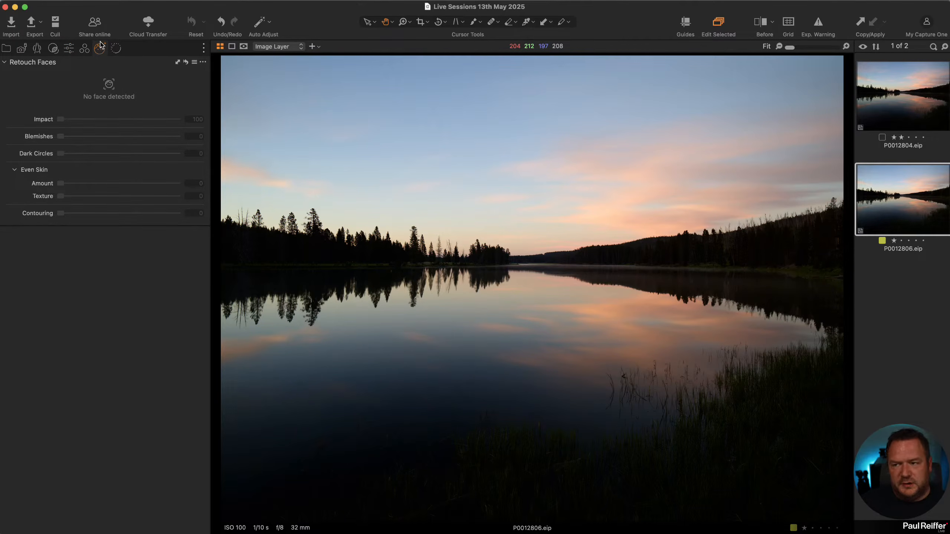
left_click(84, 51)
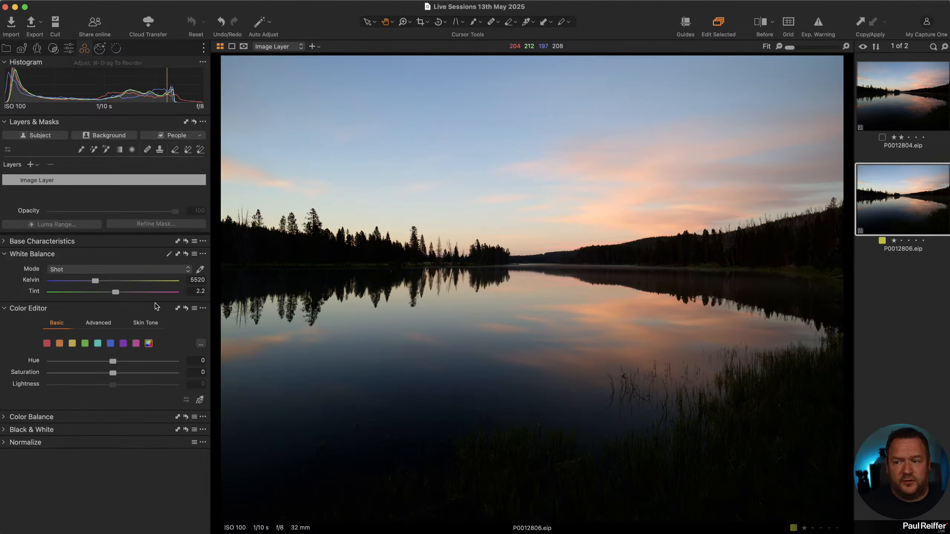
left_click(150, 324)
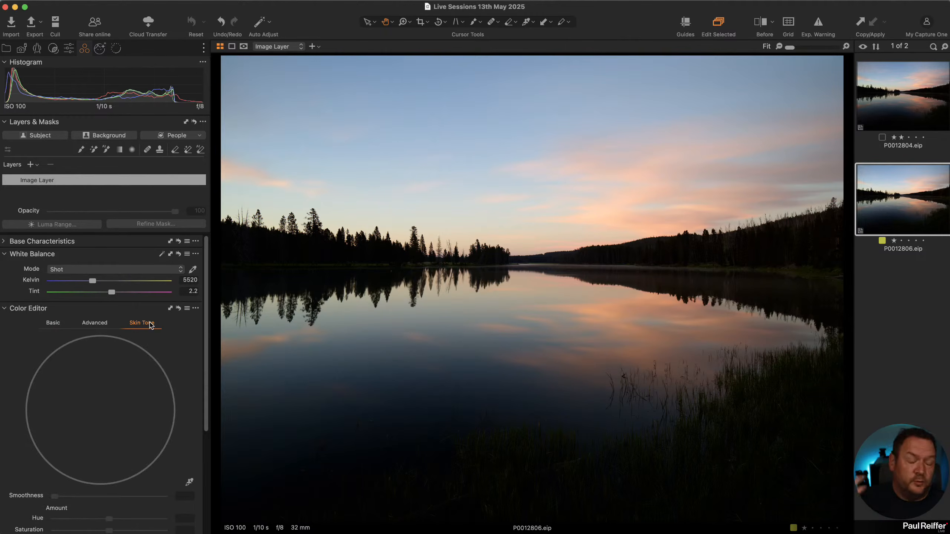
left_click(69, 48)
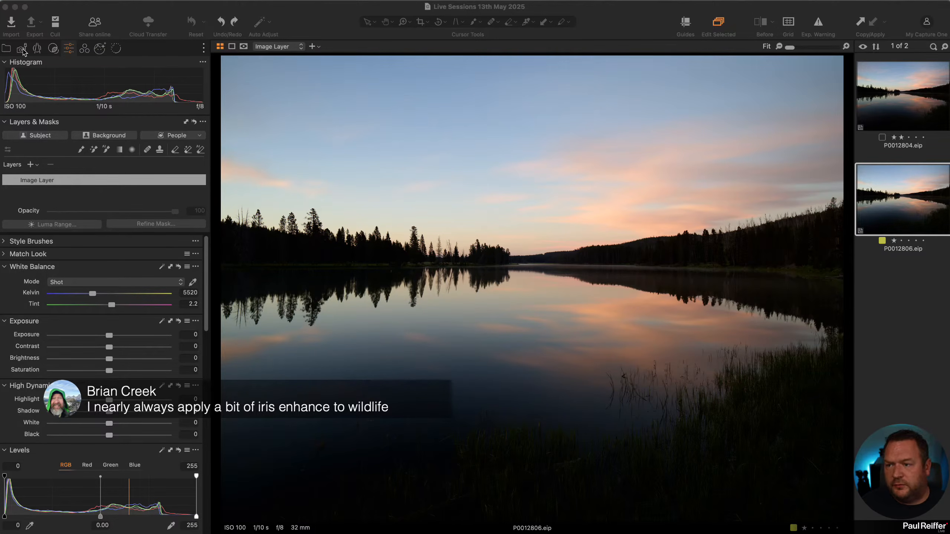
- Reopen the bird-on-branch album and compare the unedited second variant with the edited third variant at full view
left_click(10, 50)
left_click(9, 50)
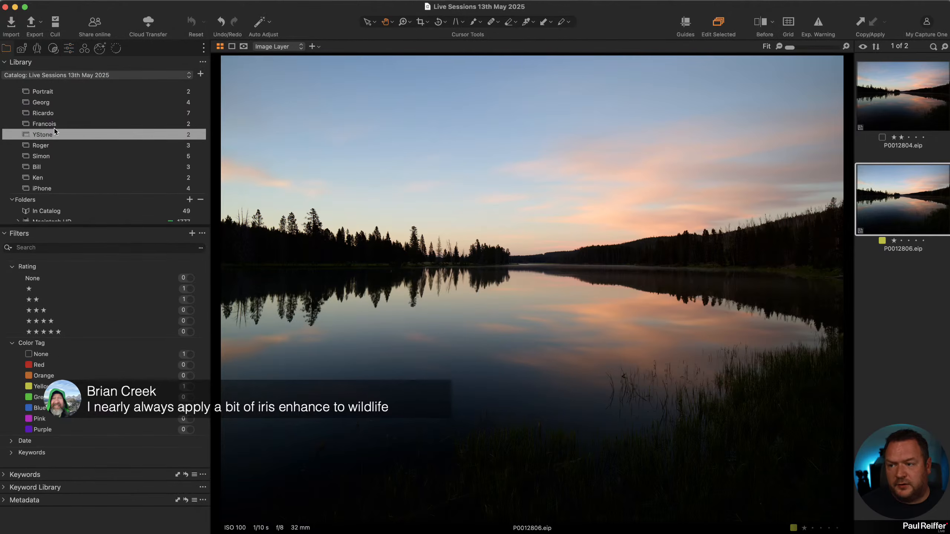
left_click(52, 114)
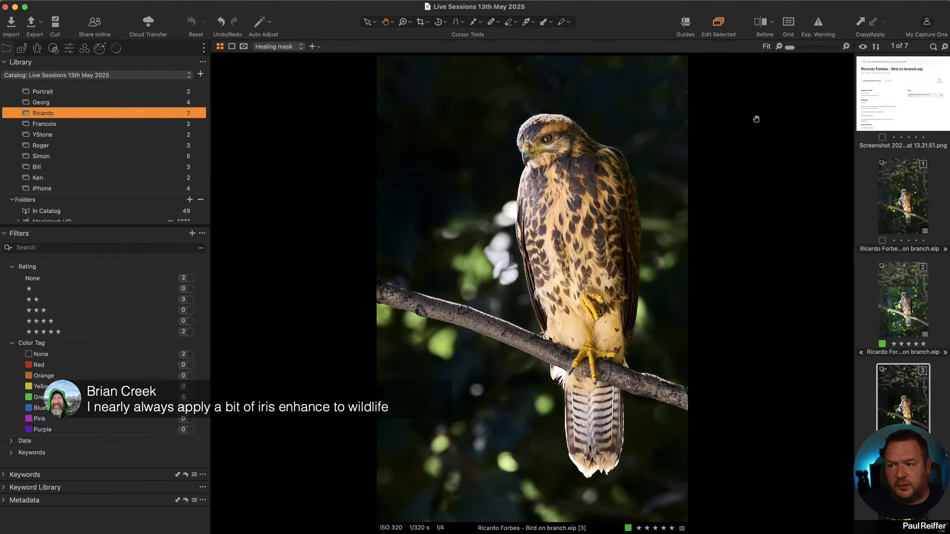
left_click(68, 49)
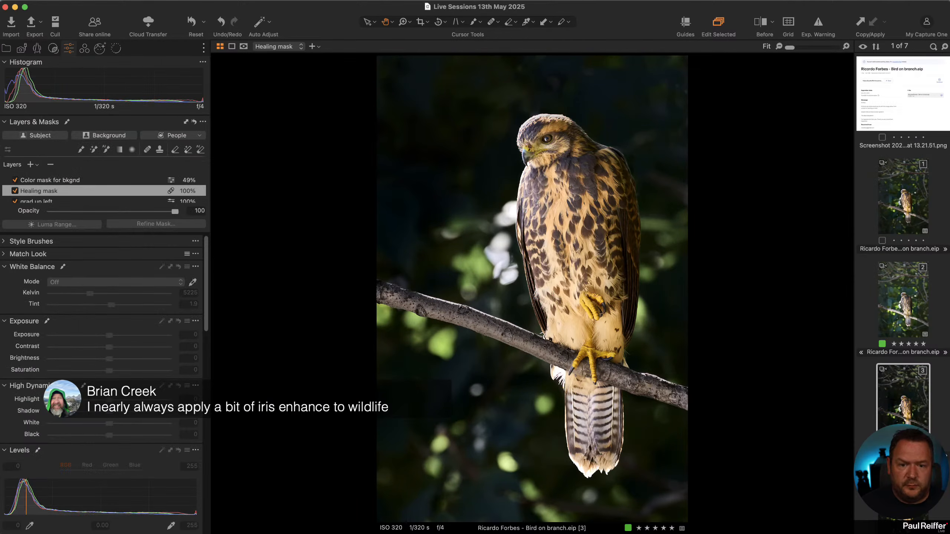
left_click(899, 304)
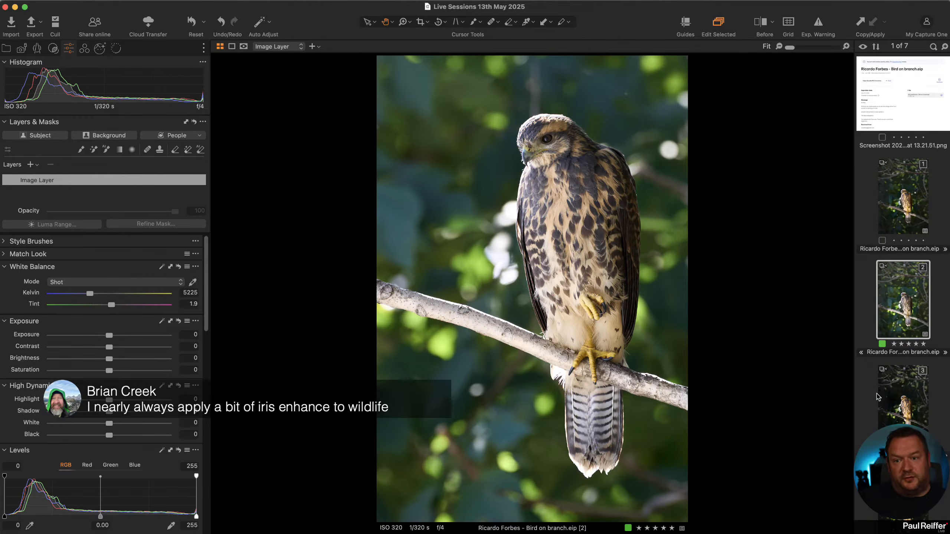
left_click(897, 397)
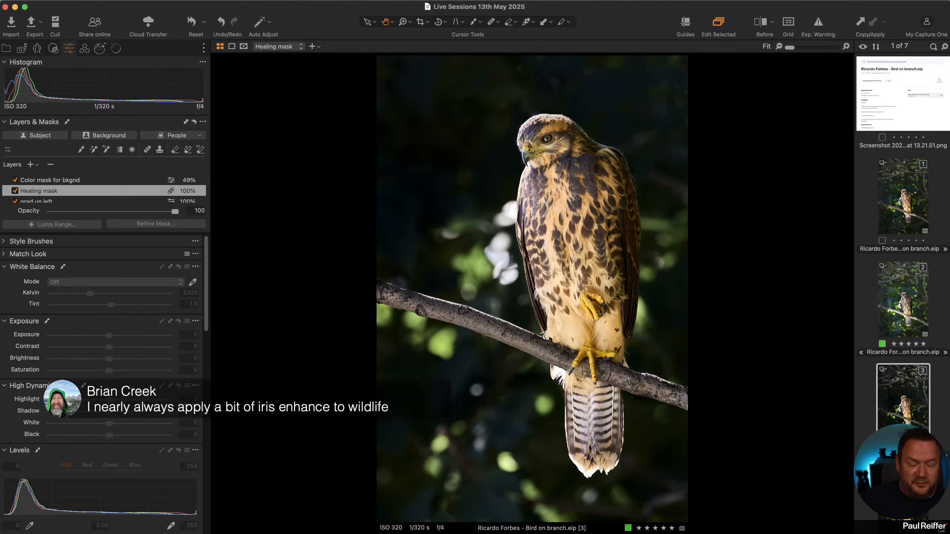